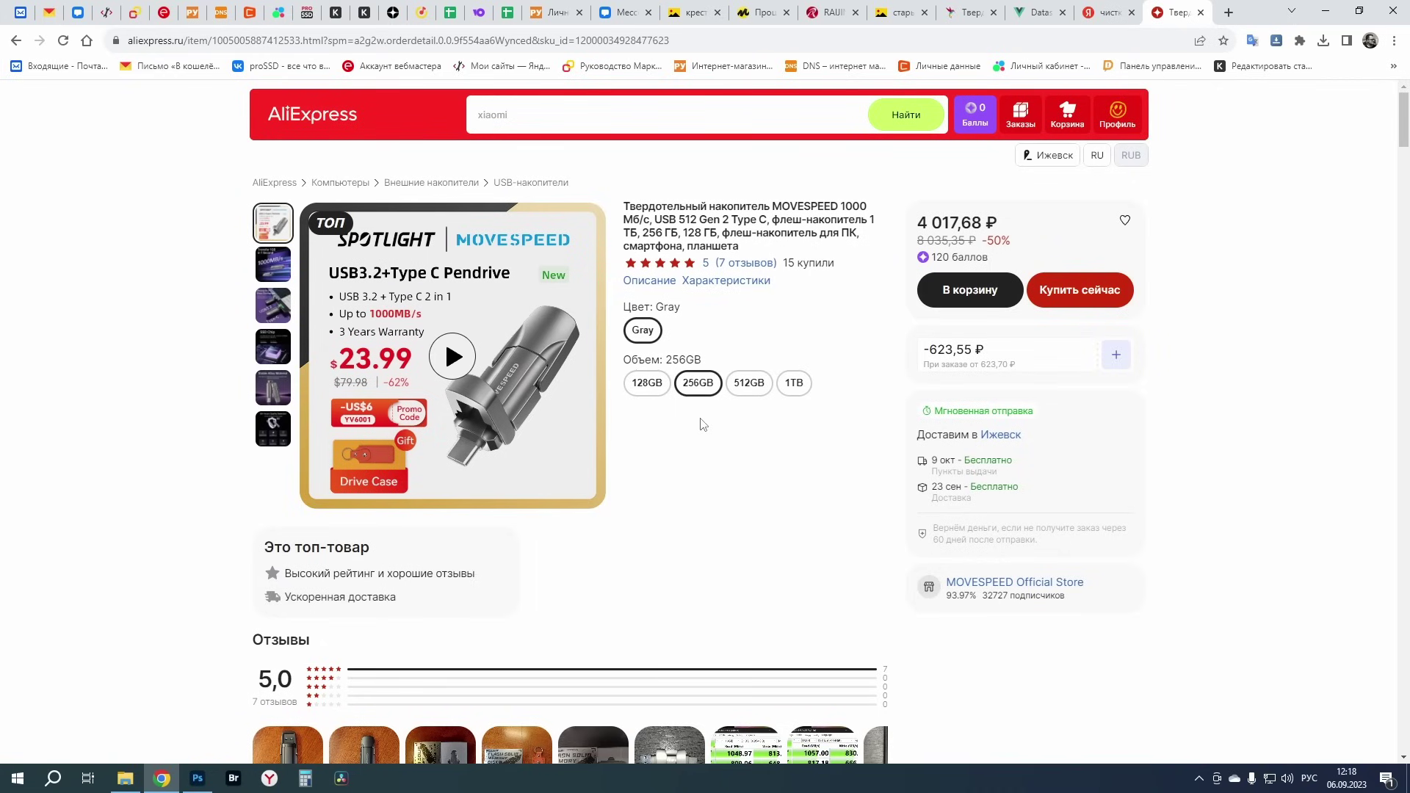
Look over the ratings, photos and customer reviews of the MOVESPEED flash drive on its product page
scroll(652, 406, "down", 4)
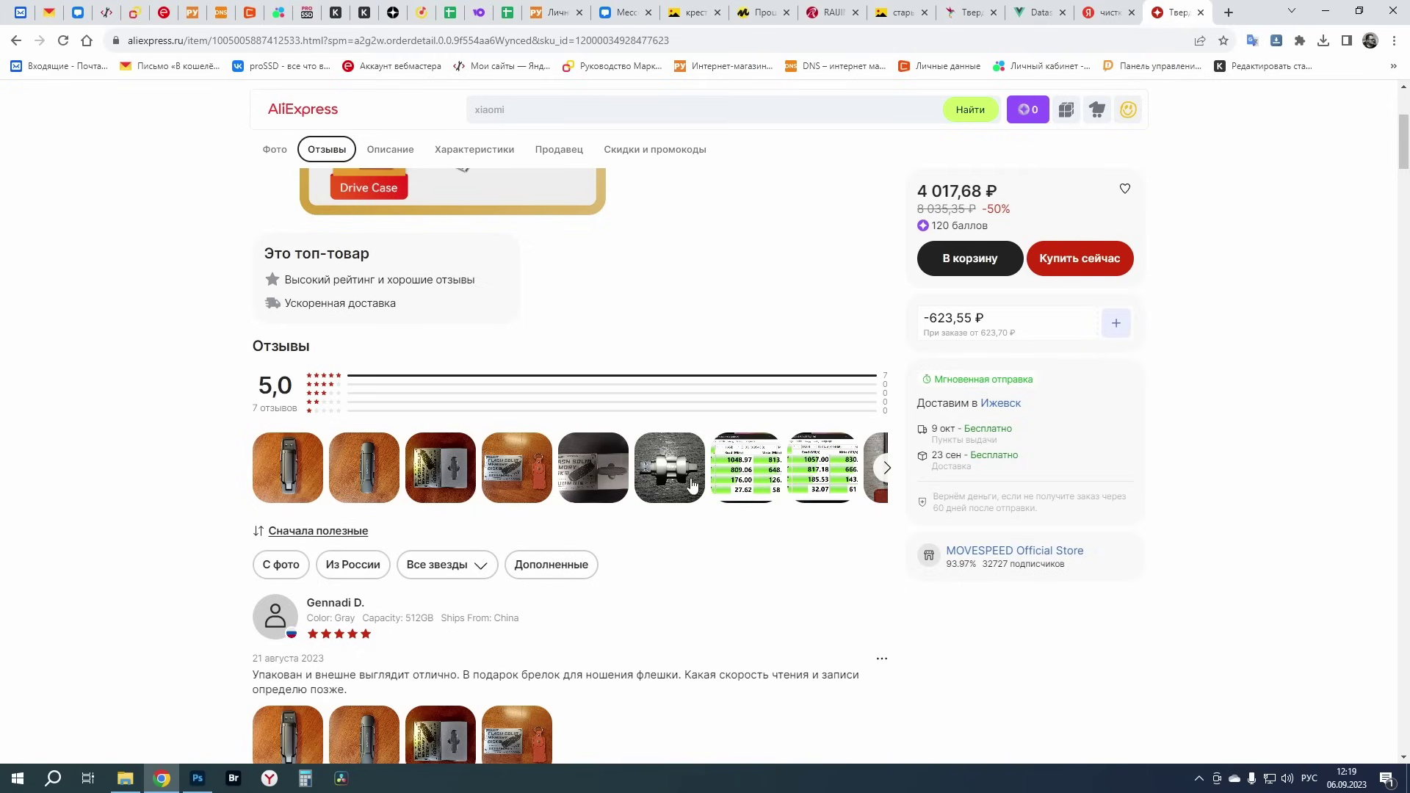
scroll(720, 506, "down", 4)
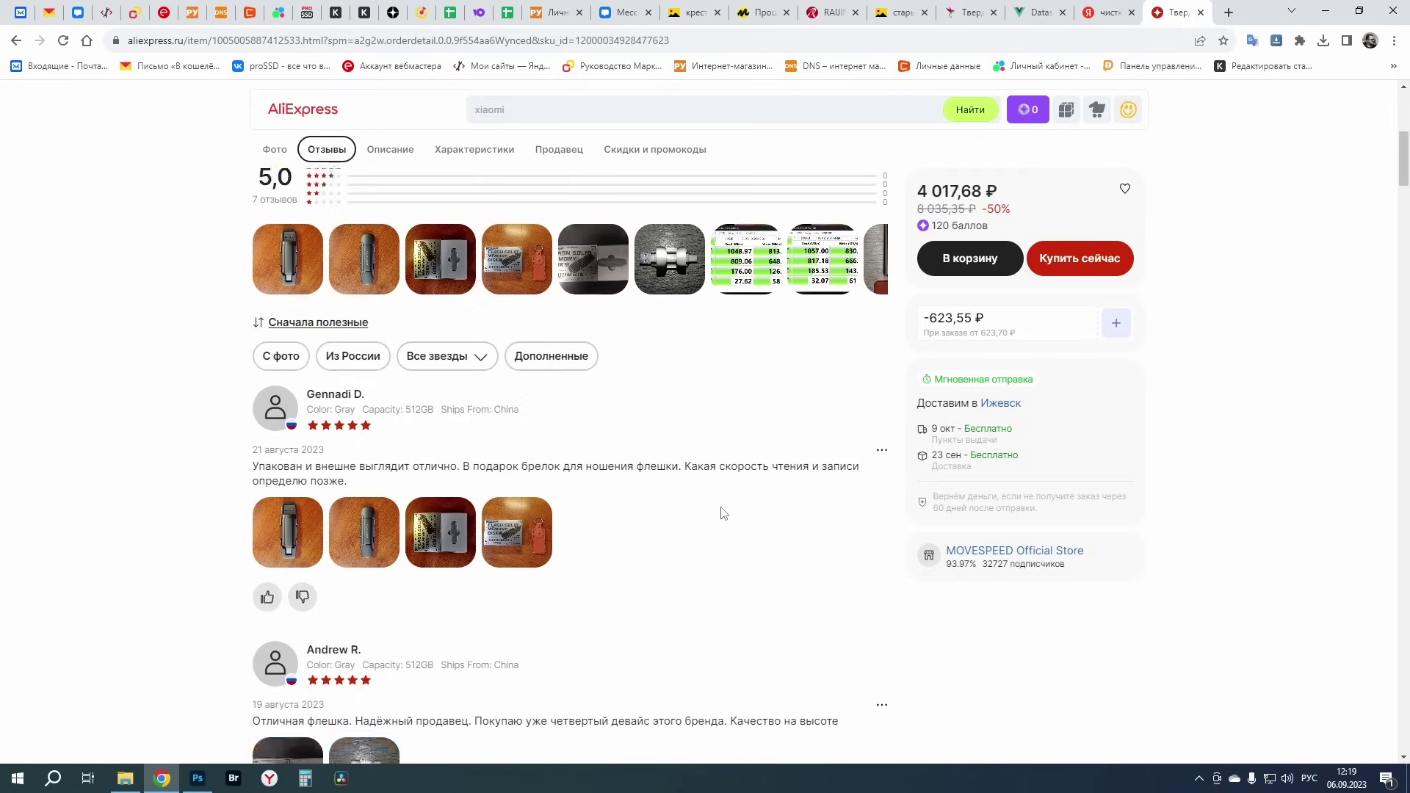
scroll(694, 500, "up", 8)
scroll(640, 357, "down", 2)
scroll(640, 357, "down", 1)
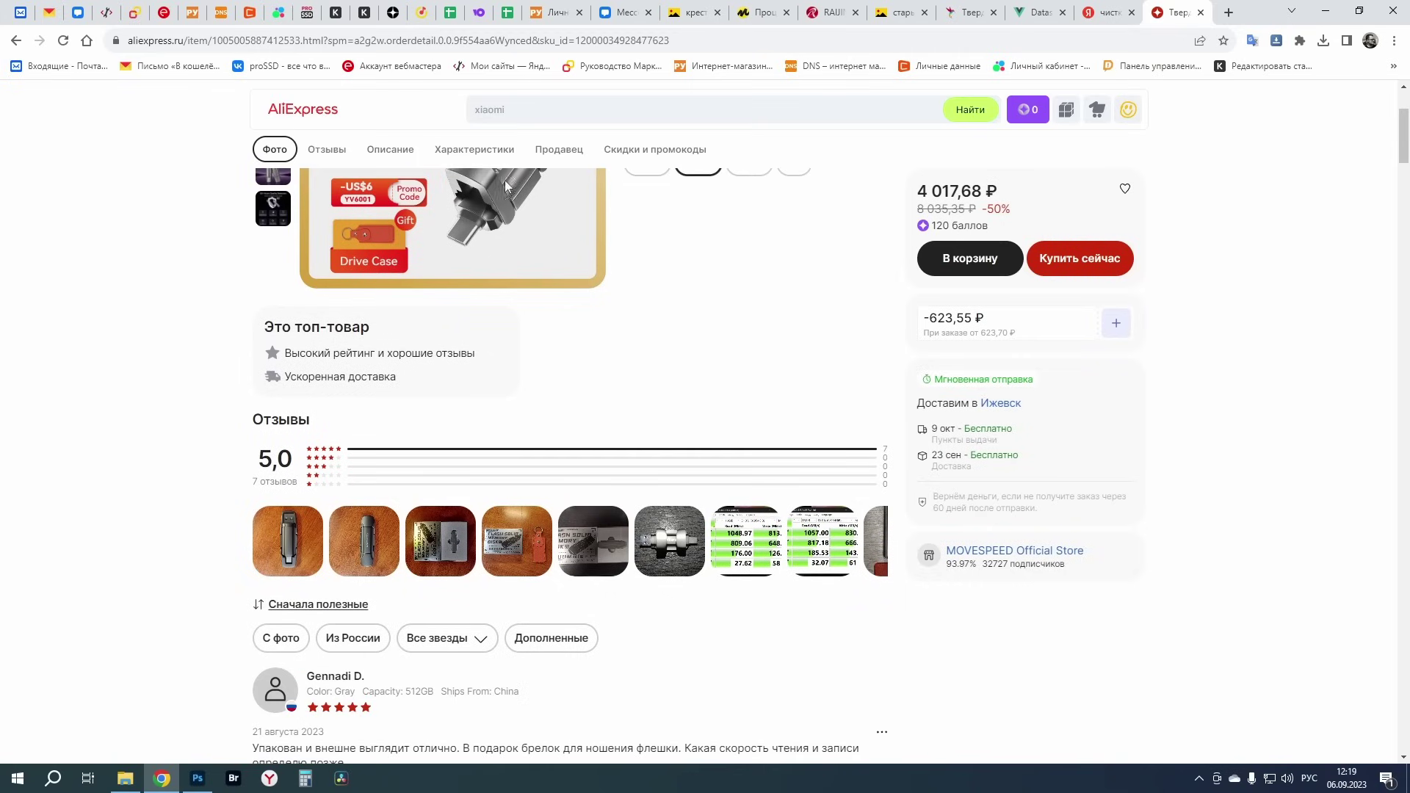
Go to the flash drive's product description and expand it to its full length
left_click(390, 149)
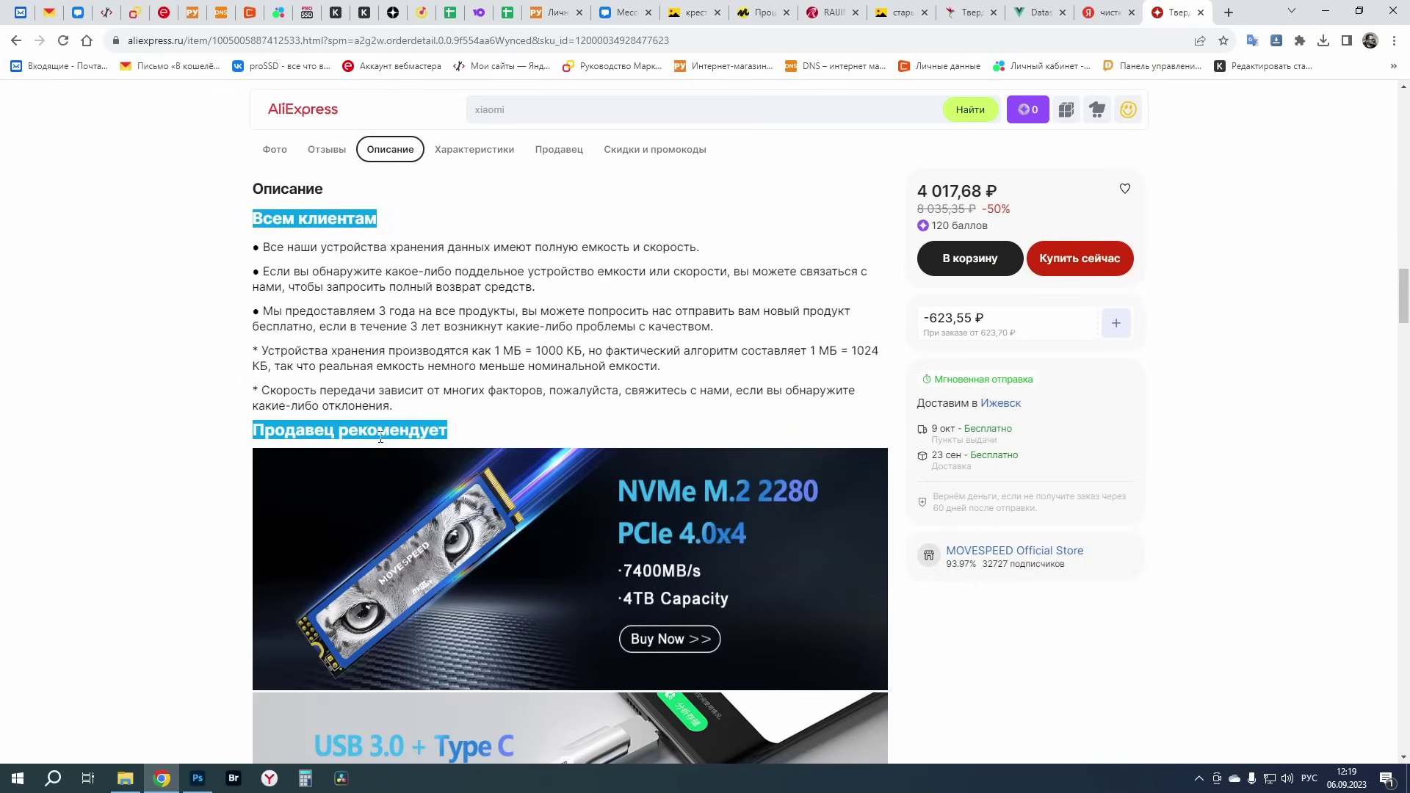
scroll(381, 439, "down", 3)
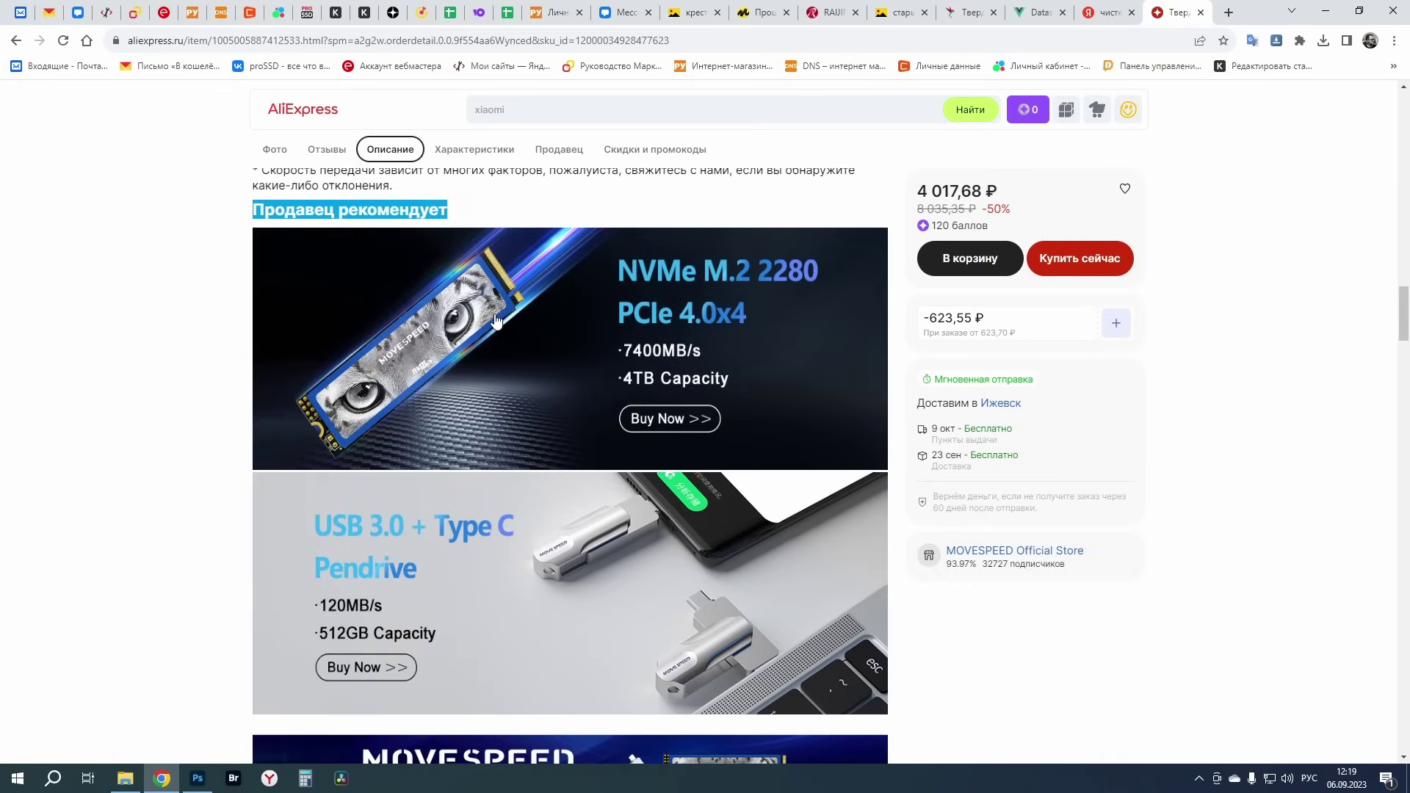
scroll(550, 393, "down", 3)
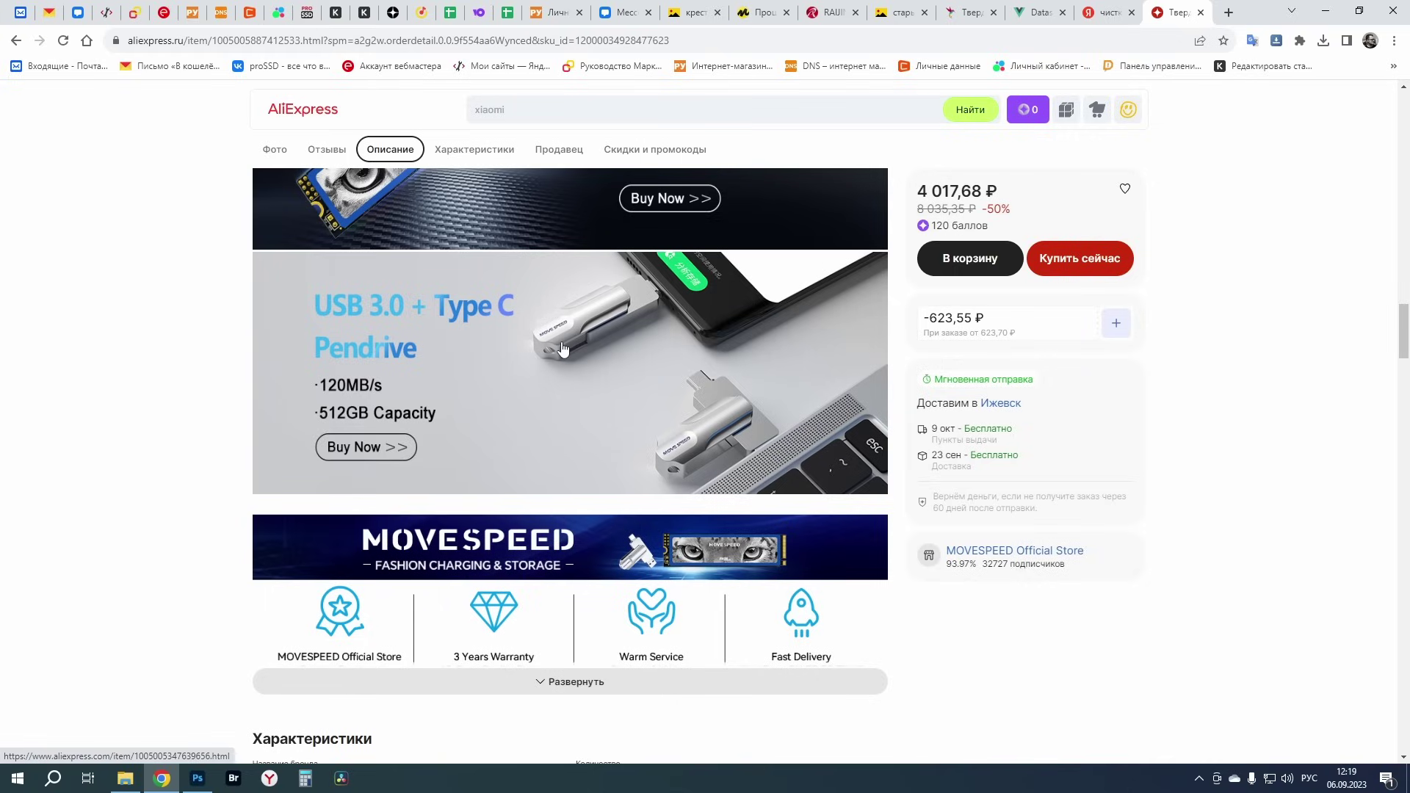
scroll(382, 368, "down", 6)
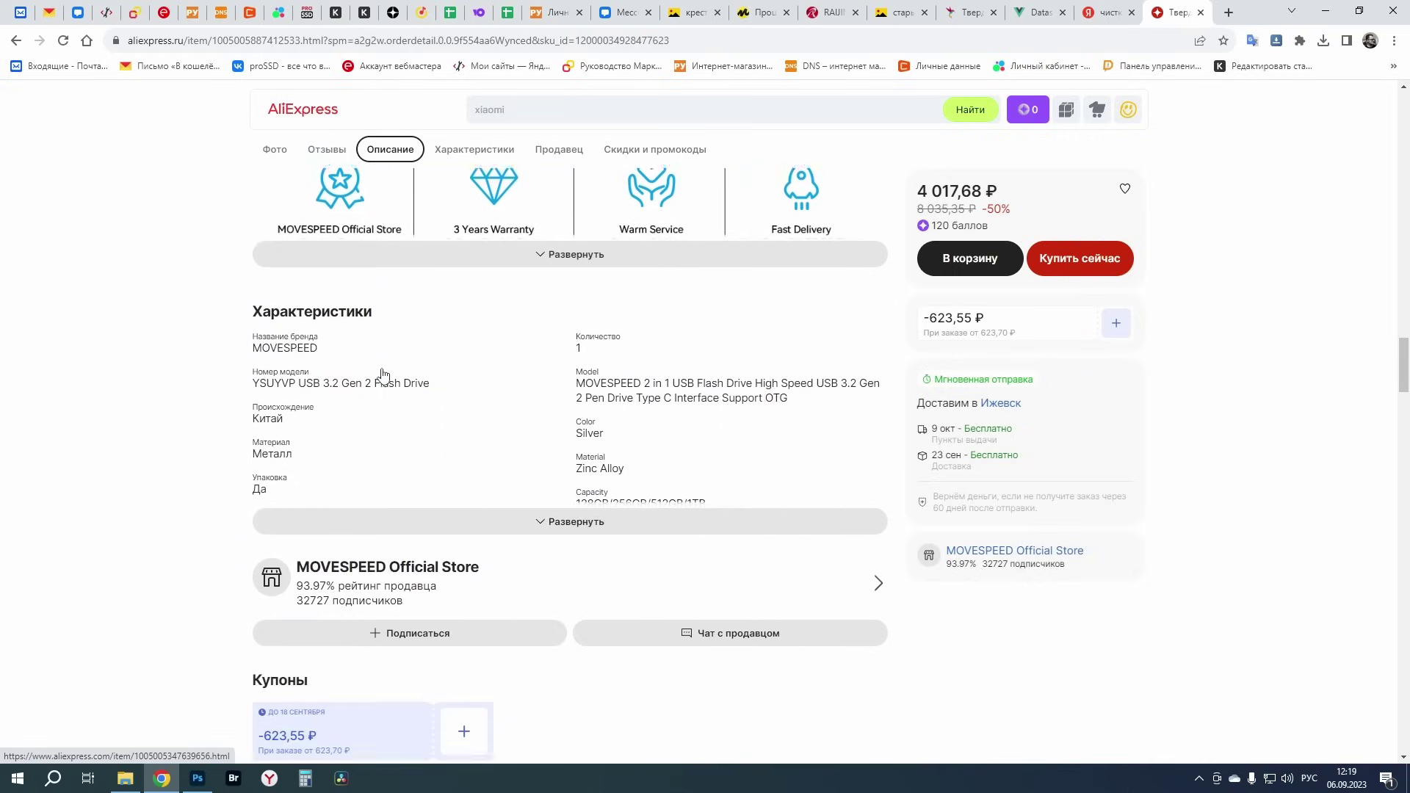
left_click(542, 242)
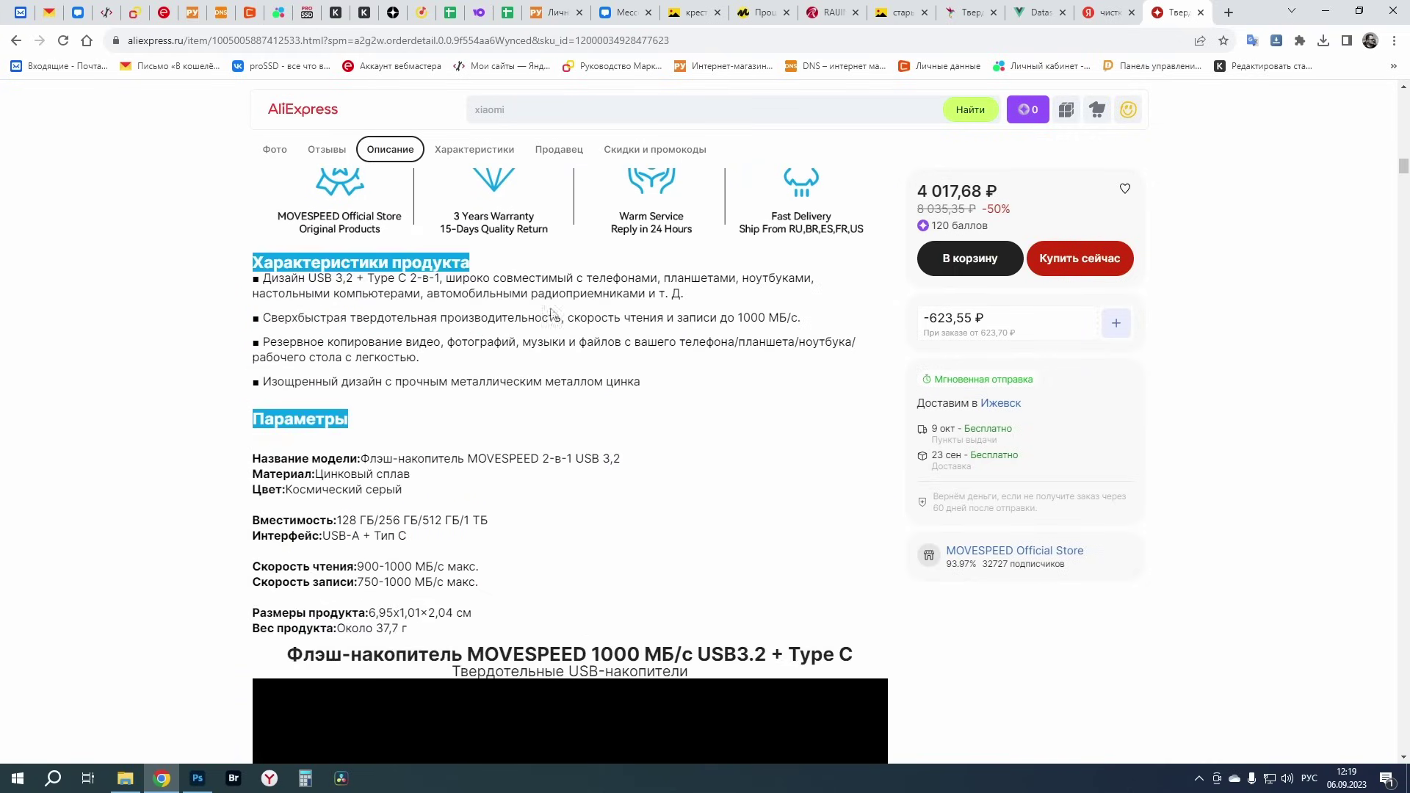
Read the expanded description's parameters, features, transfer speed comparison and USB 3.2 / Type-C compatibility sections
scroll(541, 440, "down", 8)
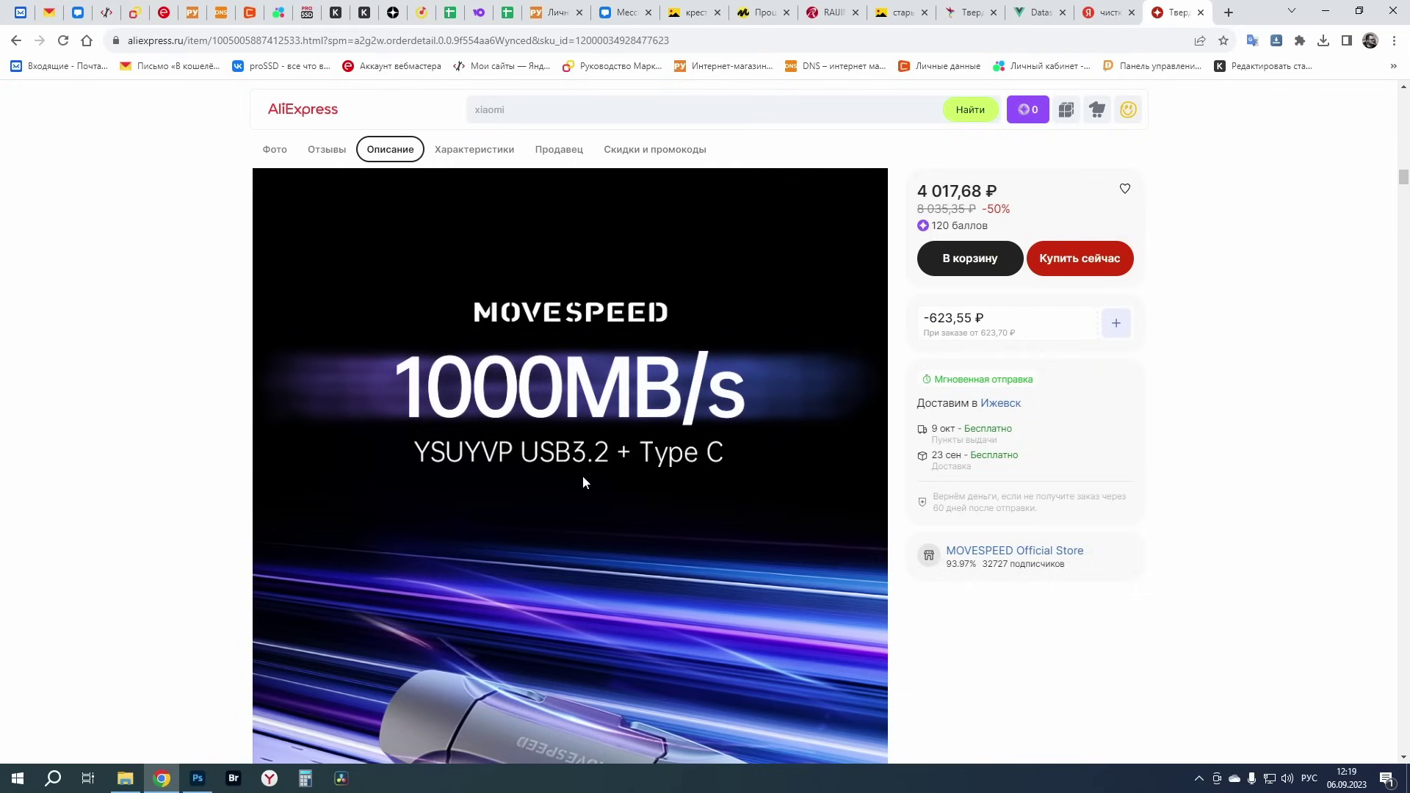
scroll(609, 474, "down", 4)
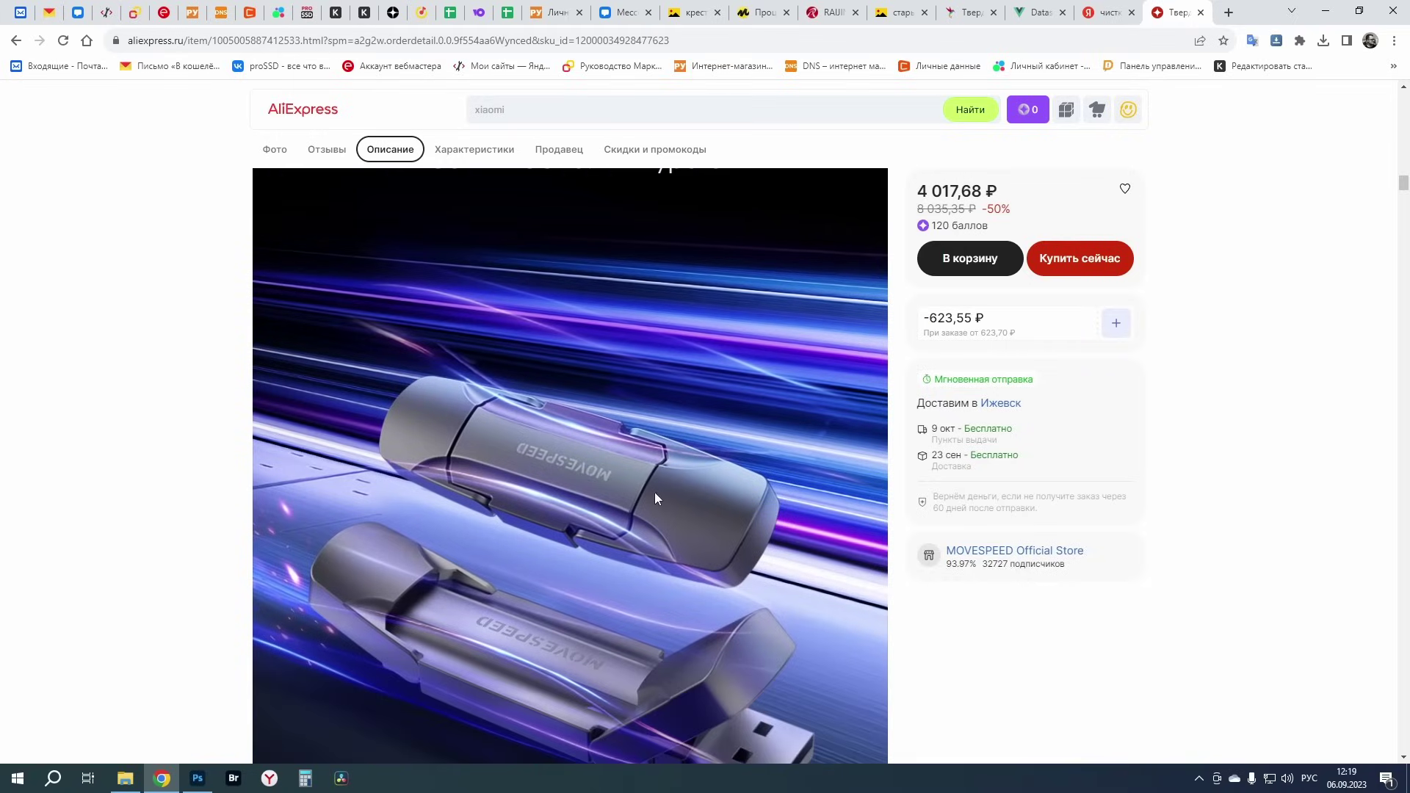
scroll(649, 488, "down", 10)
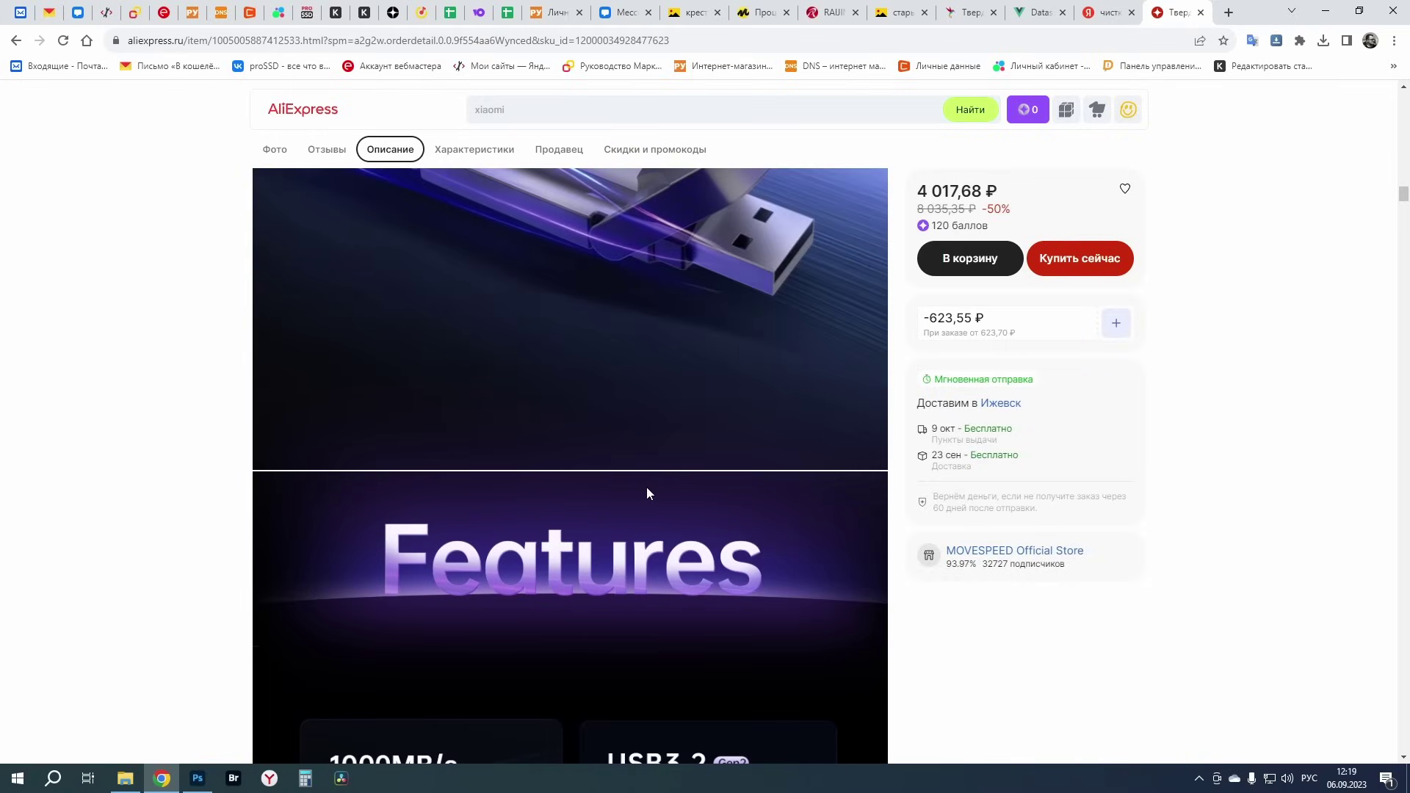
scroll(643, 480, "down", 15)
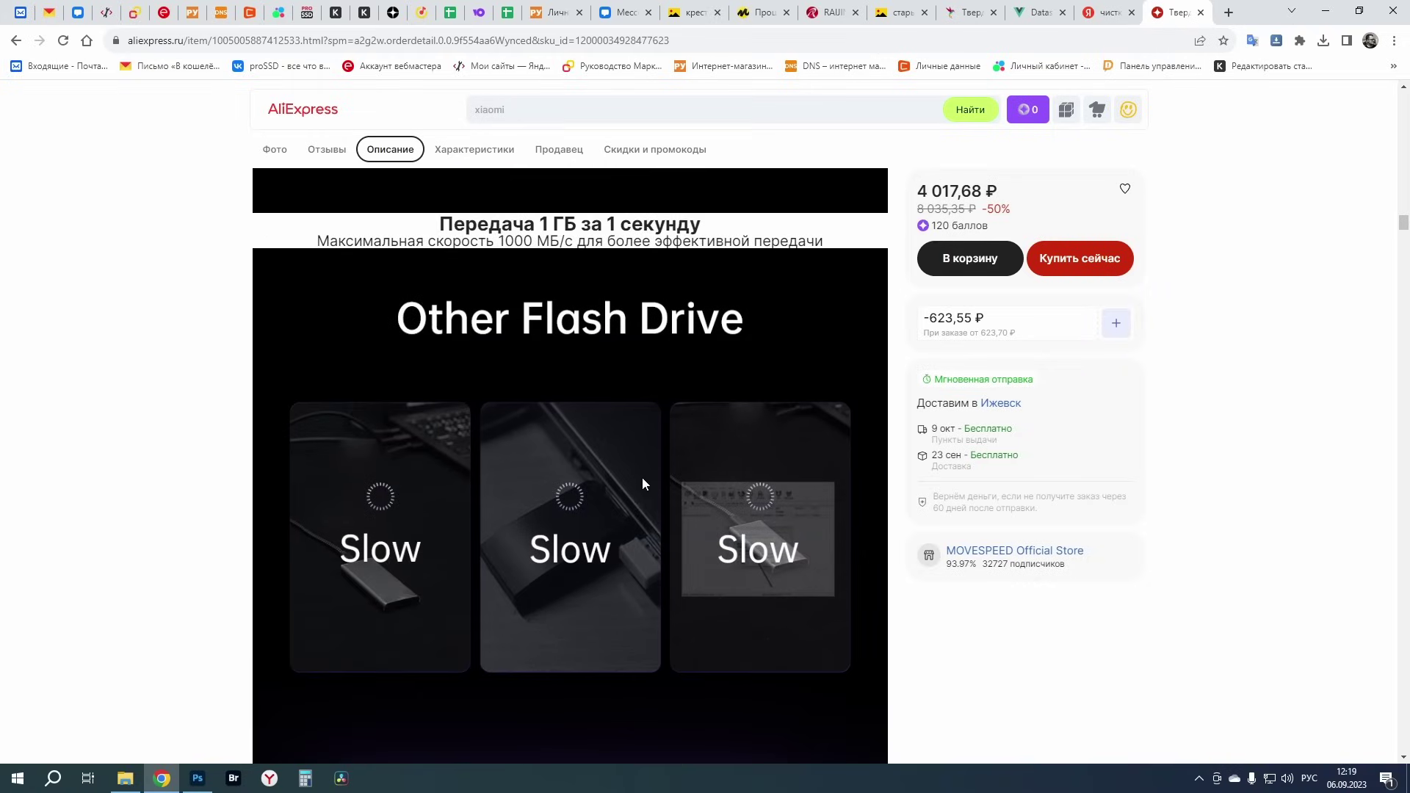
scroll(642, 478, "down", 20)
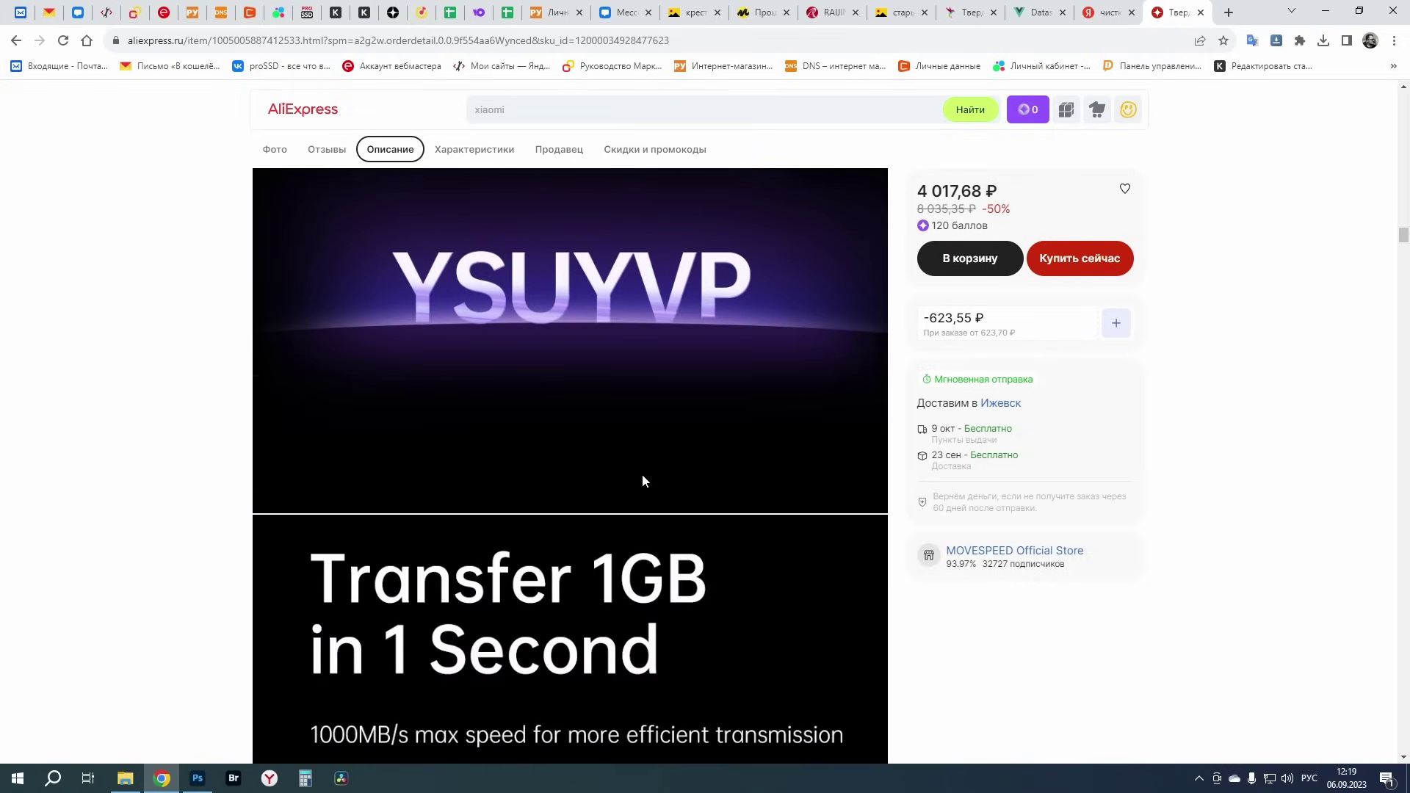
scroll(639, 476, "down", 15)
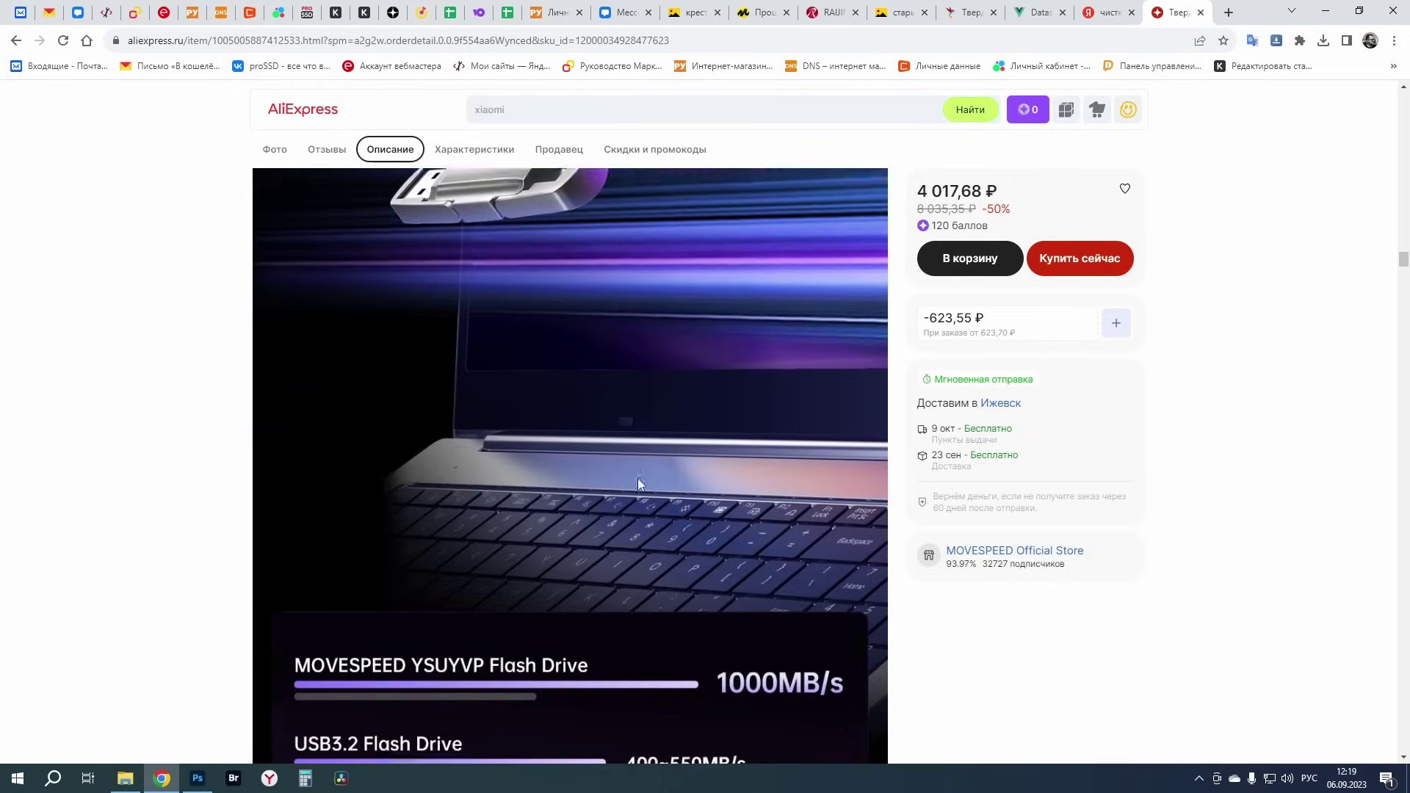
scroll(628, 465, "down", 15)
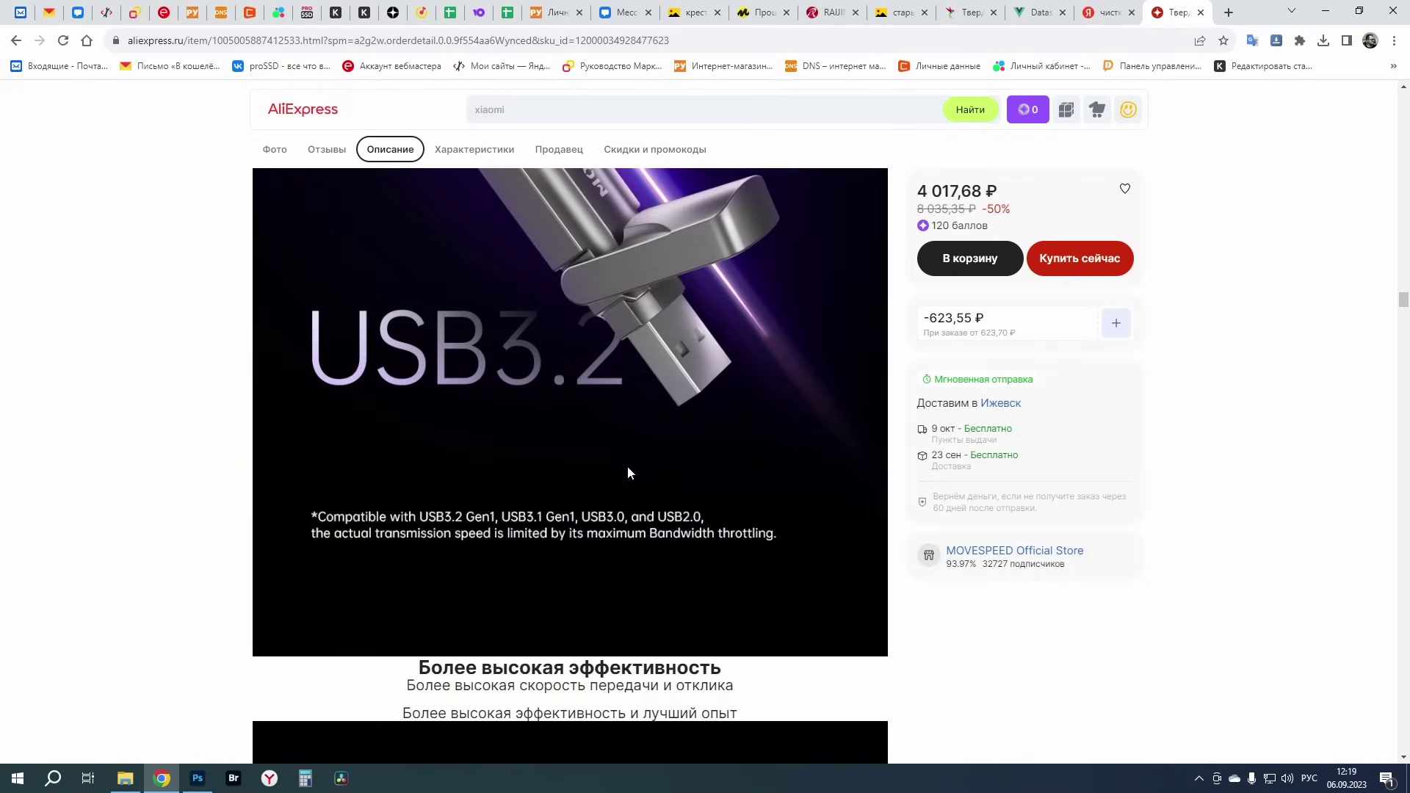
scroll(627, 467, "down", 15)
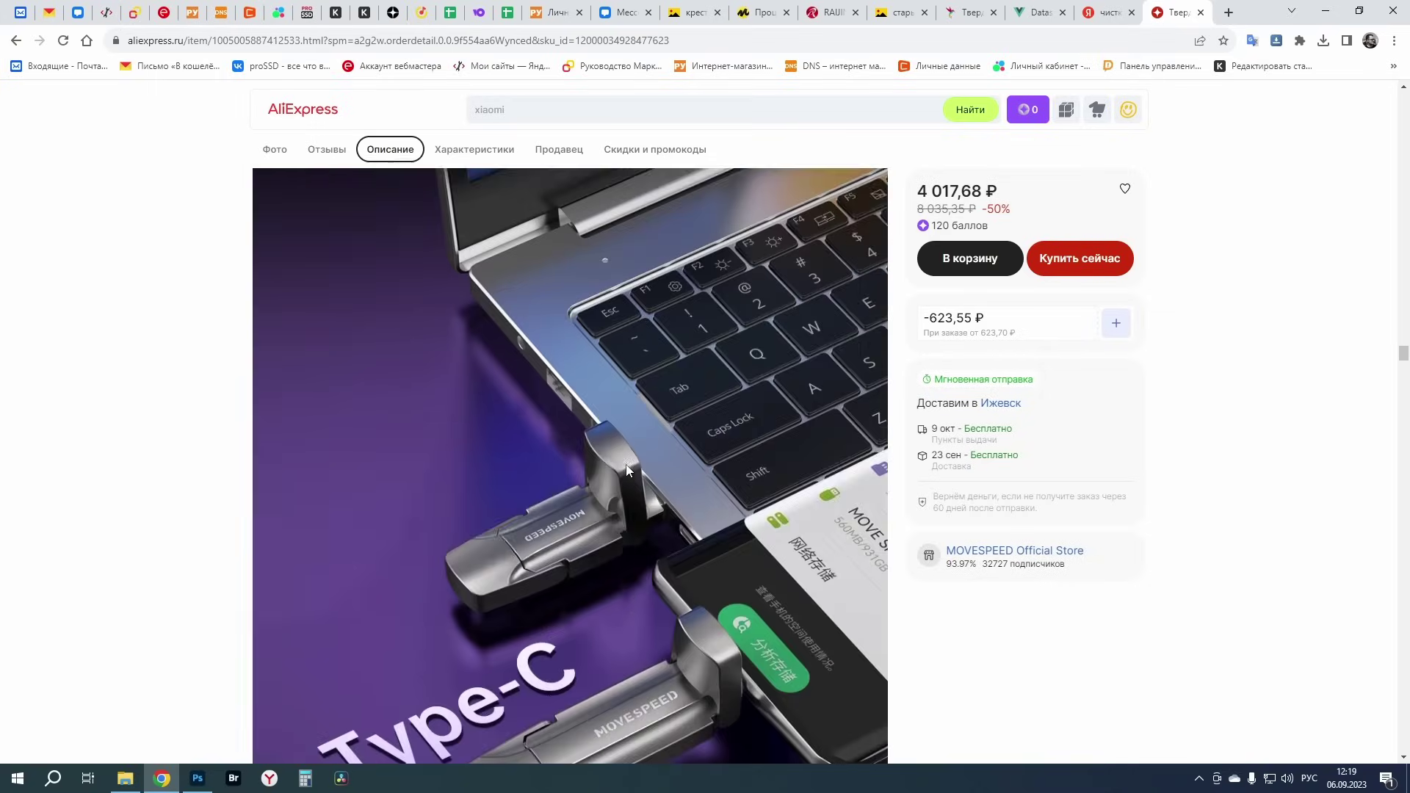
scroll(627, 467, "down", 12)
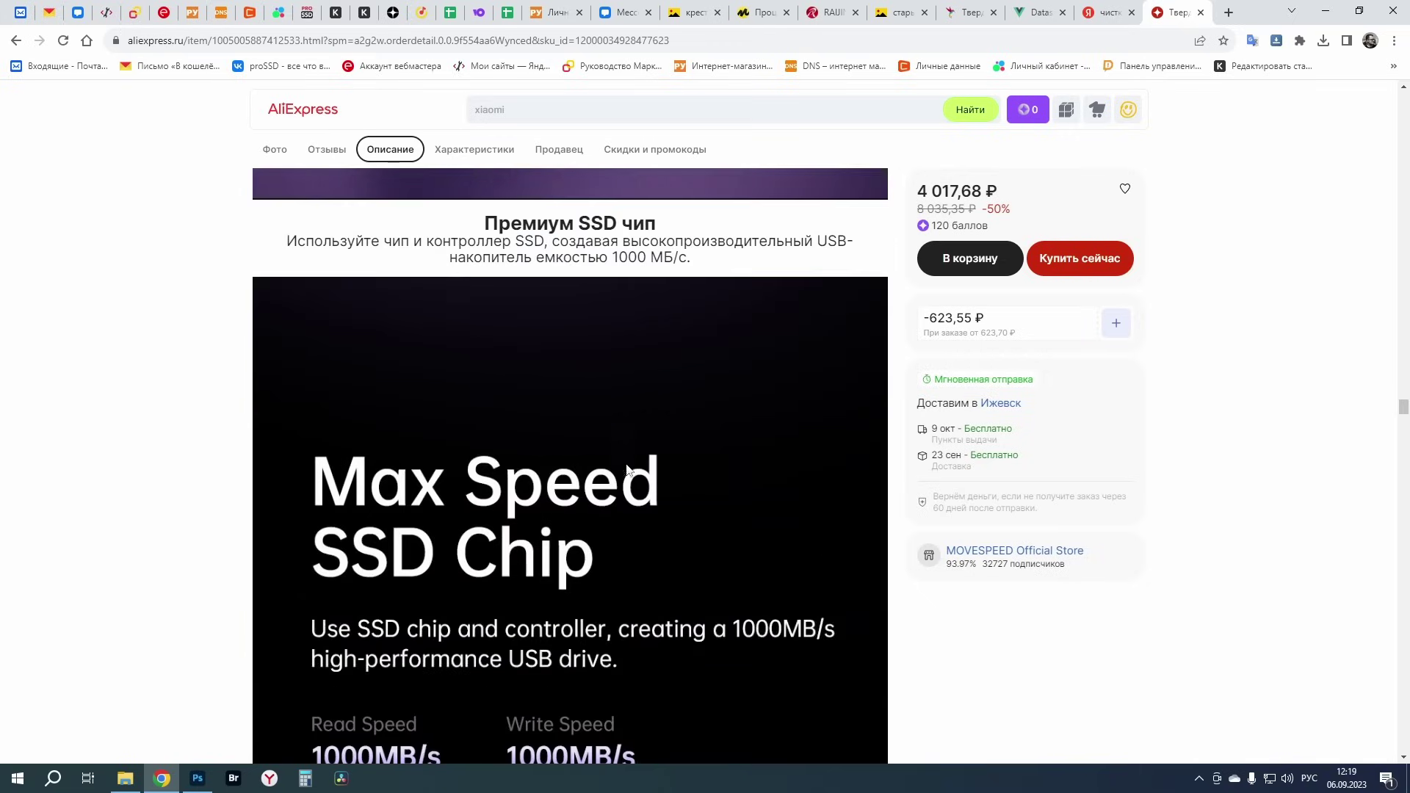
Examine the description's SSD chip section and the parameters table with capacity, speed, interface and dimensions
scroll(628, 465, "up", 4)
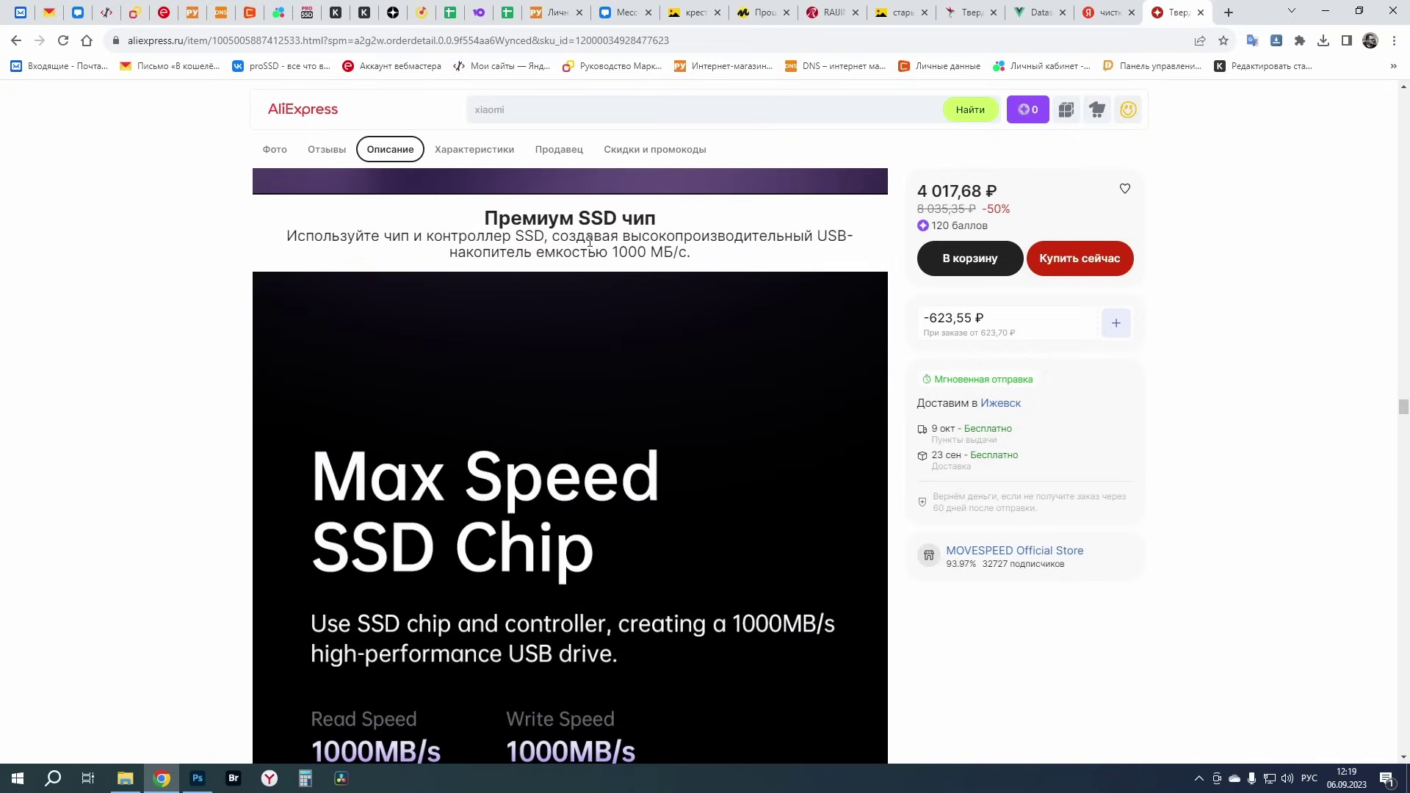
scroll(605, 280, "down", 15)
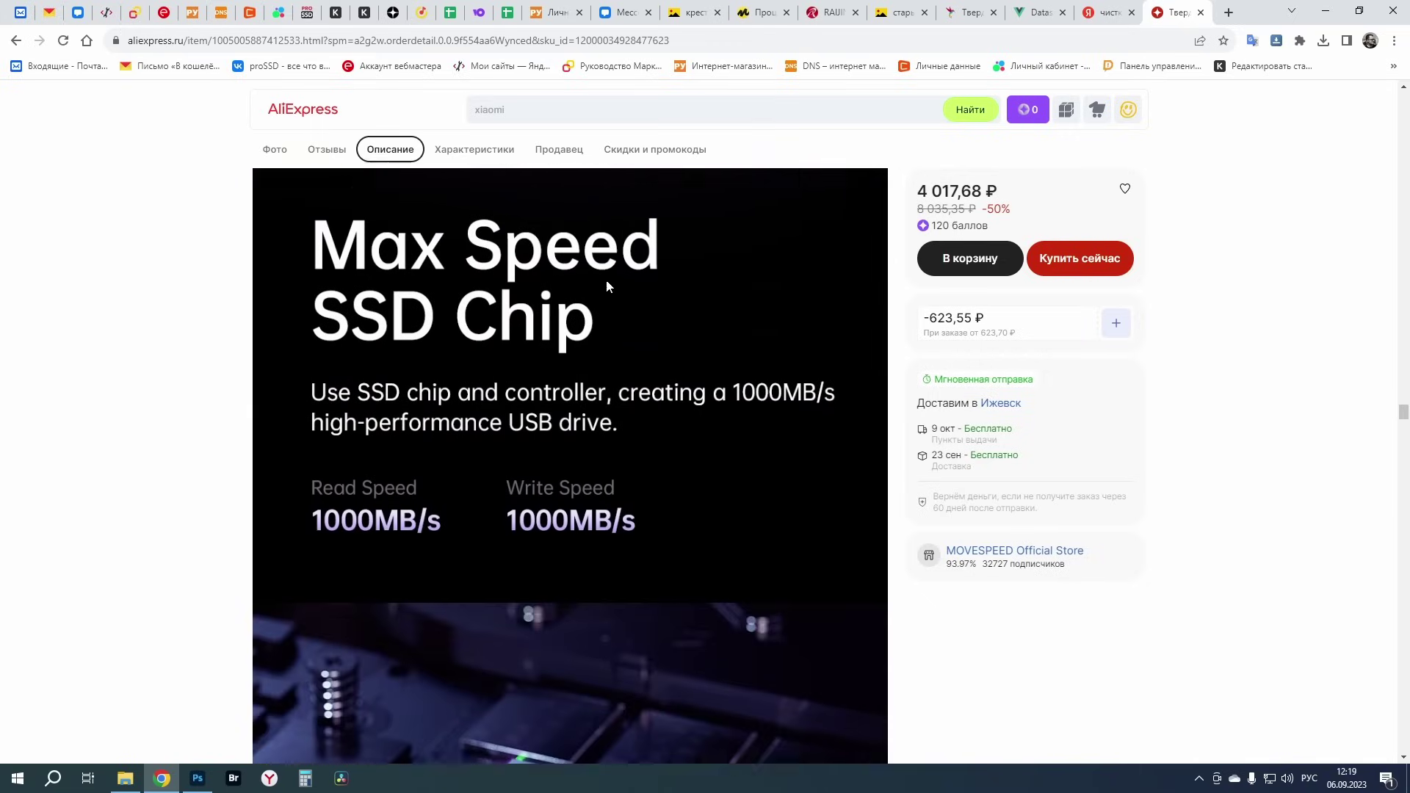
scroll(662, 381, "down", 15)
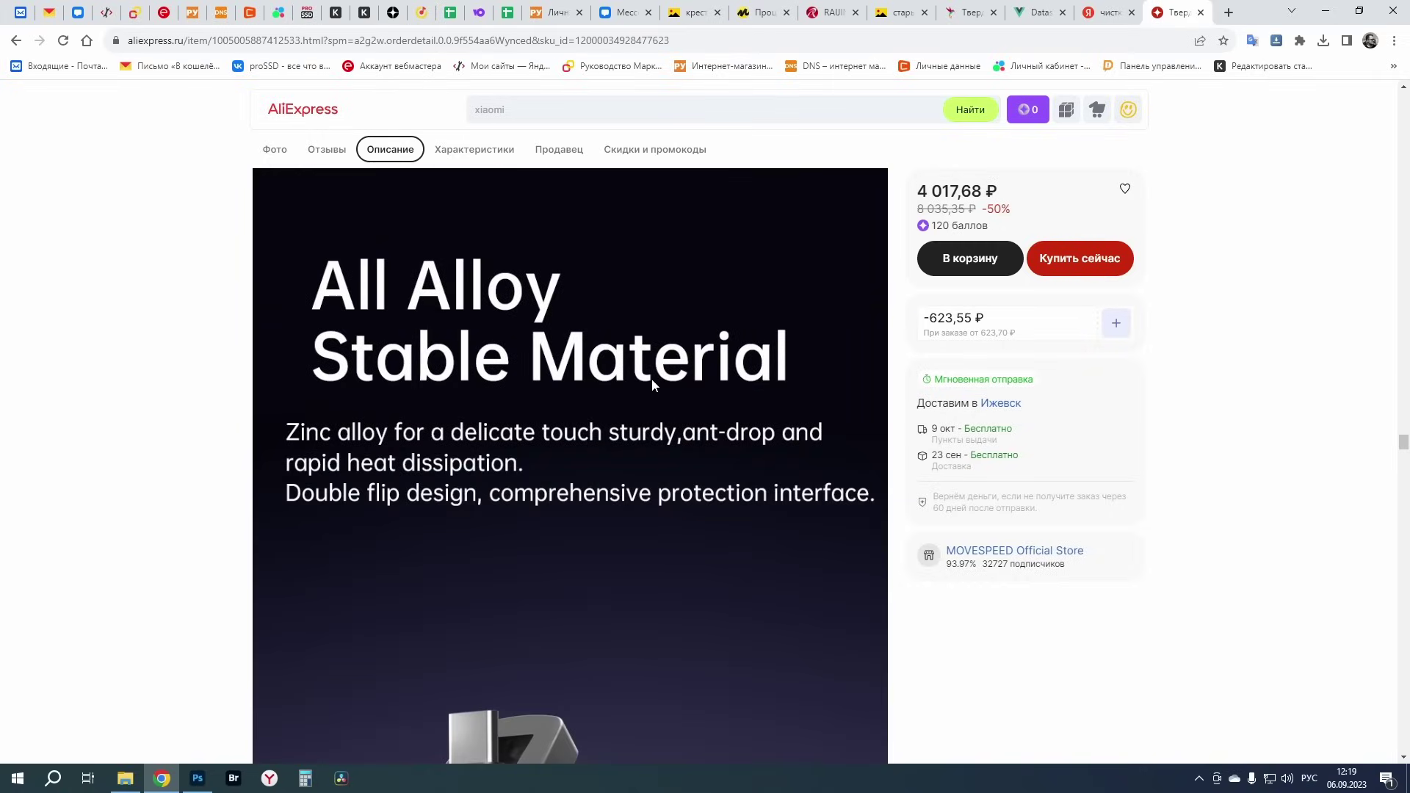
scroll(653, 374, "down", 20)
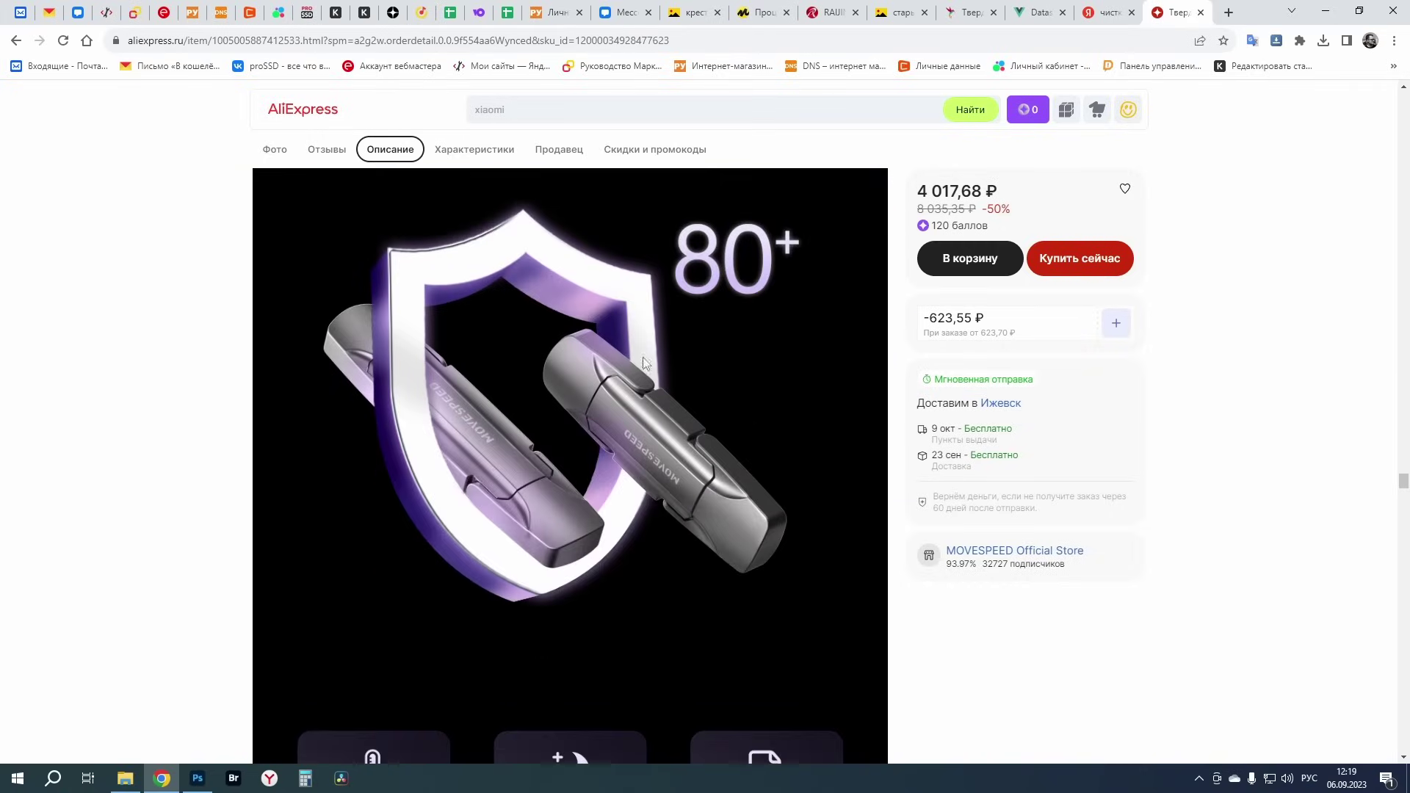
scroll(646, 329, "down", 20)
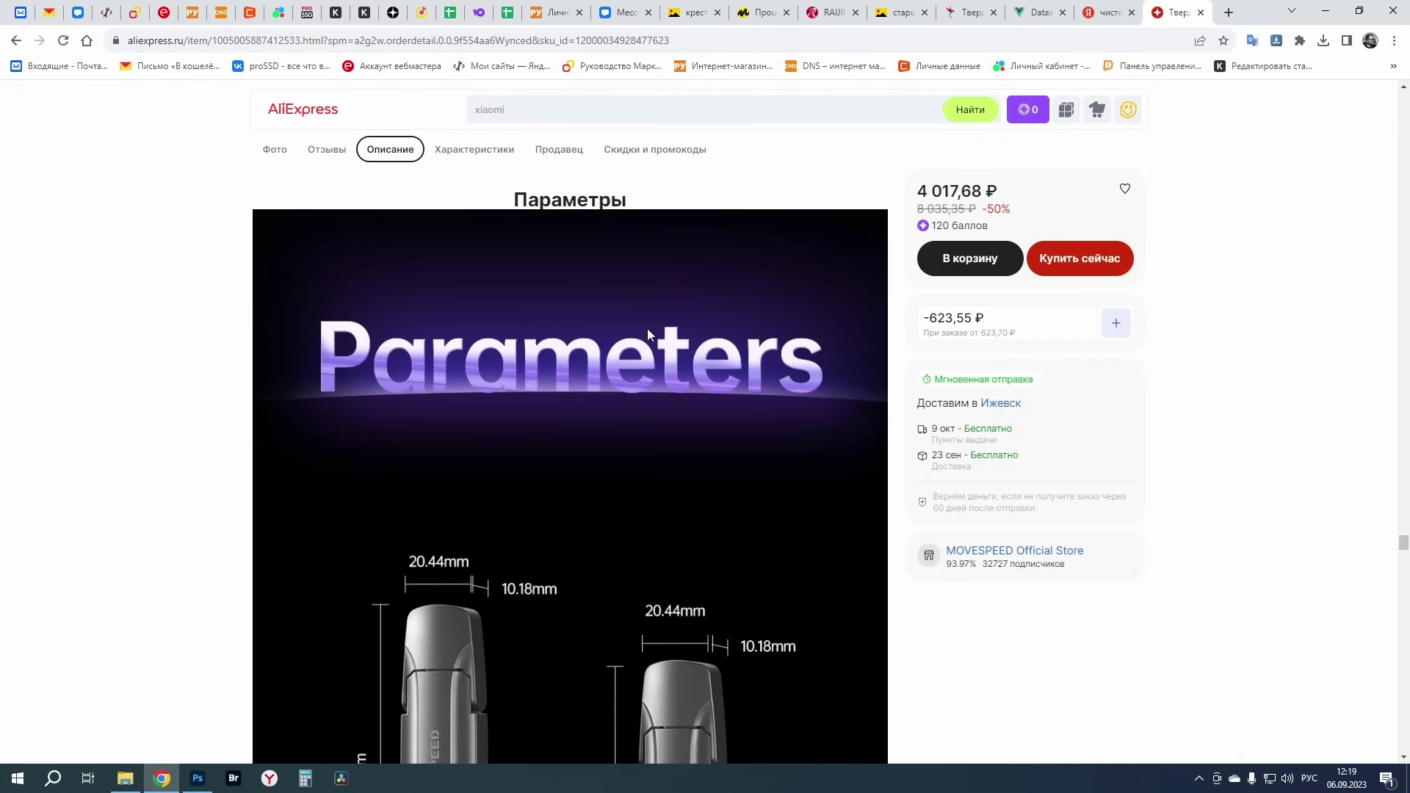
scroll(653, 327, "up", 5)
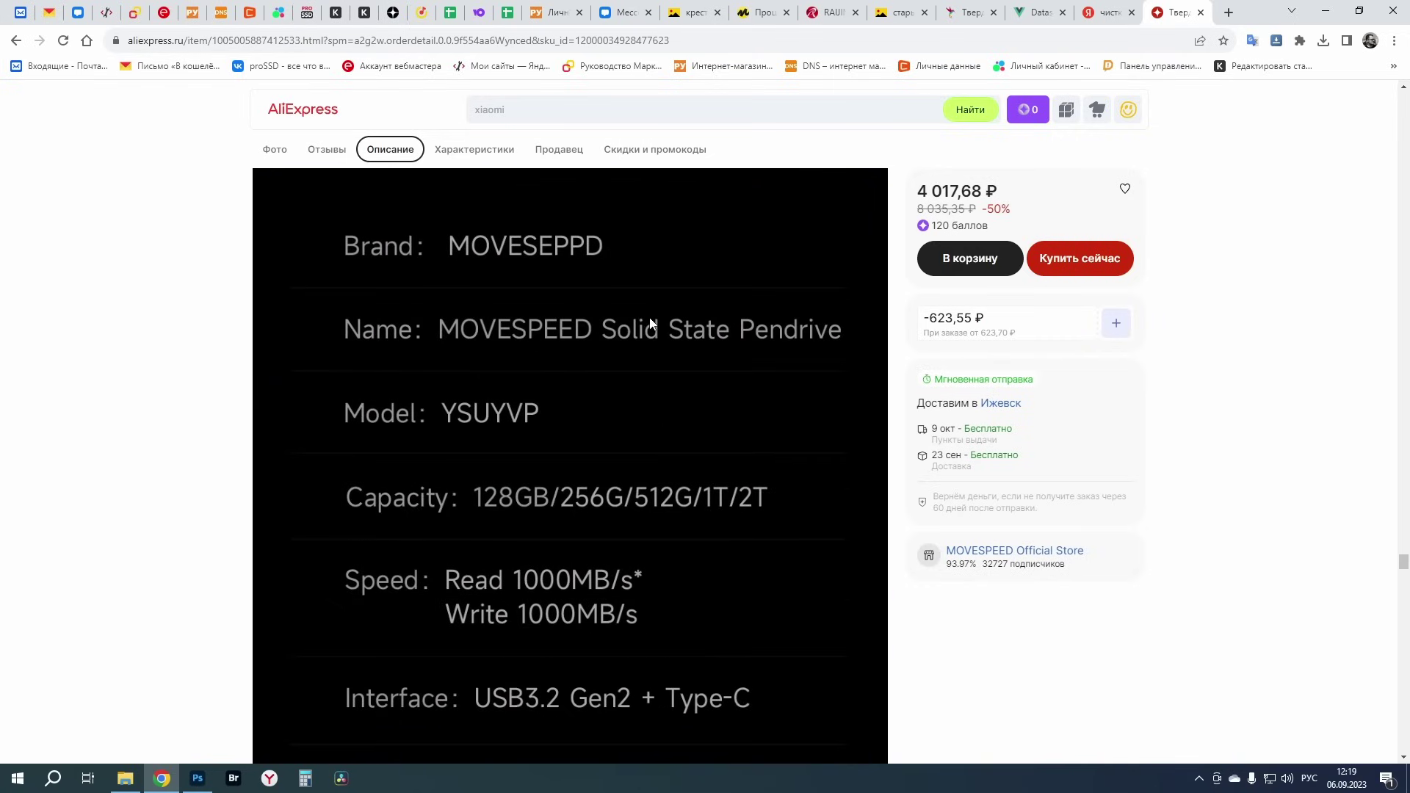
scroll(602, 379, "down", 2)
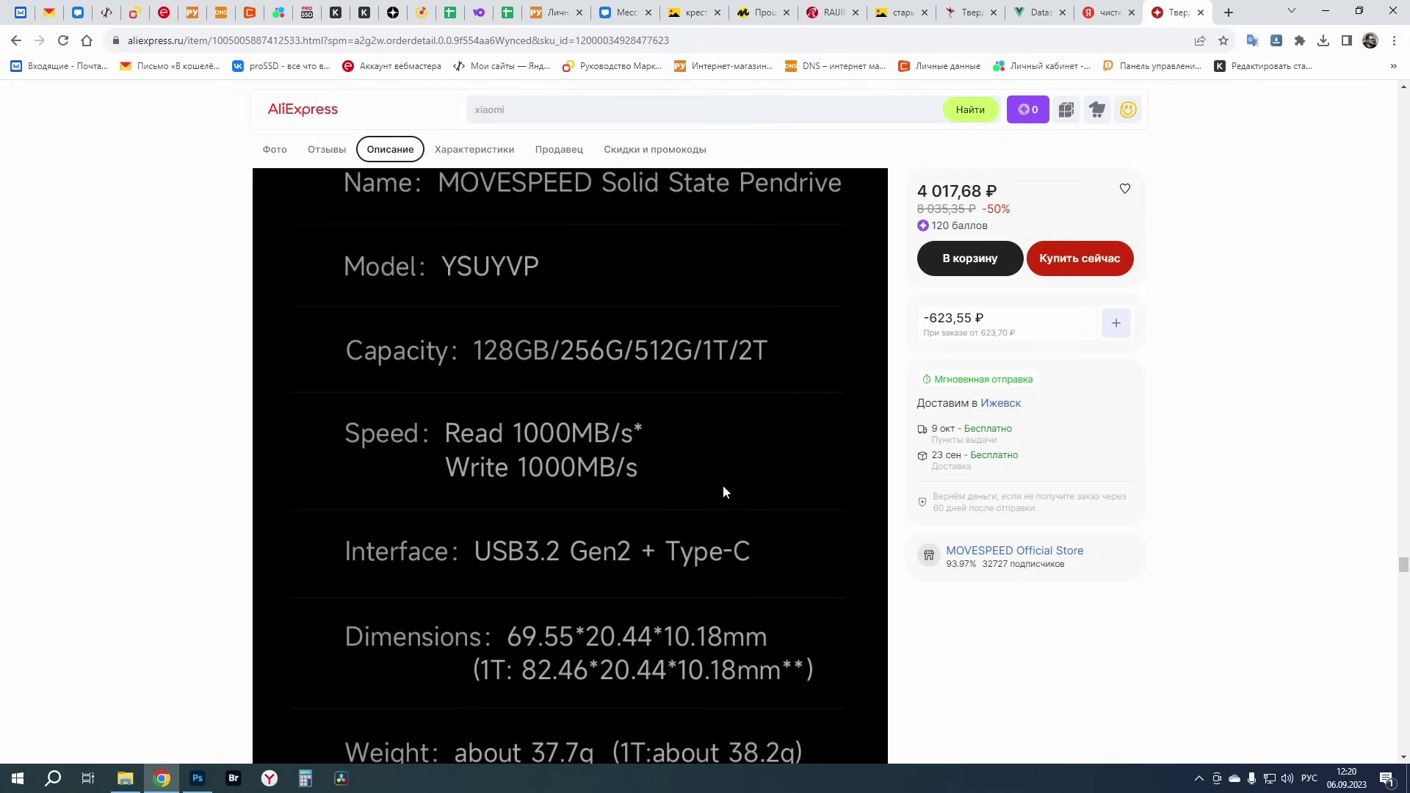
Go through the rest of the description and examine the fully expanded specifications list of the flash drive
scroll(722, 485, "down", 3)
scroll(730, 486, "down", 5)
scroll(643, 503, "down", 18)
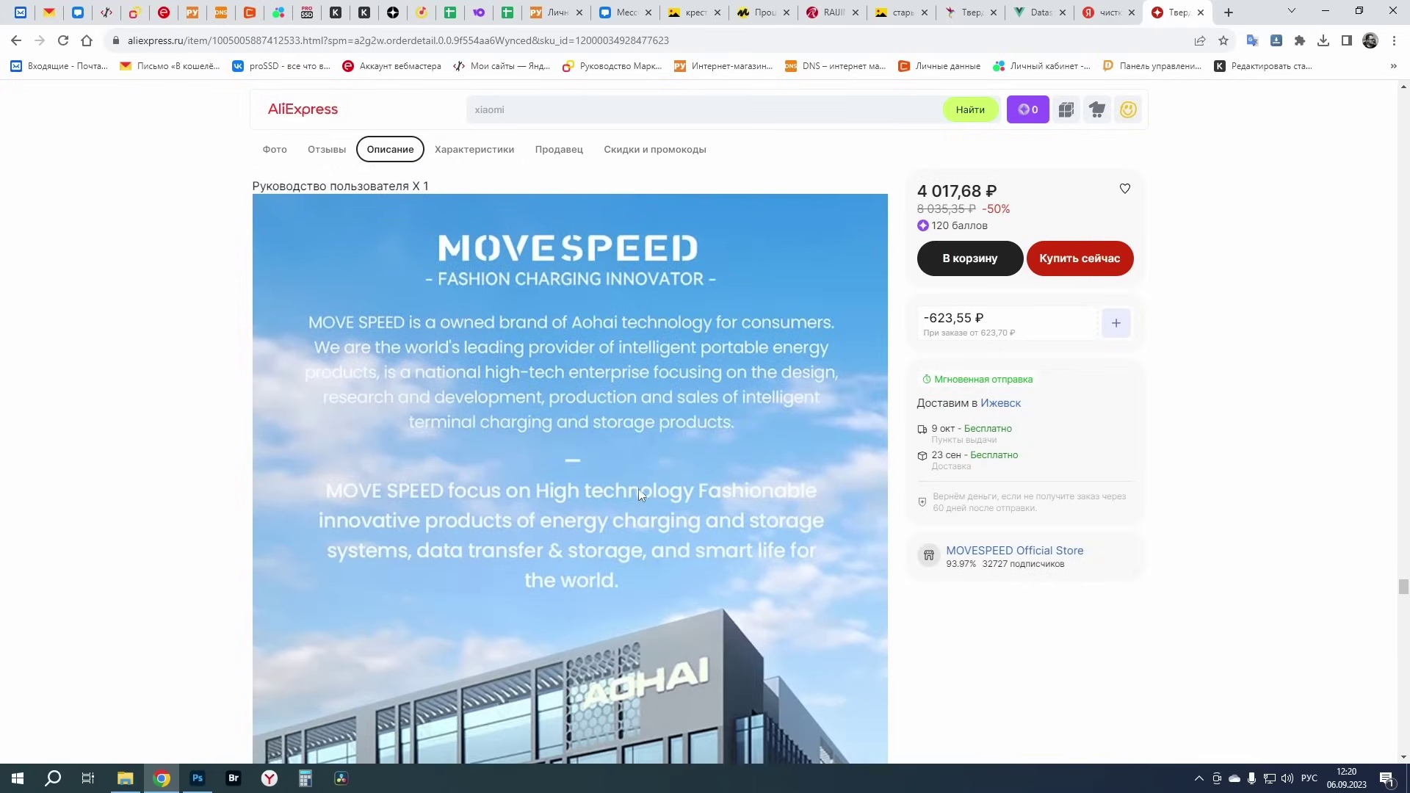
scroll(625, 506, "down", 20)
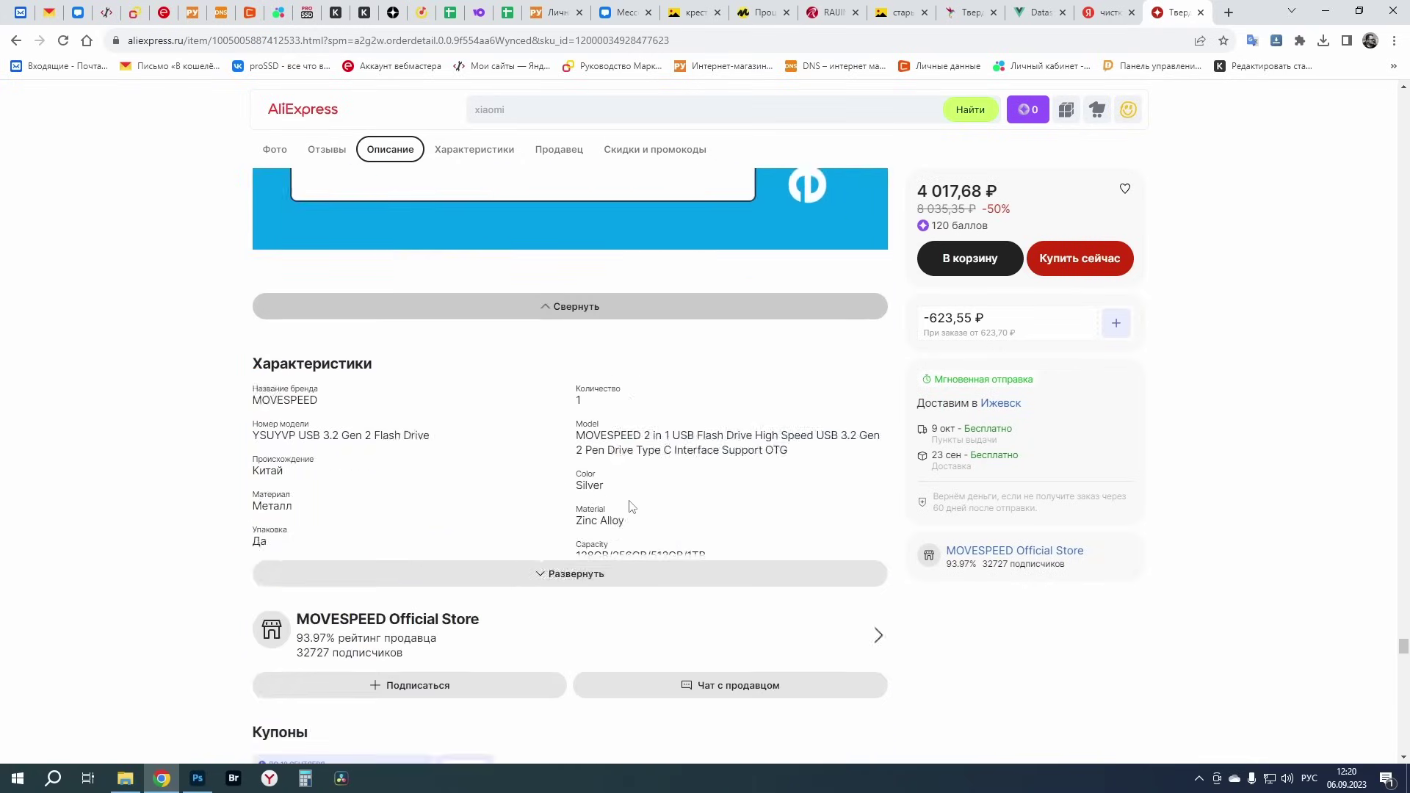
scroll(549, 617, "up", 15)
scroll(552, 618, "down", 3)
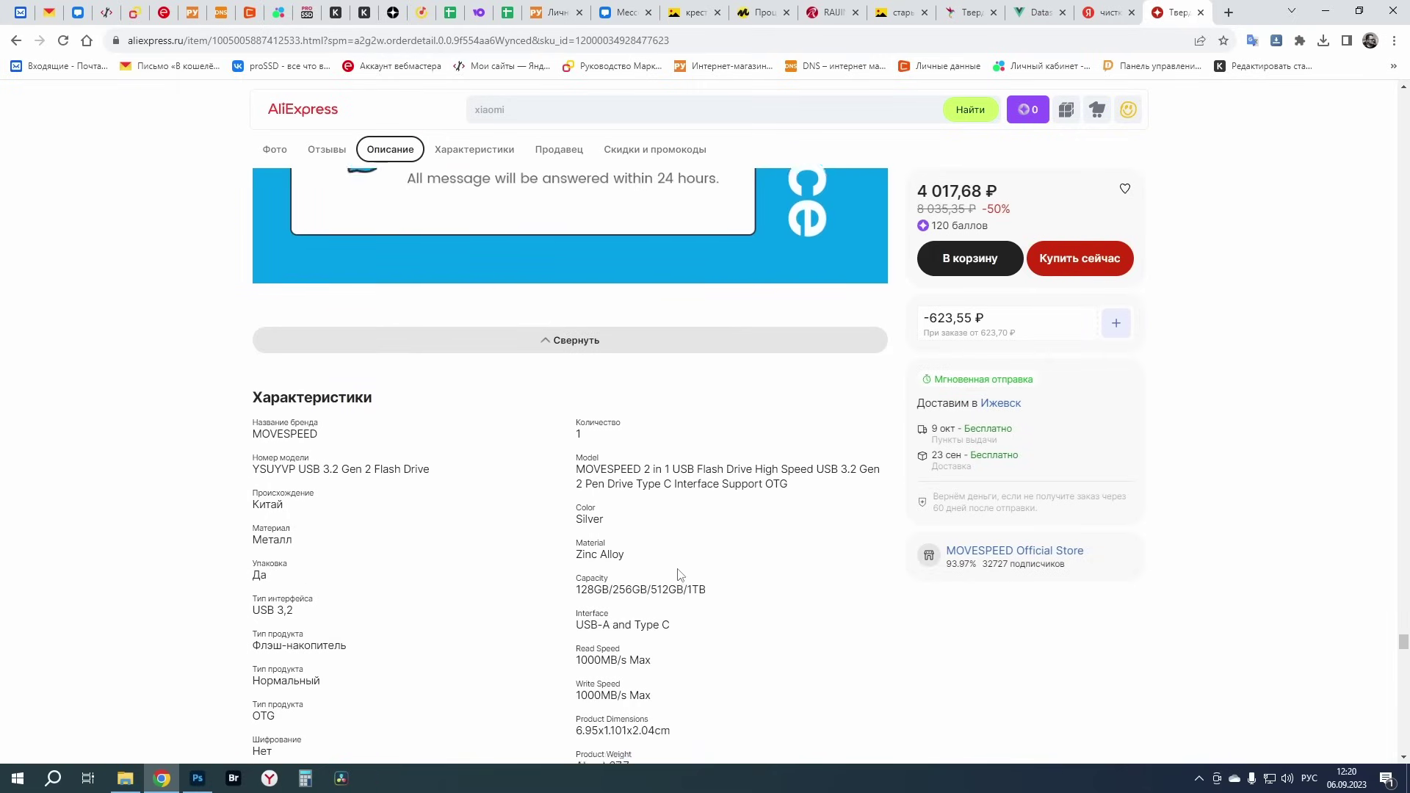
scroll(679, 572, "up", 1)
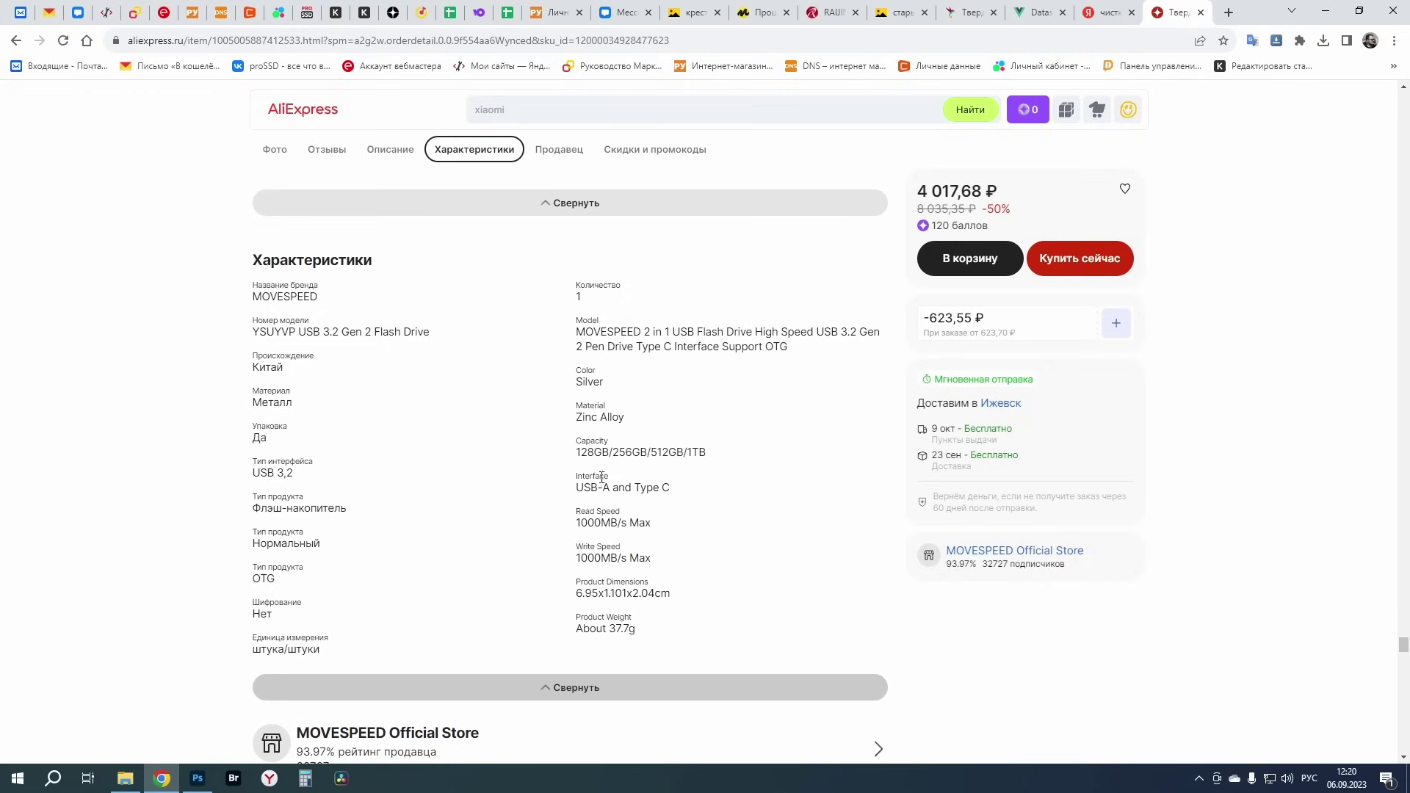
Switch to the desktop and check the file system and capacity in the MOVE SPEED (E:) drive's properties, closing the drive's windows when done
key("super+d")
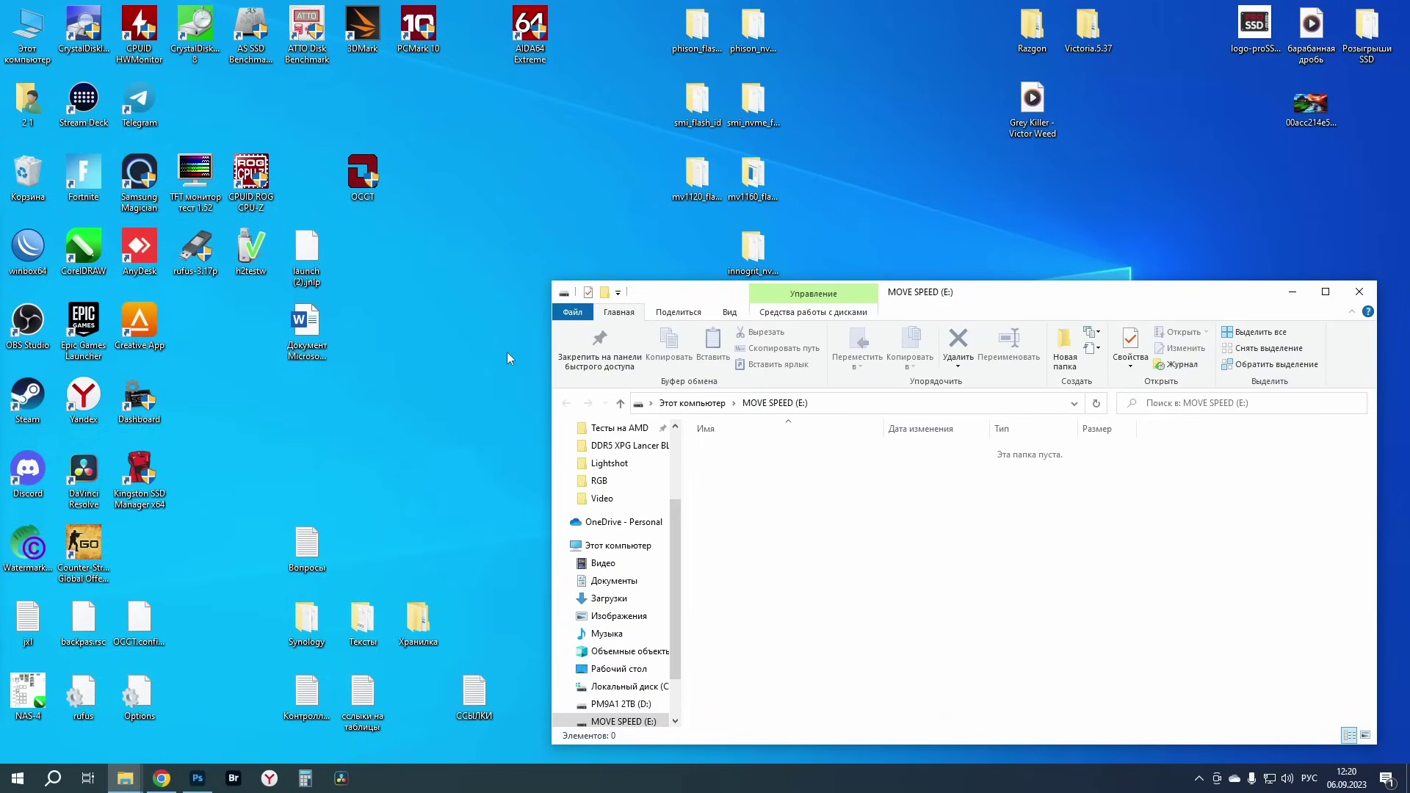
right_click(817, 496)
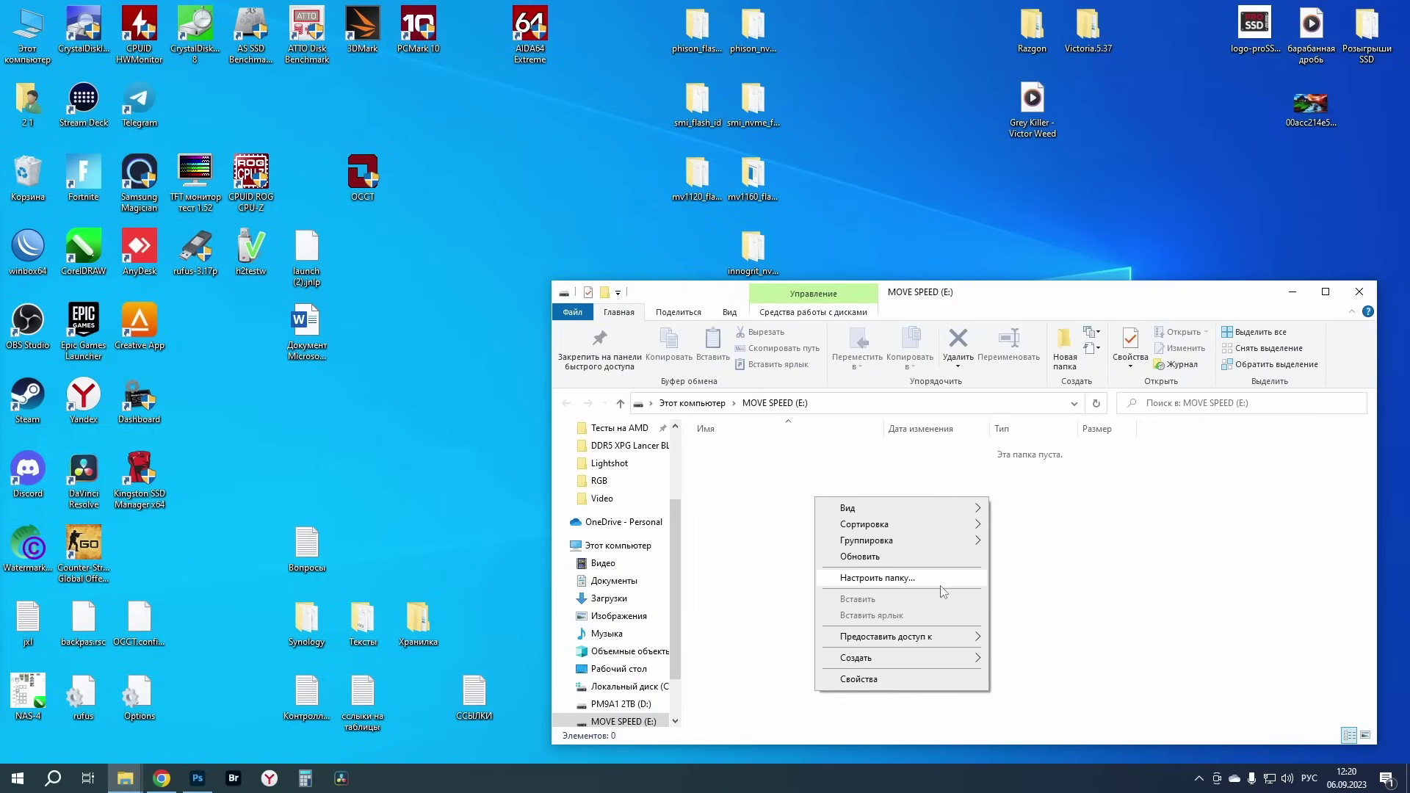
left_click(859, 679)
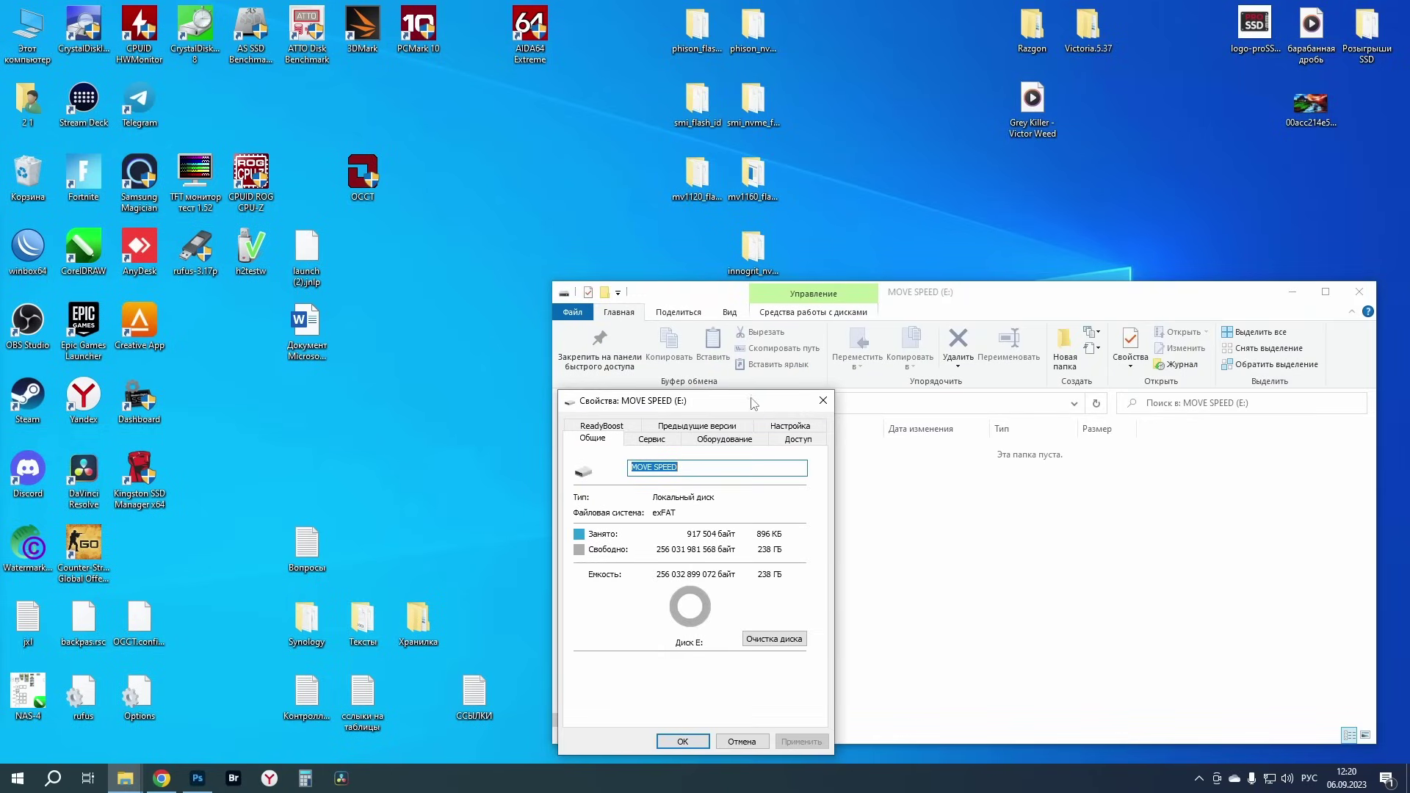
left_click_drag(722, 408, 1222, 366)
left_click(1325, 357)
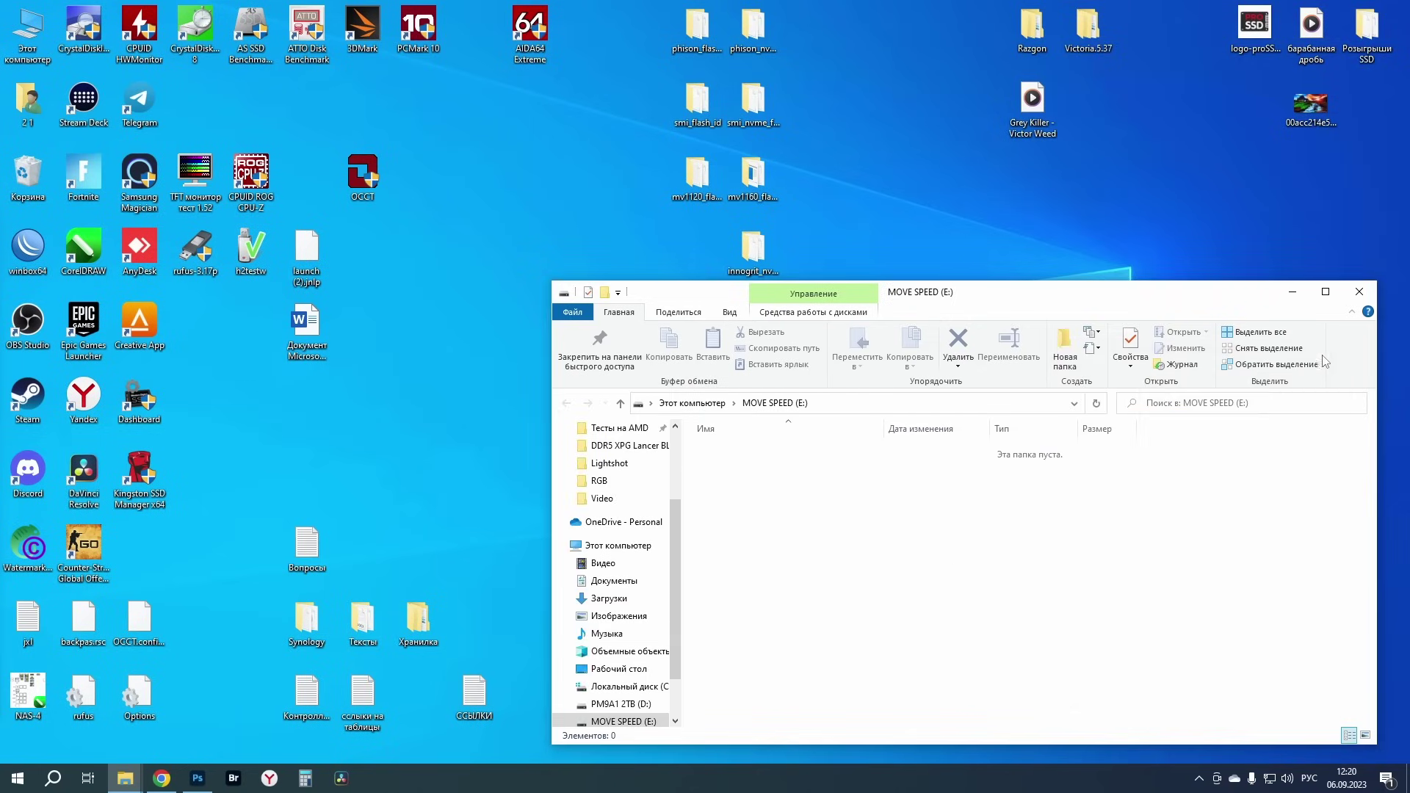
left_click(1358, 292)
Open CrystalDiskInfo and show drive E:, with the window extended downward to display its full list of S.M.A.R.T. attributes
left_click(83, 29)
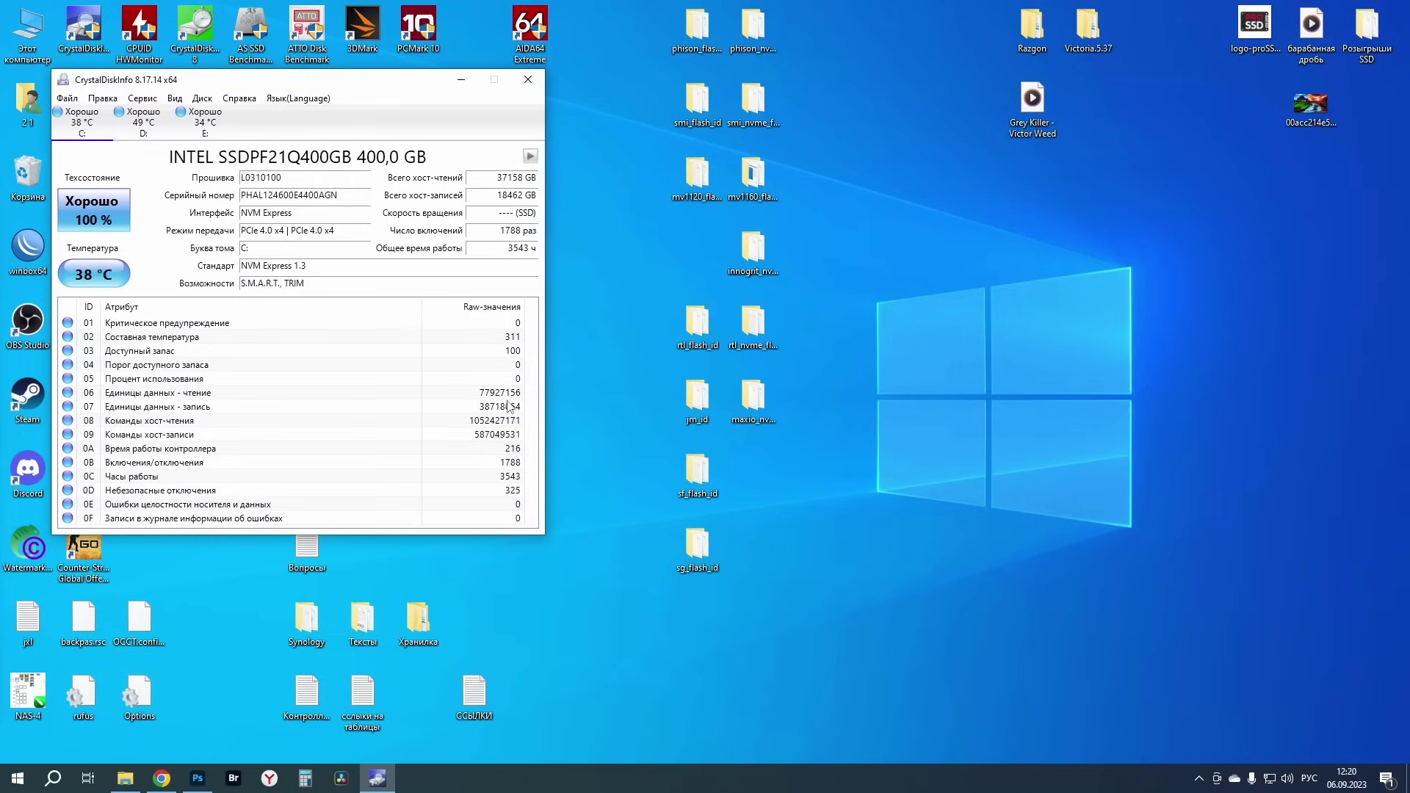
left_click(206, 125)
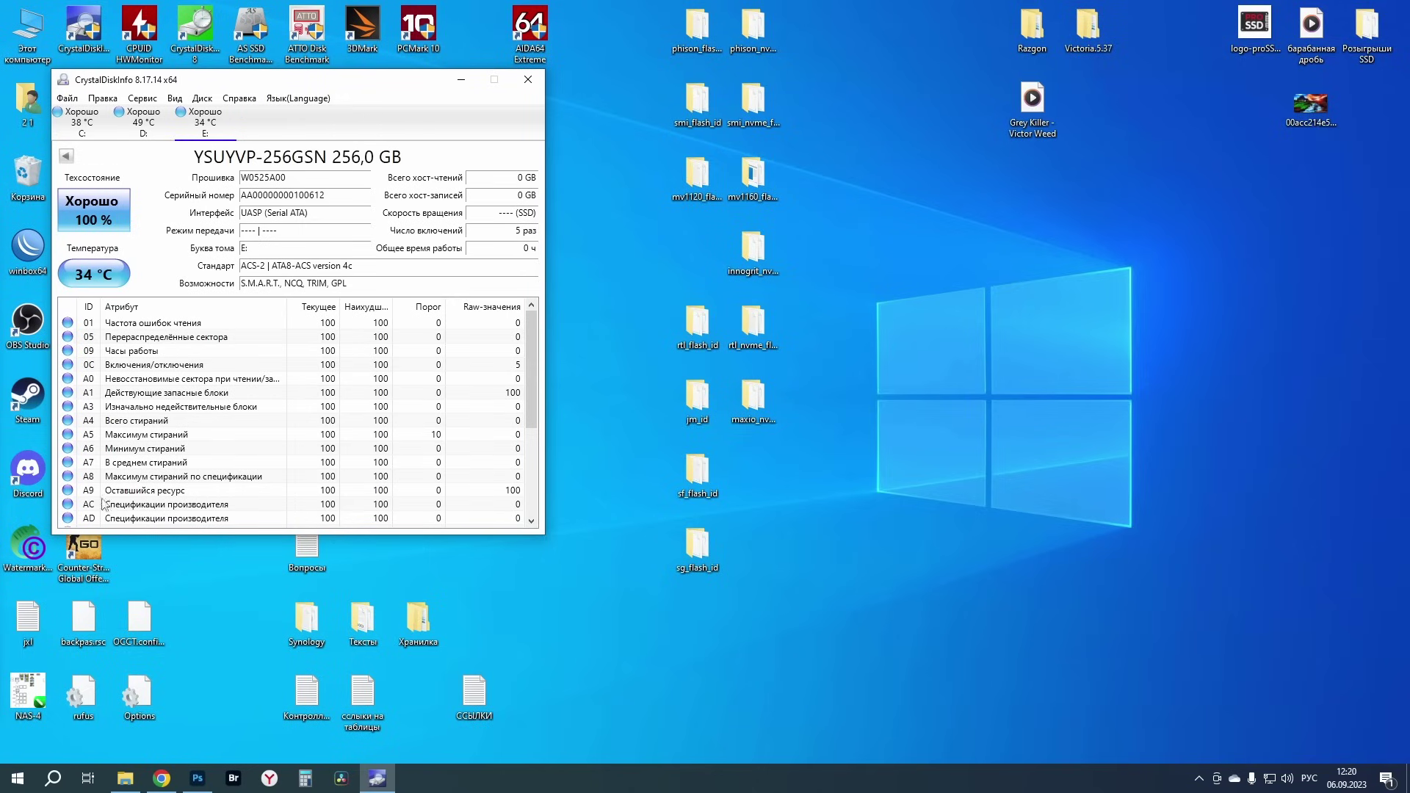
left_click_drag(239, 535, 234, 690)
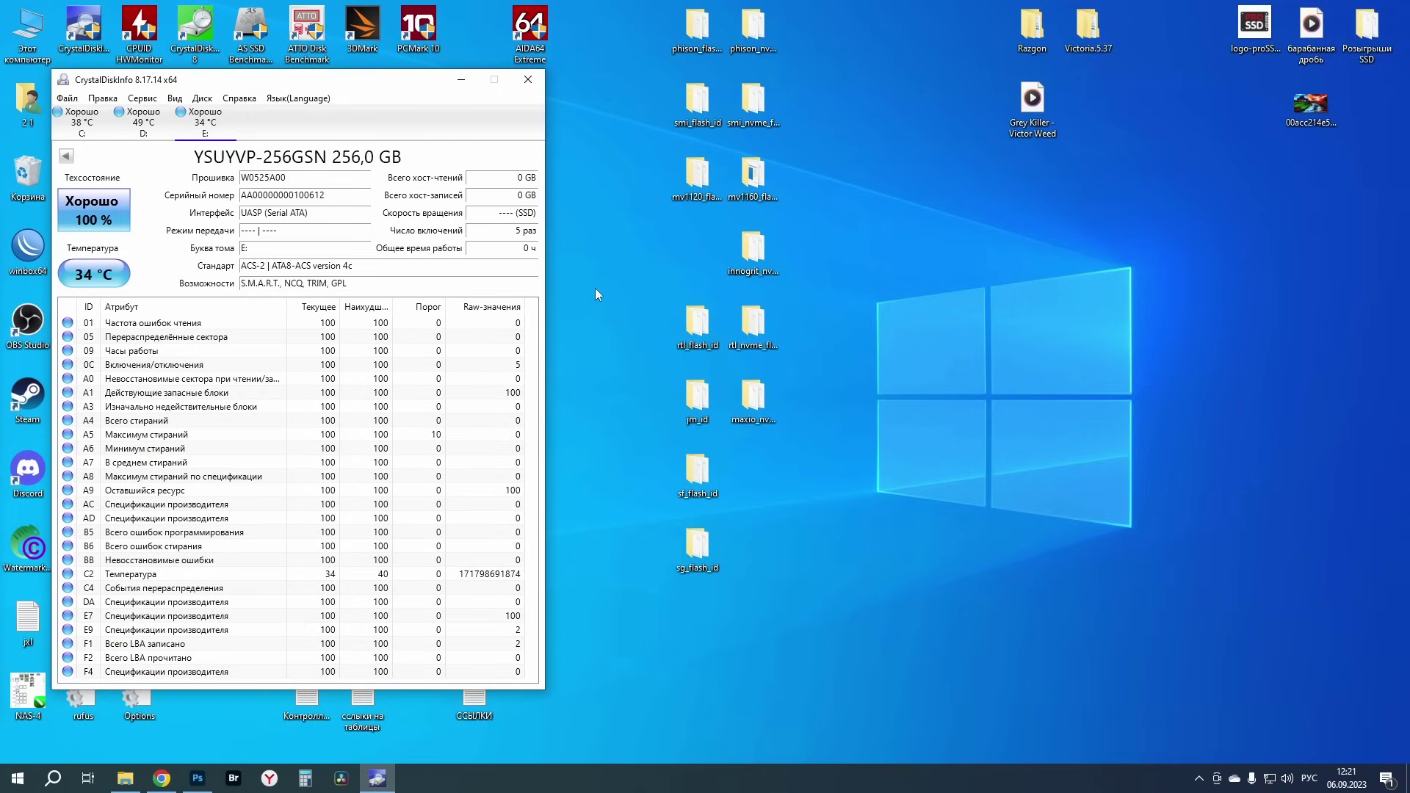
Open CPUID HWMonitor without updating to the newer version and look through its sensor list
double_click(140, 33)
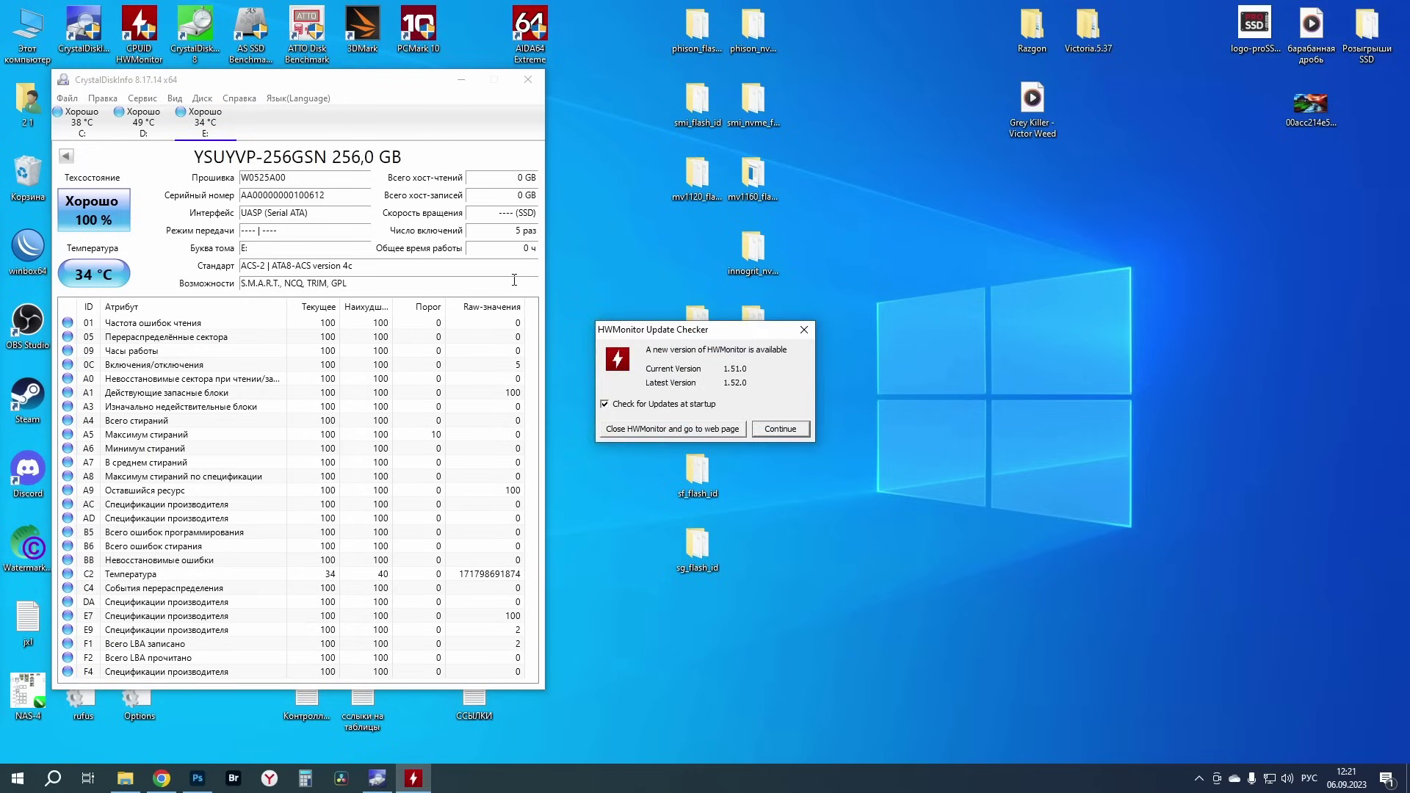
left_click(779, 430)
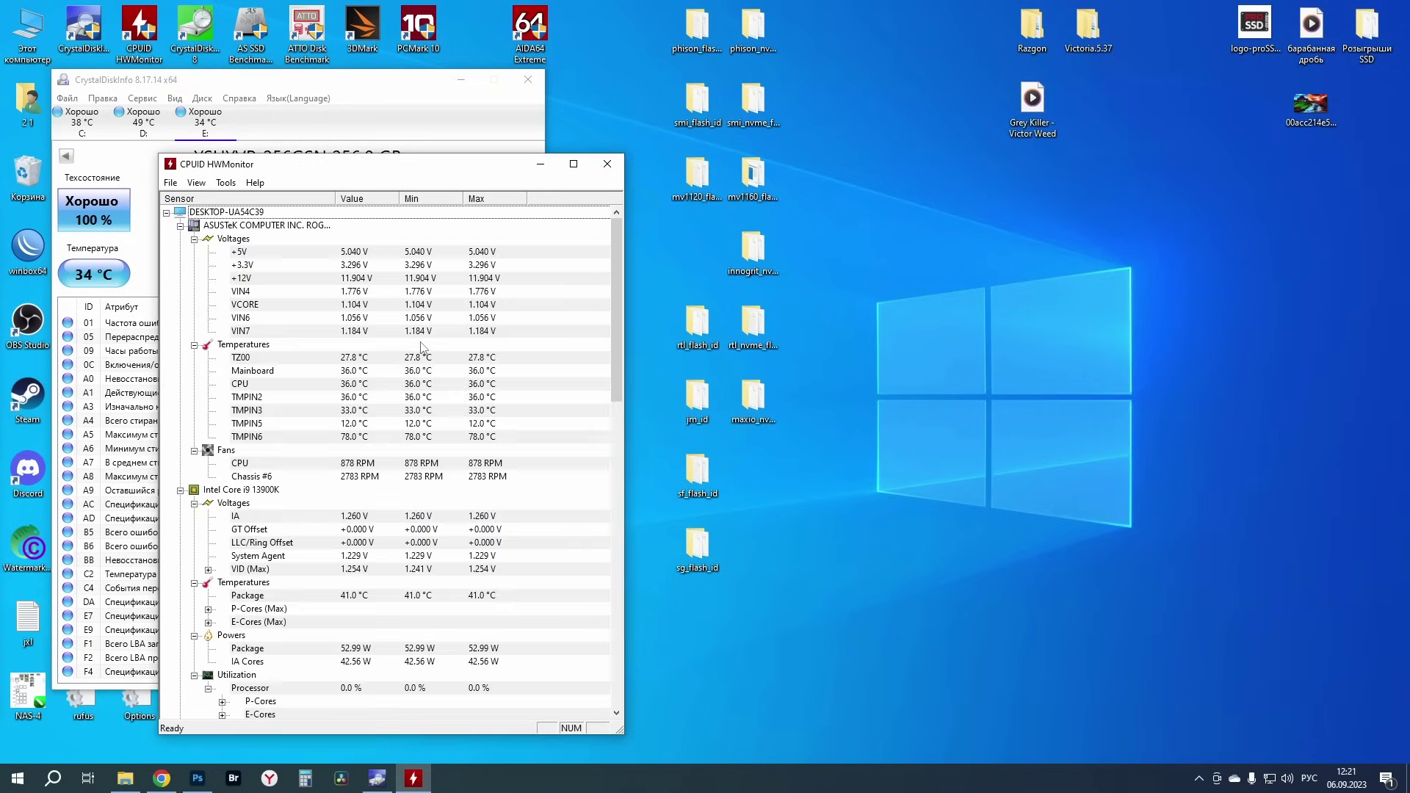
scroll(396, 352, "down", 10)
scroll(382, 360, "up", 5)
scroll(382, 360, "up", 5)
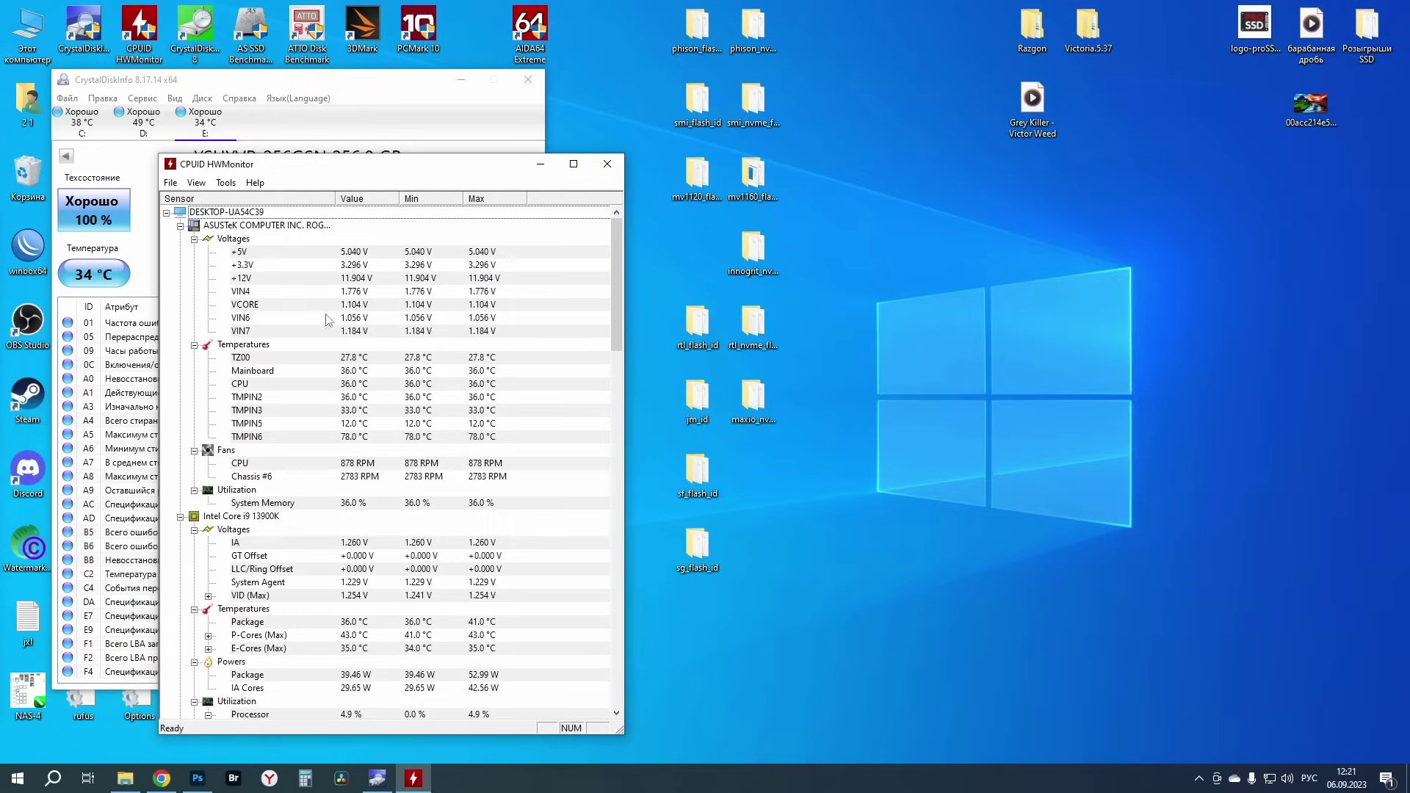
Collapse every HWMonitor device group except YSUYVP-256GSN and move the window over the lower part of CrystalDiskInfo
left_click(180, 226)
left_click(180, 238)
left_click(180, 252)
left_click(180, 265)
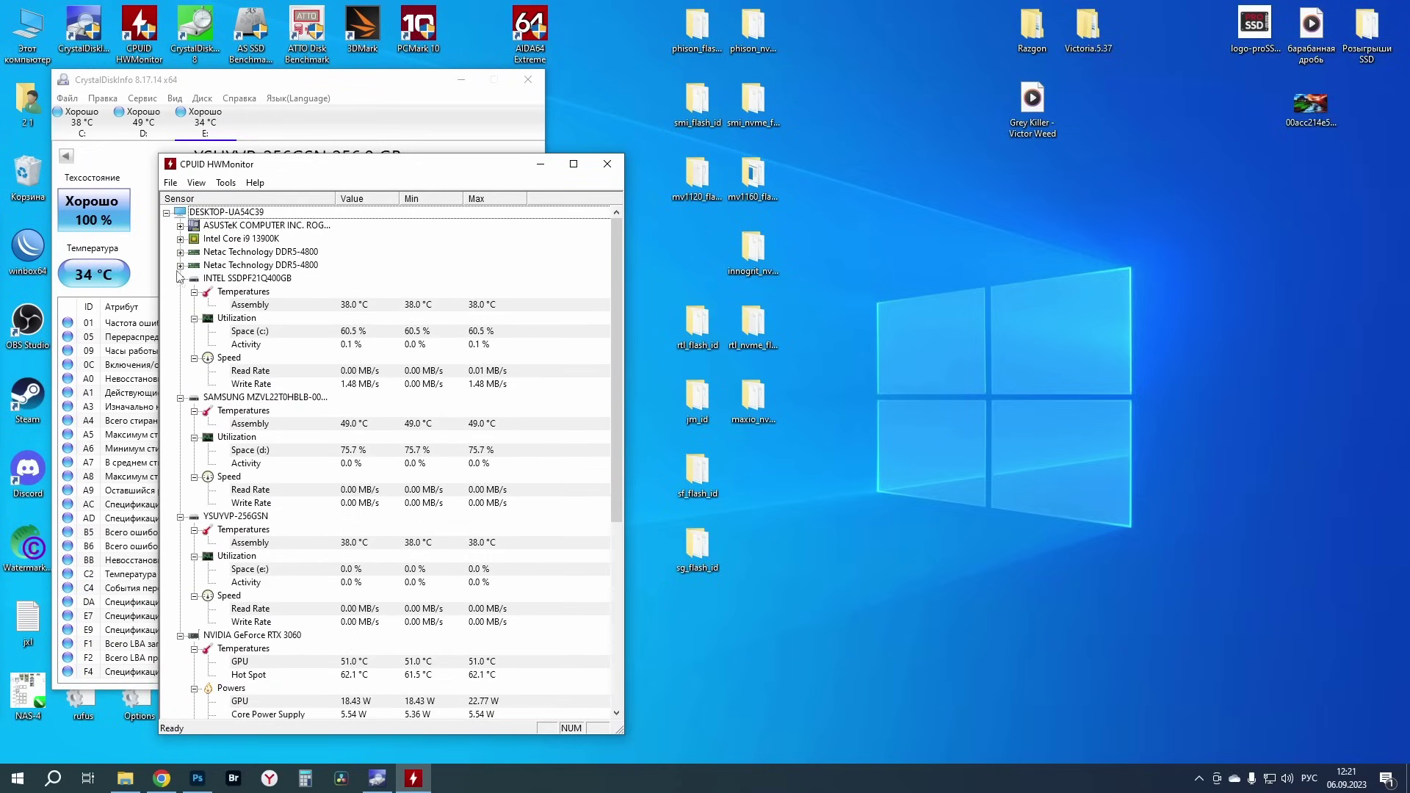
left_click(180, 278)
left_click(180, 291)
left_click(180, 423)
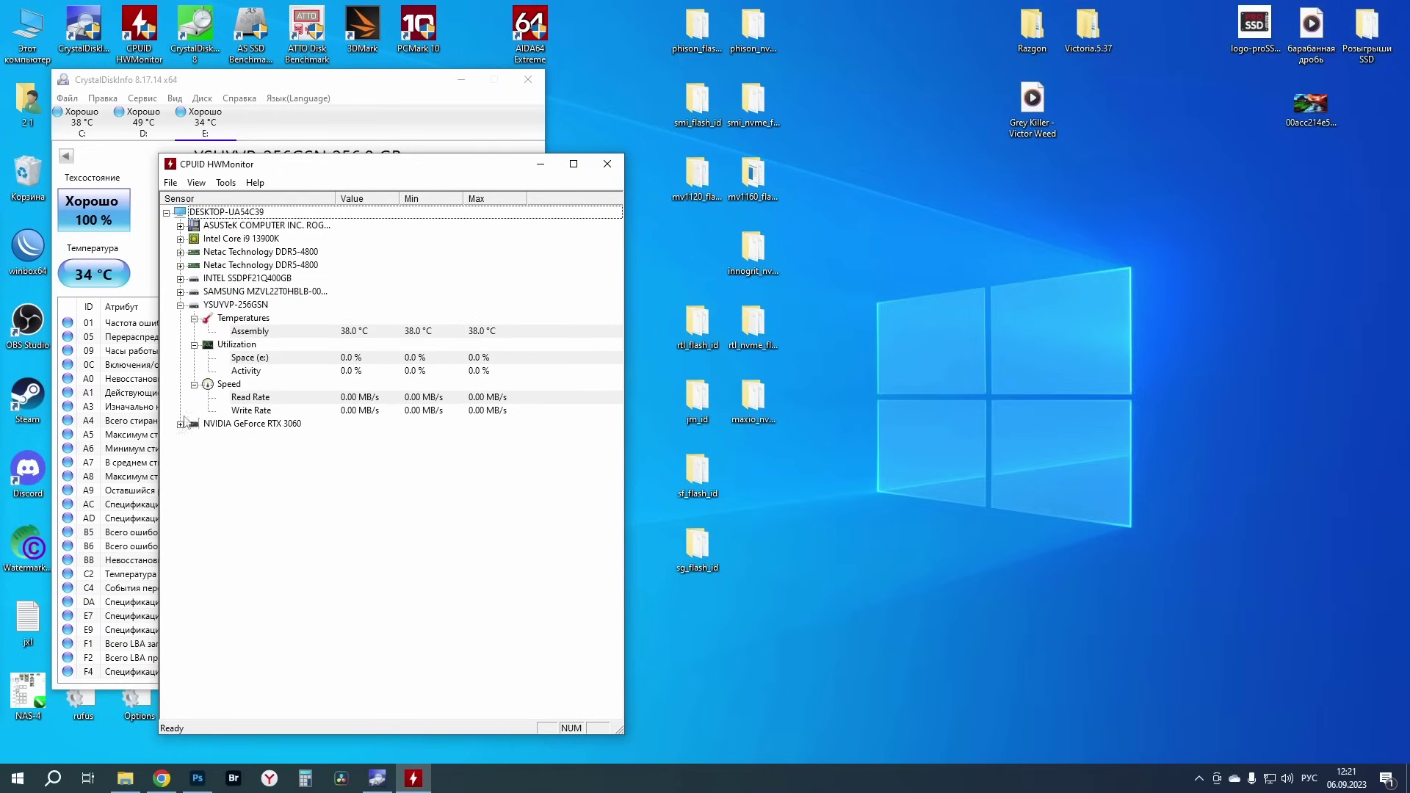
left_click_drag(390, 181, 297, 510)
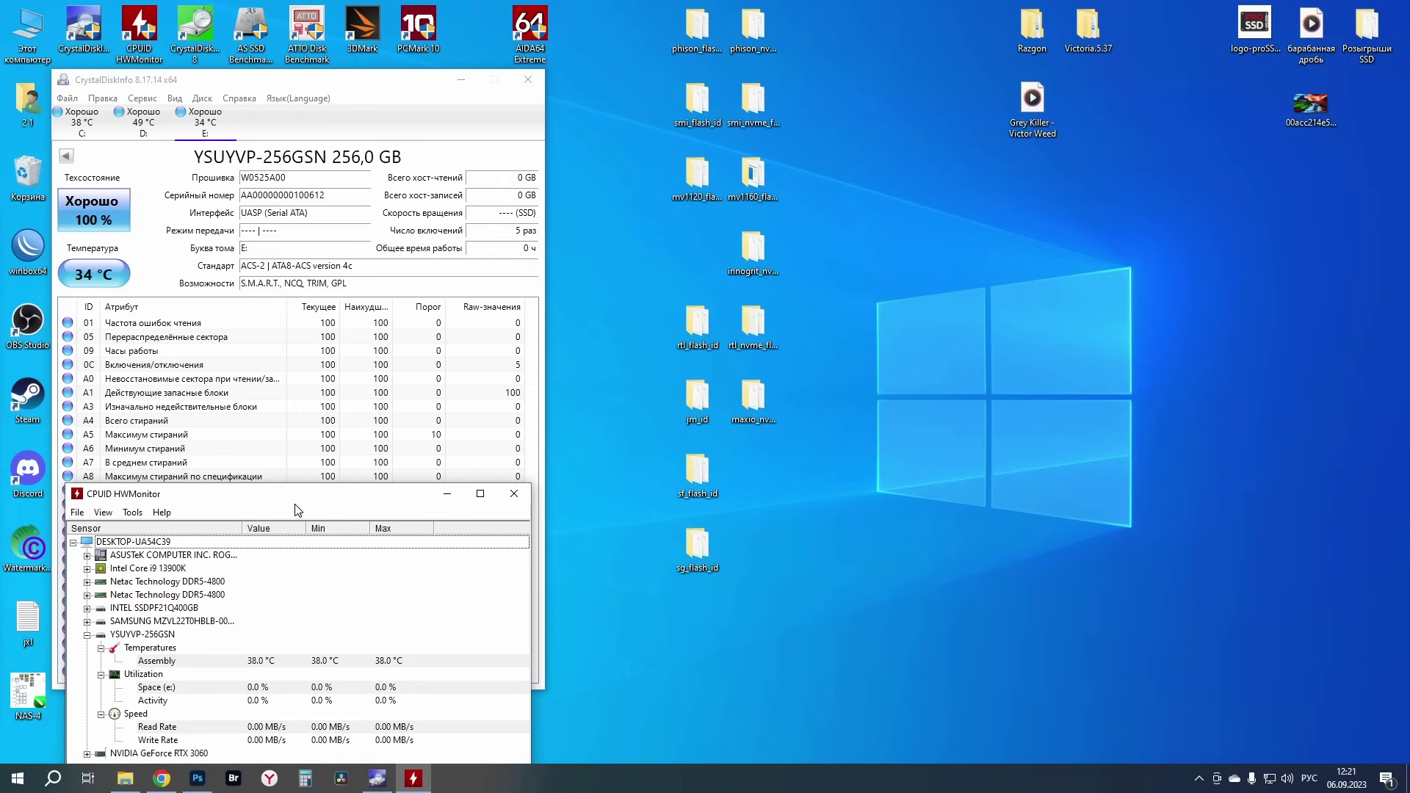
Open AIDA64 Extreme and examine the ATA device properties and supported features of YSUYVP-256GSN
double_click(530, 30)
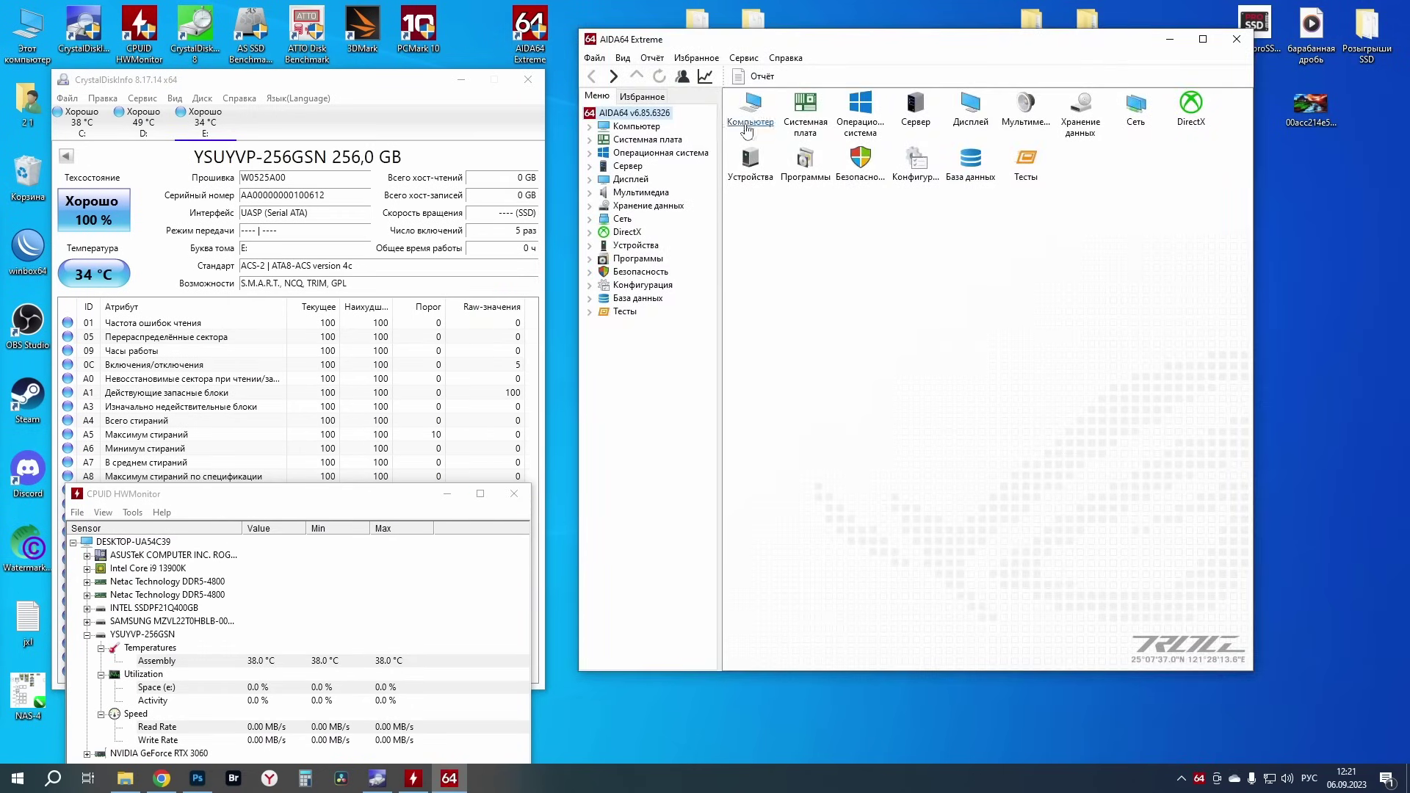
double_click(1080, 118)
double_click(1026, 119)
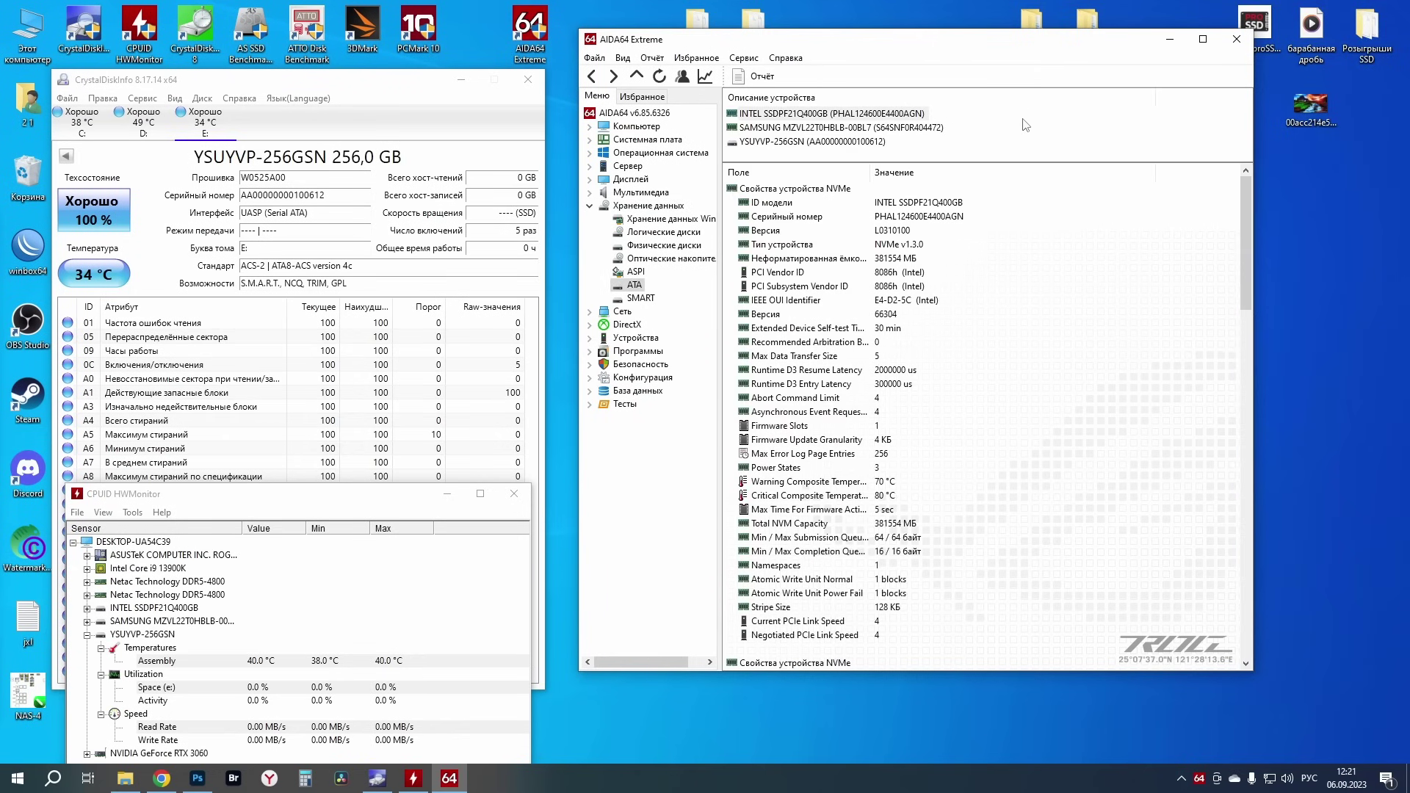
left_click(806, 144)
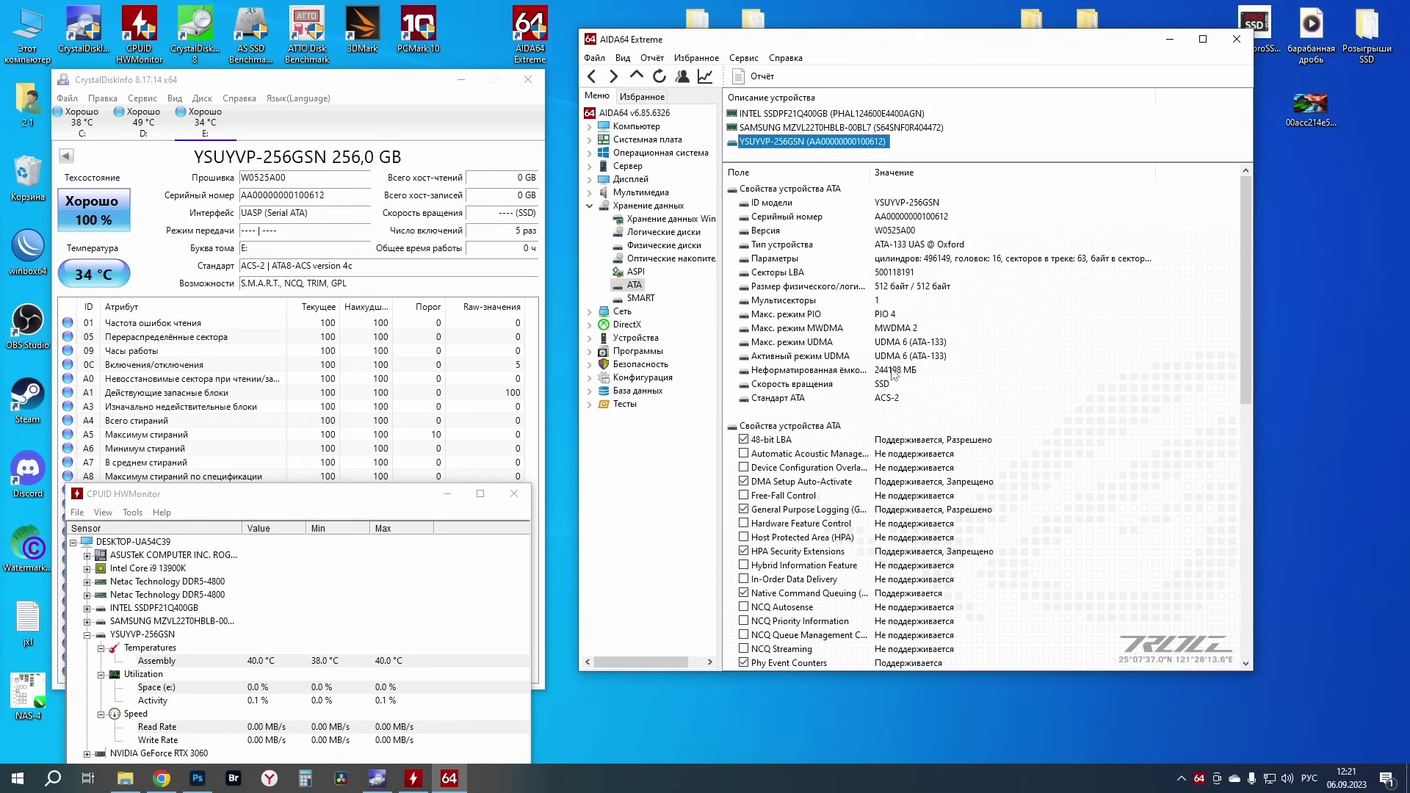
scroll(893, 378, "down", 13)
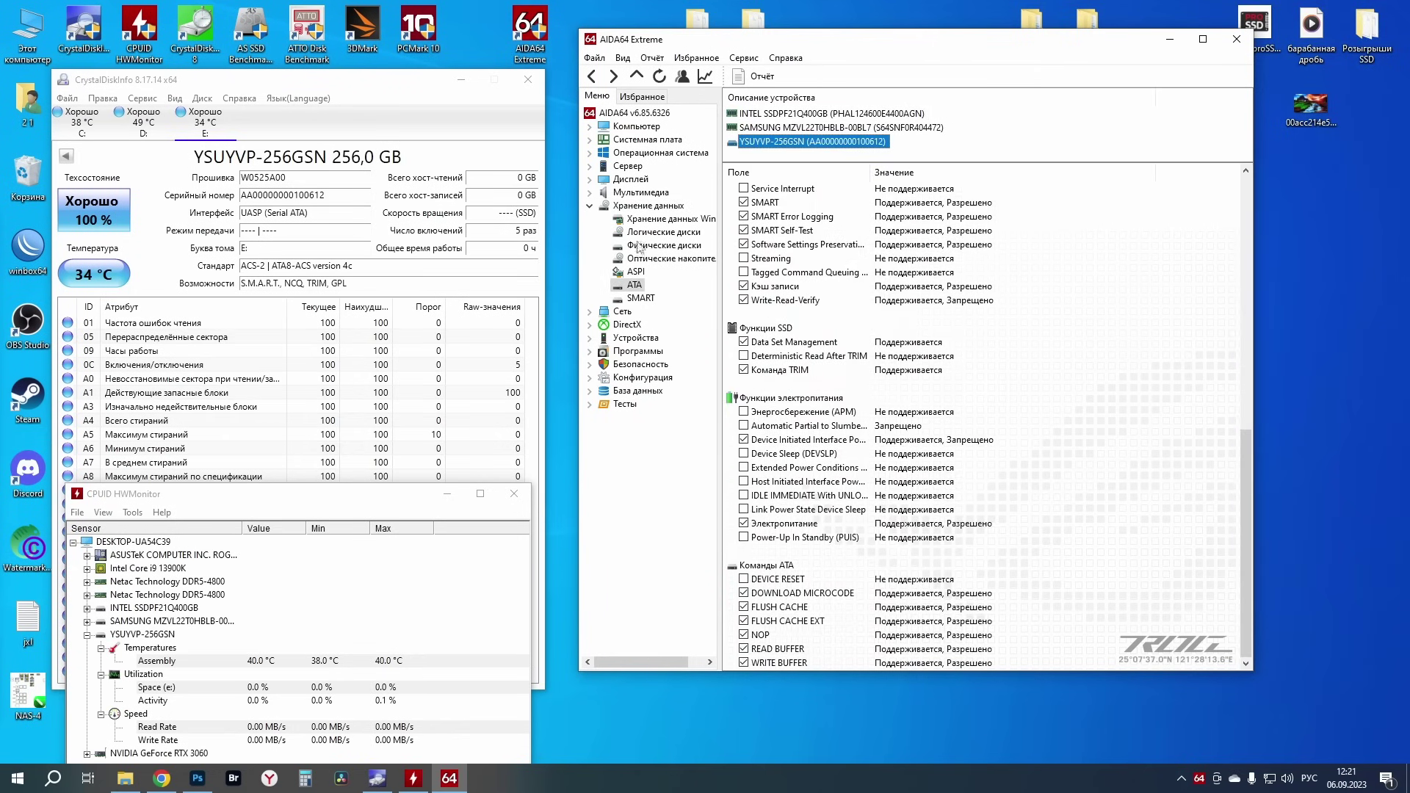
Show the computer's sensor readings in AIDA64 and find the temperature of YSUYVP-256GSN
left_click(589, 207)
left_click(650, 128)
double_click(1136, 111)
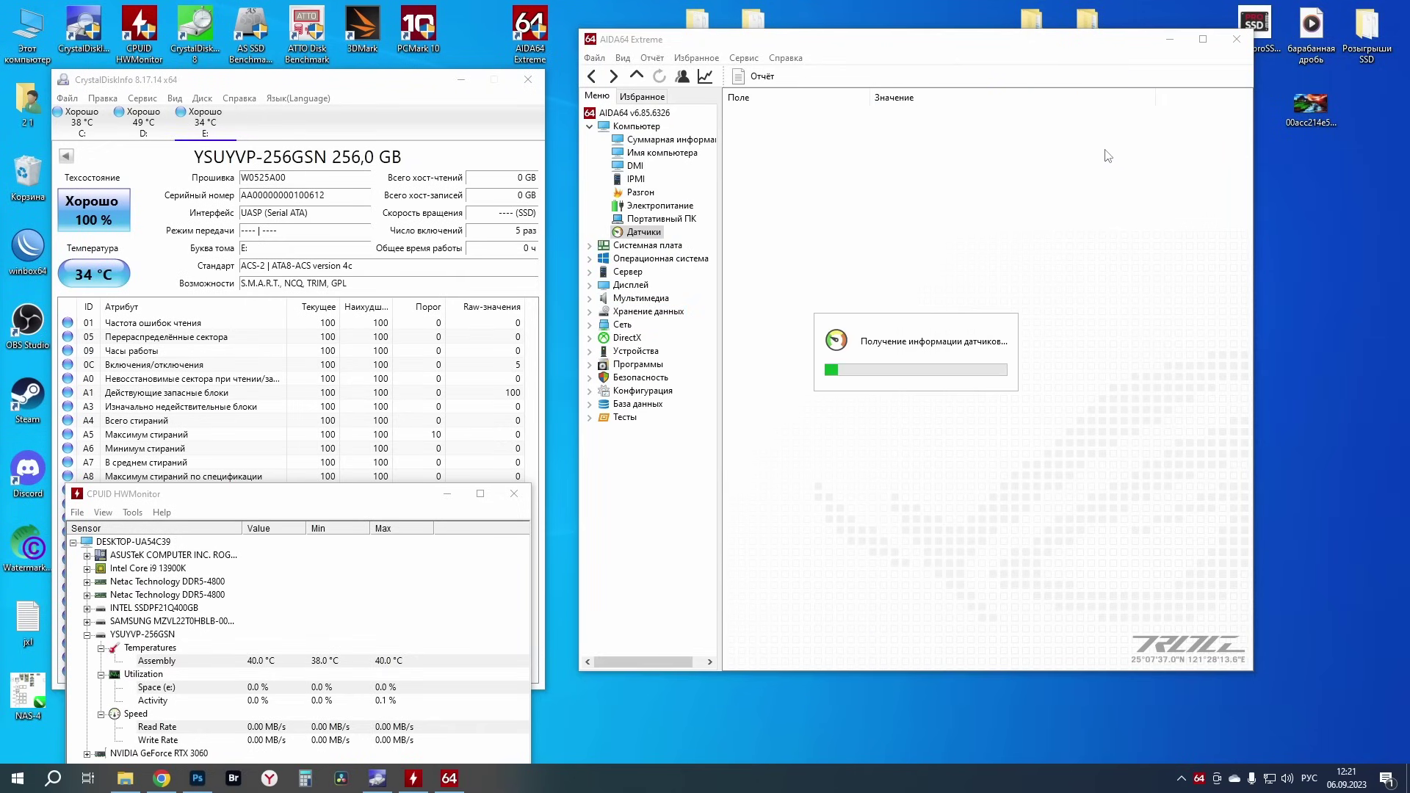
scroll(881, 294, "down", 10)
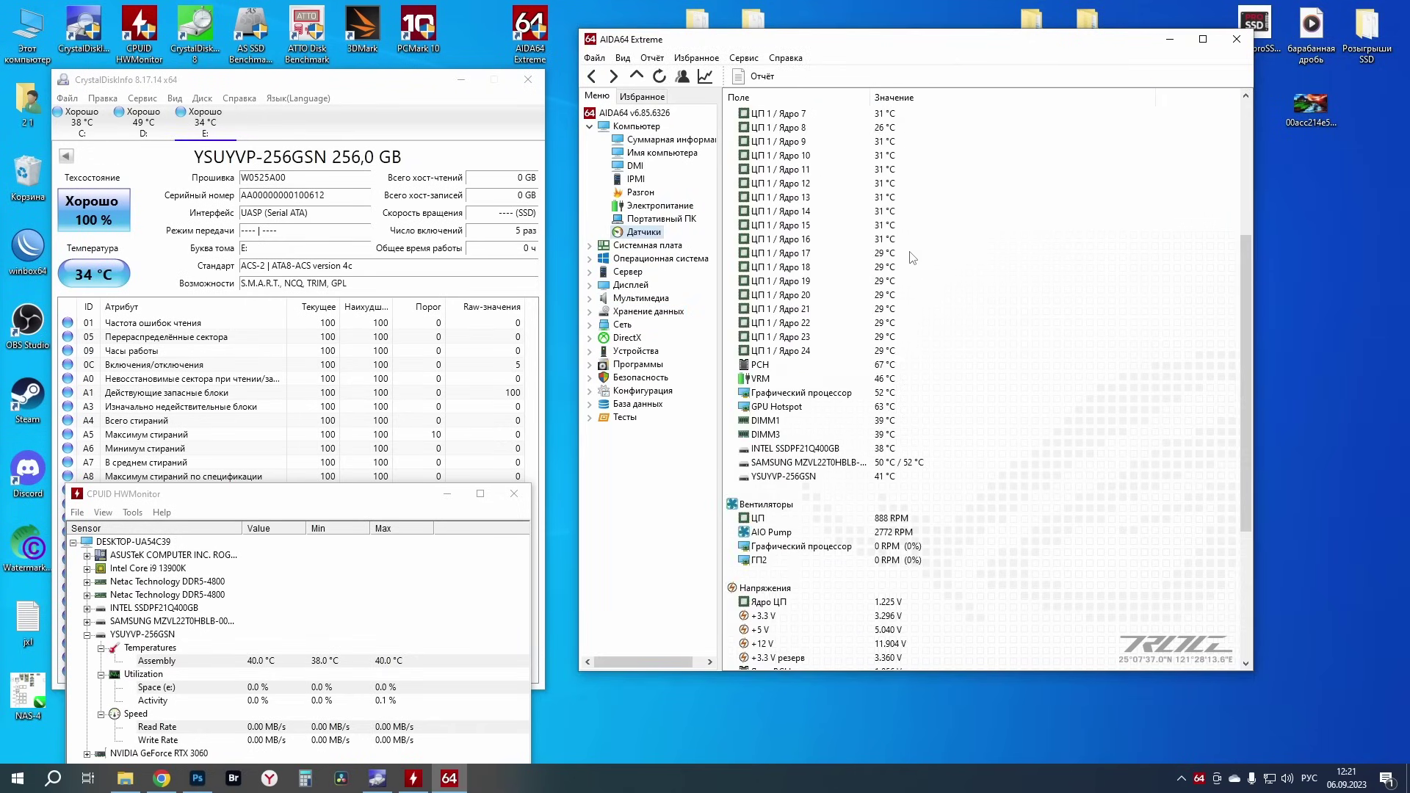
left_click(835, 240)
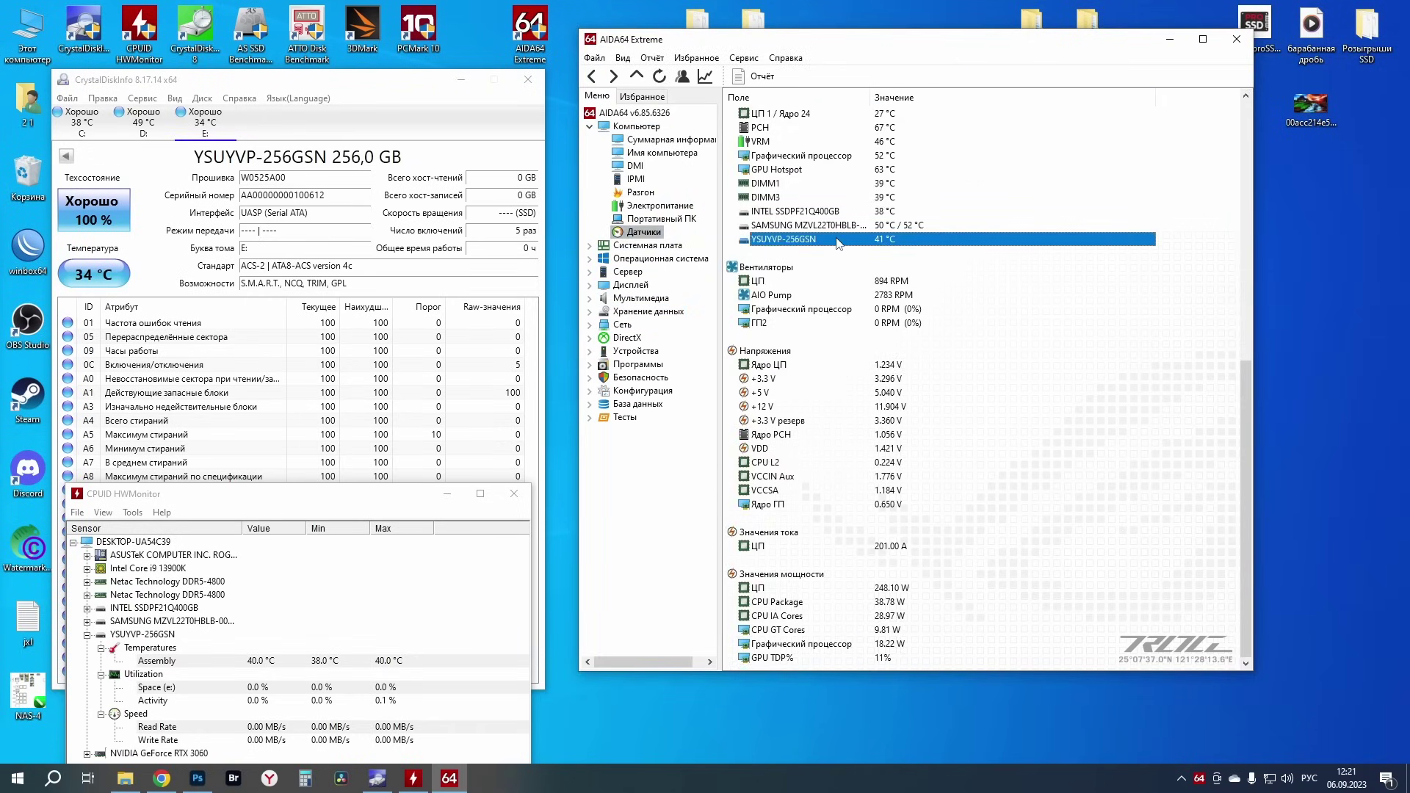
Open the AIDA64 Disk Benchmark and set it to Linear Write on Disk Drive #2 [smi] (238.5 GB)
left_click(743, 58)
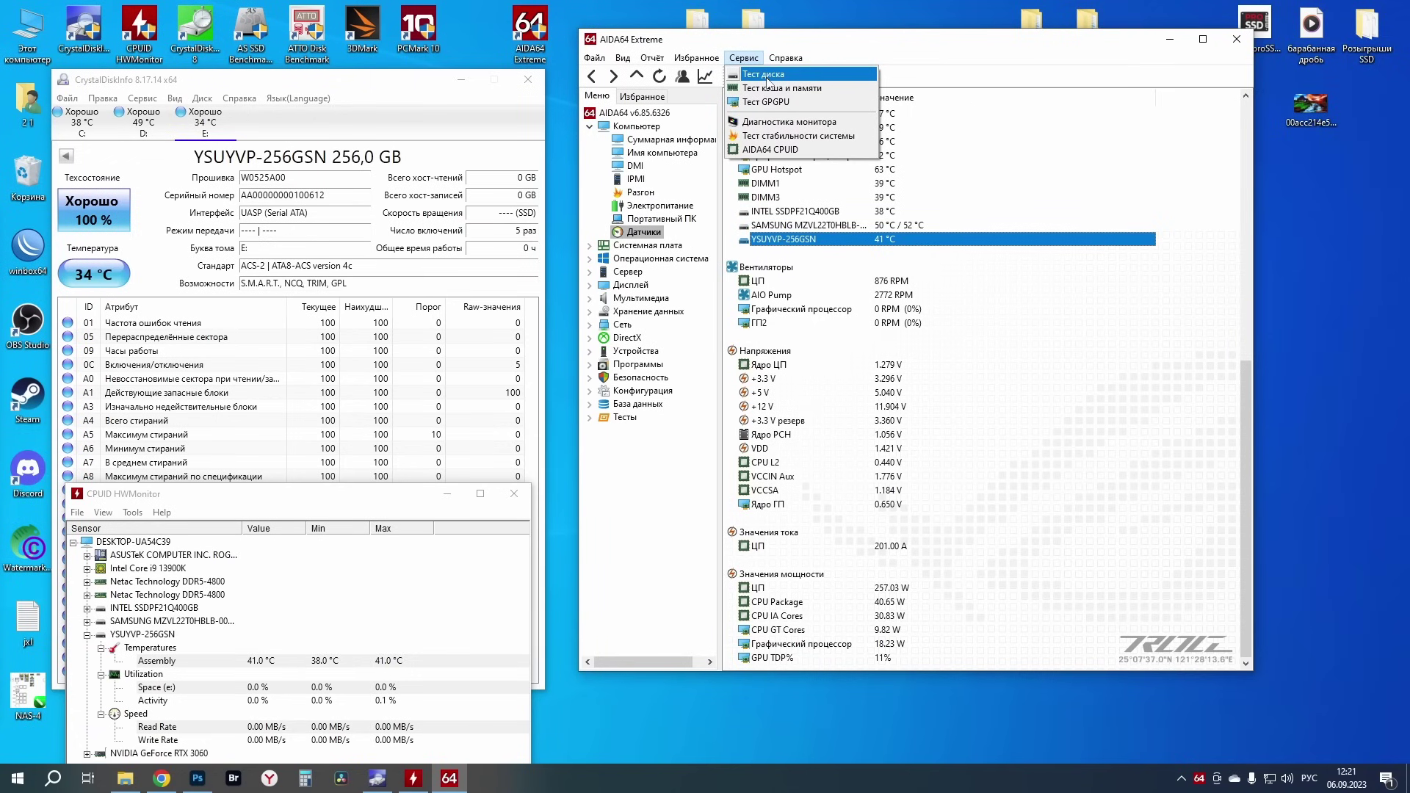
left_click(767, 81)
left_click_drag(993, 220, 1018, 335)
left_click(703, 671)
left_click(657, 612)
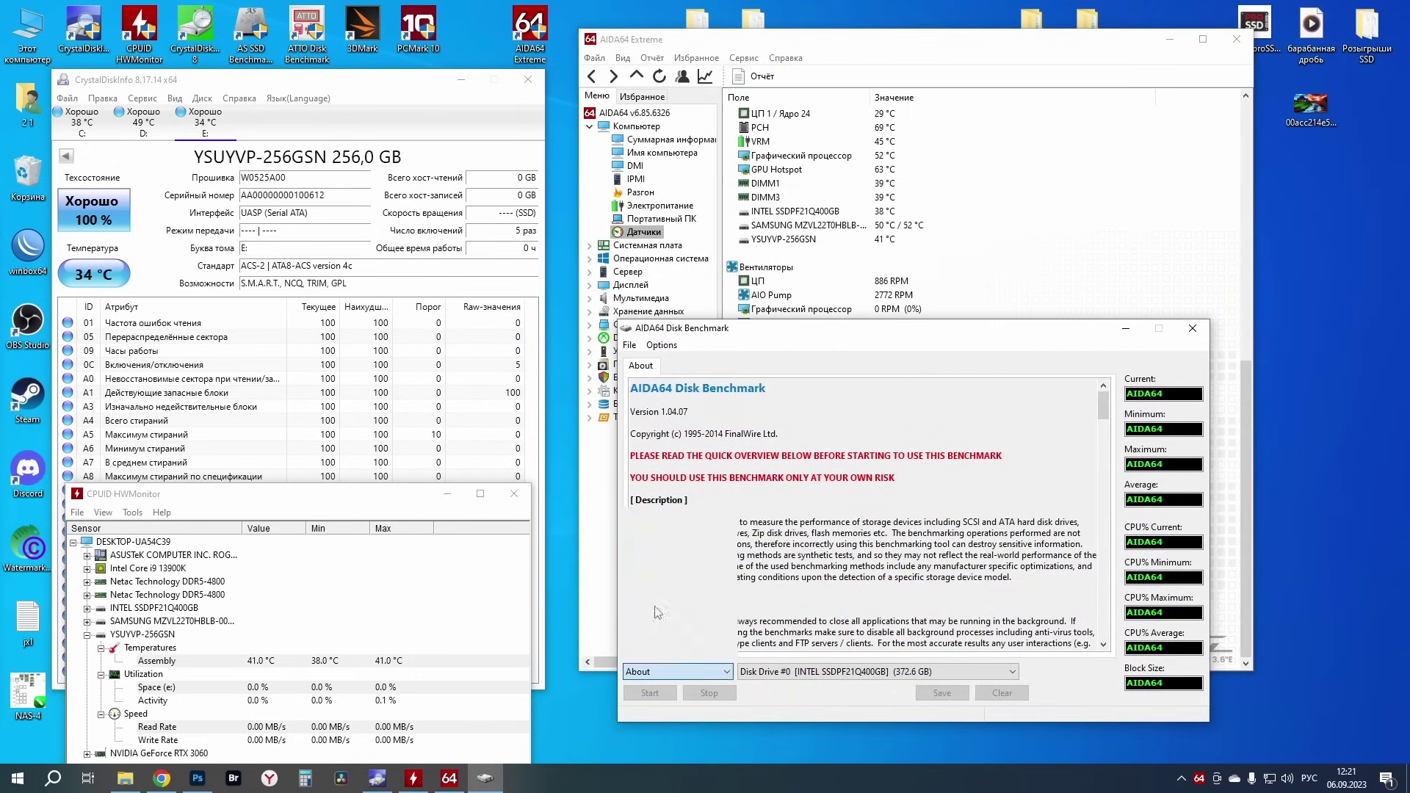
left_click(808, 679)
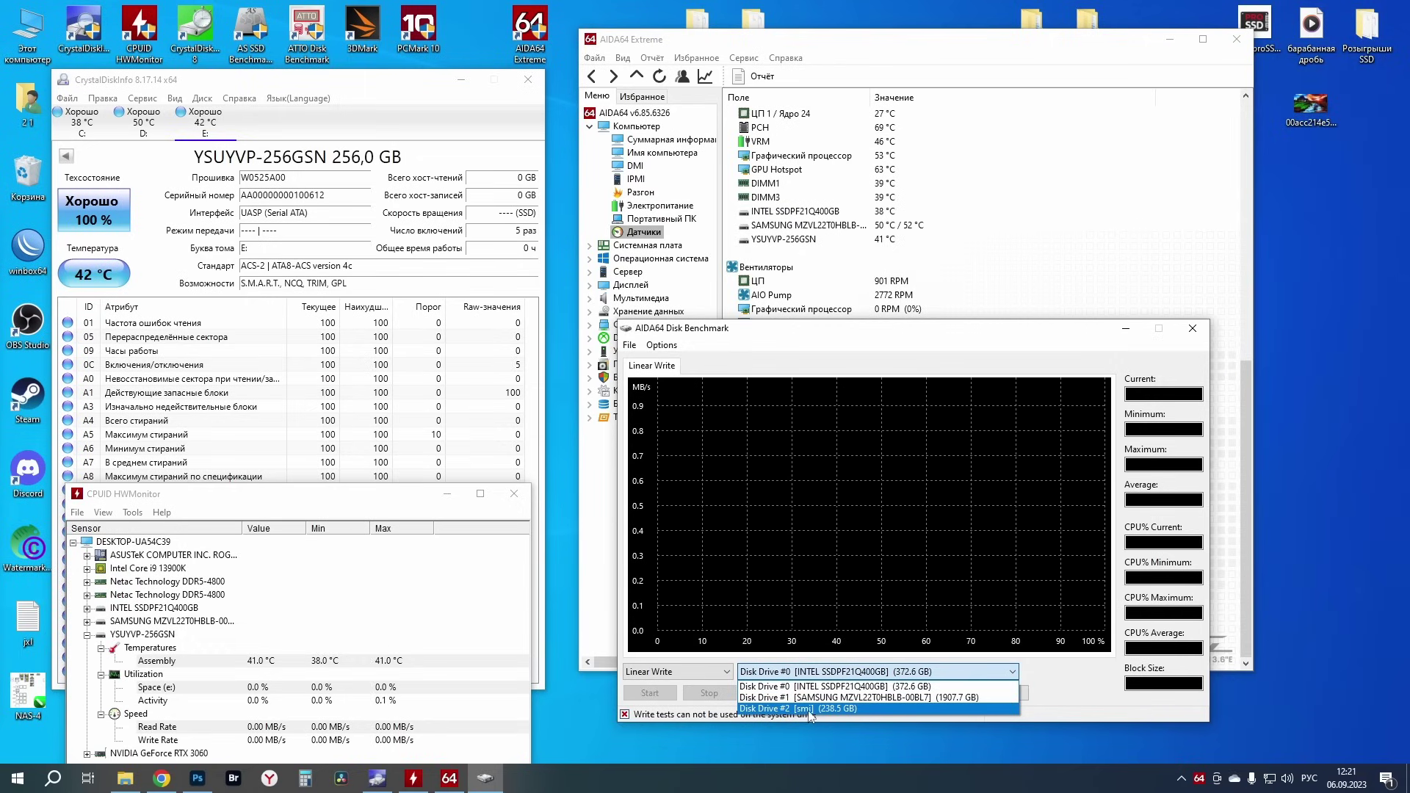
left_click(817, 709)
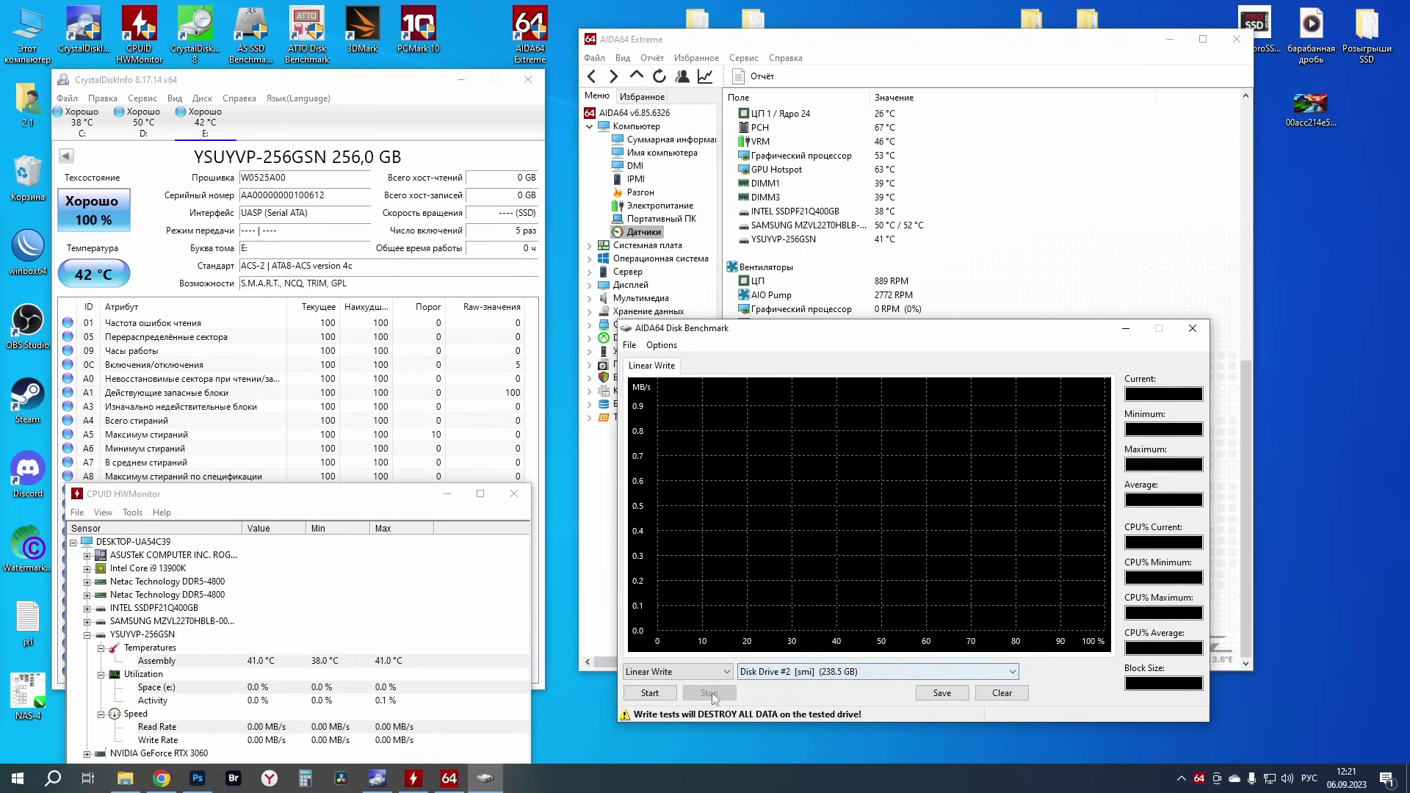
Start the linear write test and confirm destroying all data on Disk Drive #2
left_click(650, 693)
left_click(734, 440)
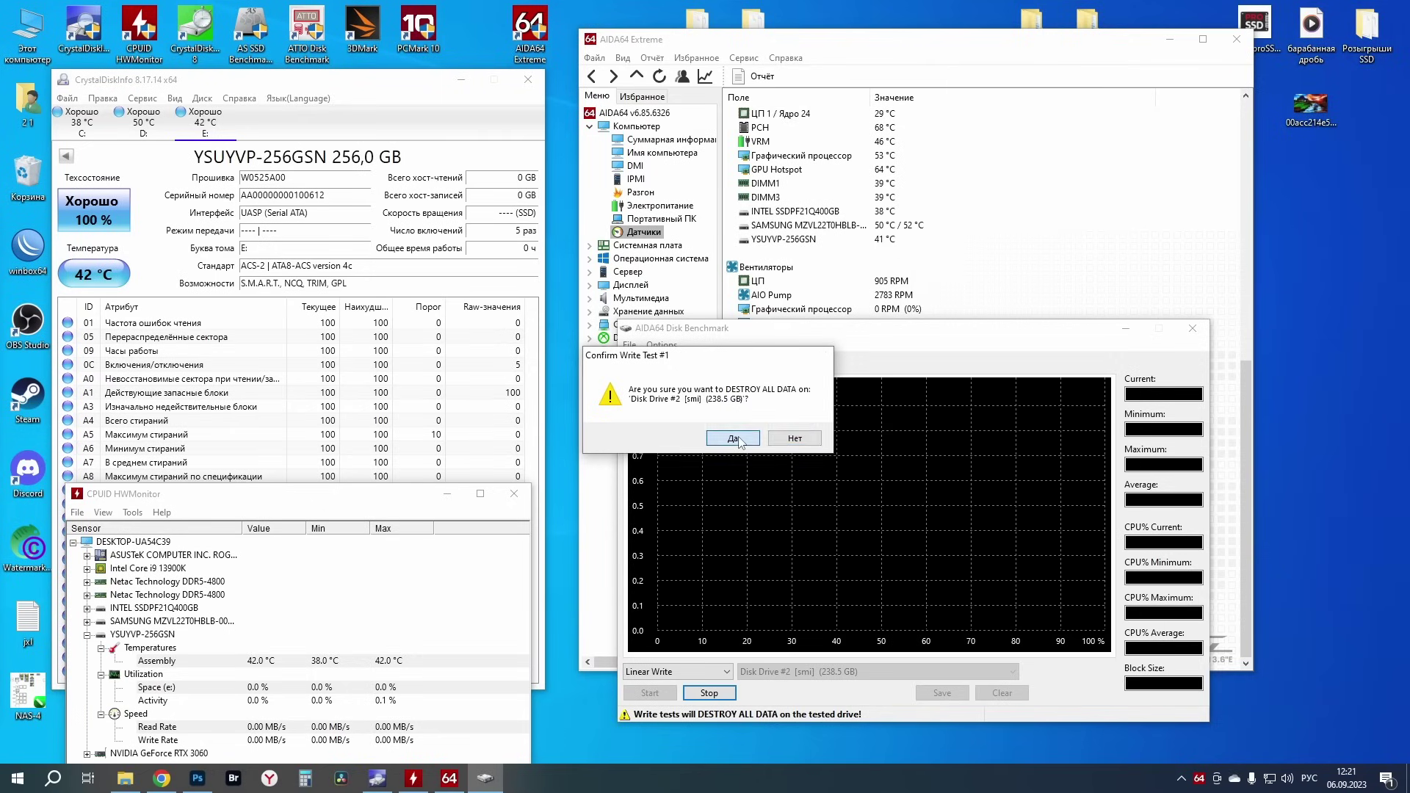
left_click(736, 441)
left_click(735, 439)
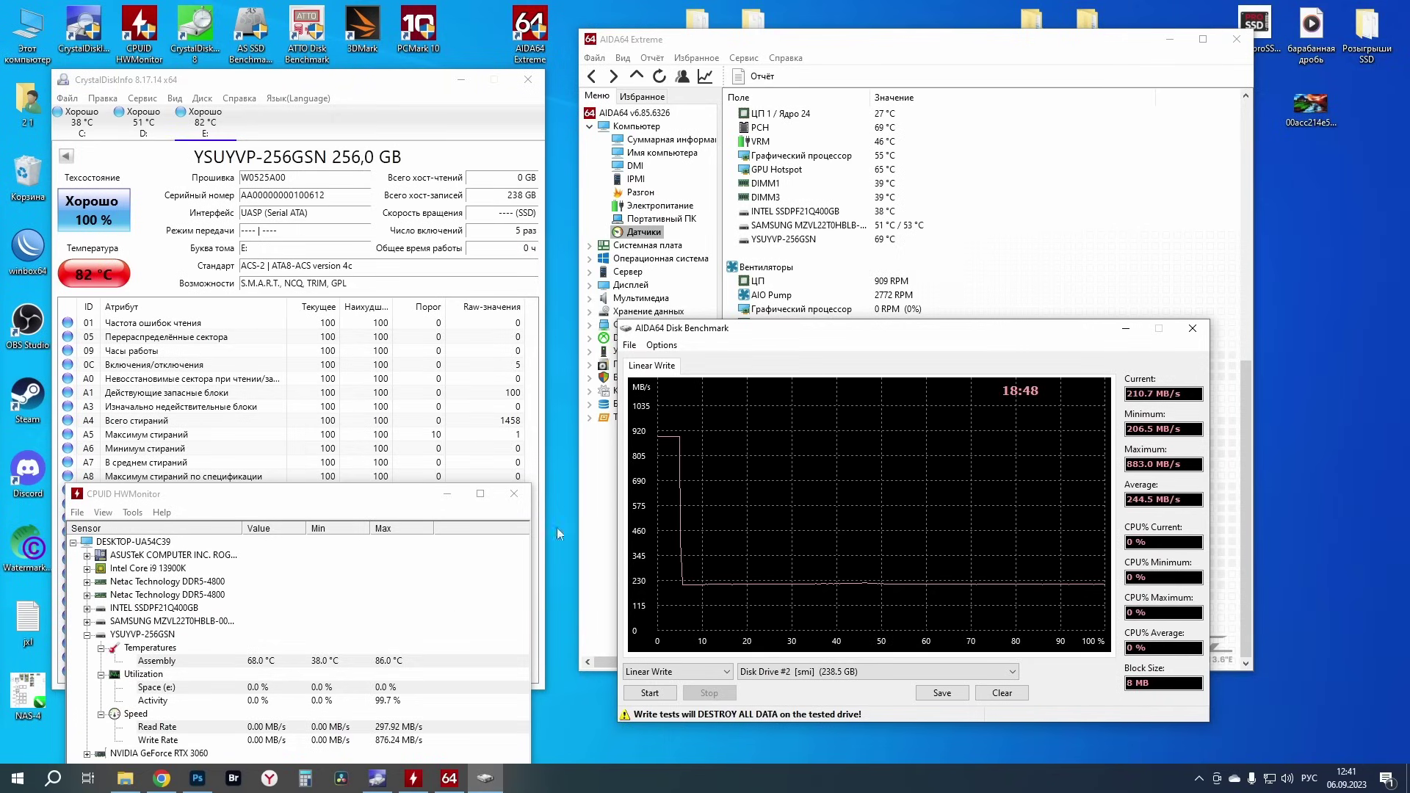
Minimize the benchmark and AIDA64 windows, open Disk Management and initialize Disk 2 with the GPT partition style
left_click(1126, 328)
left_click(1170, 39)
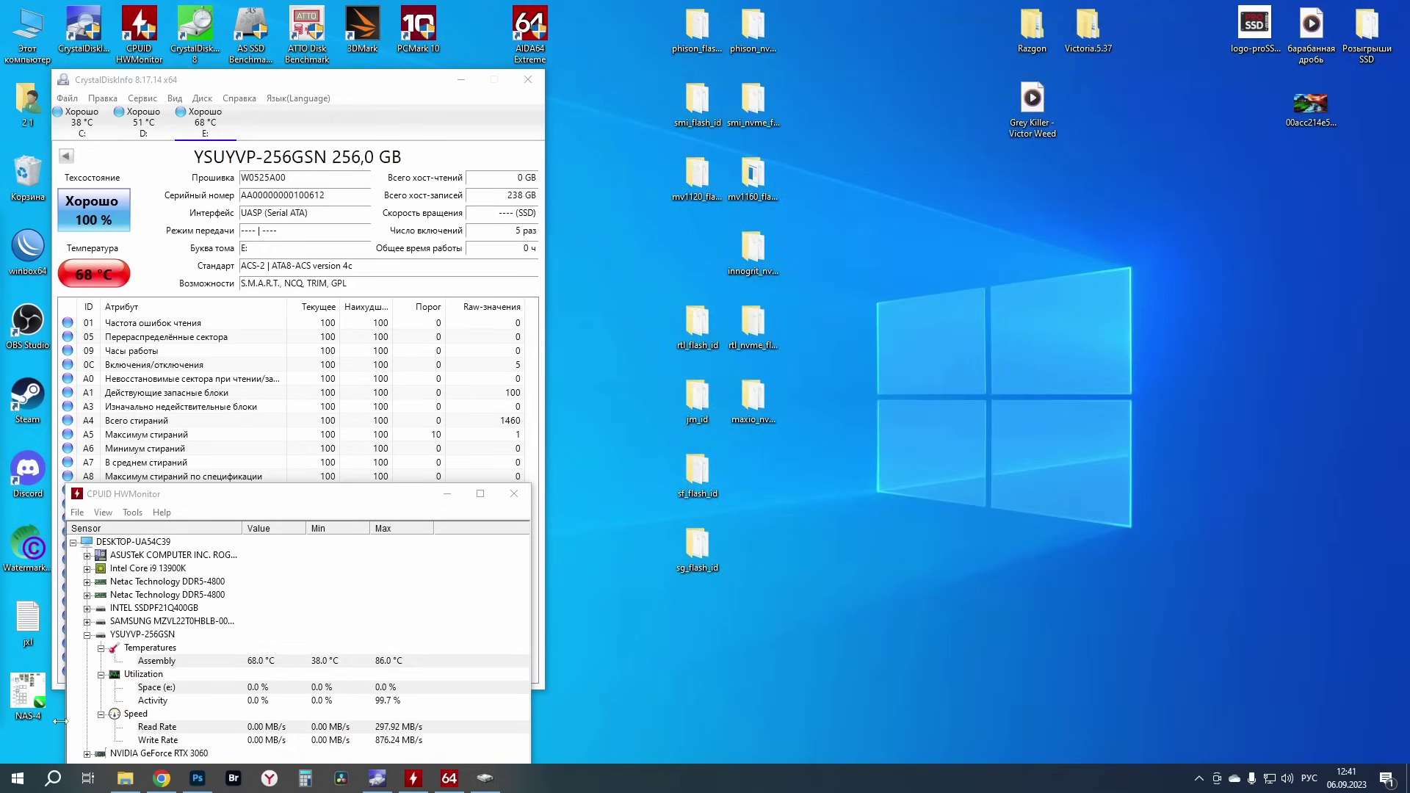
right_click(18, 777)
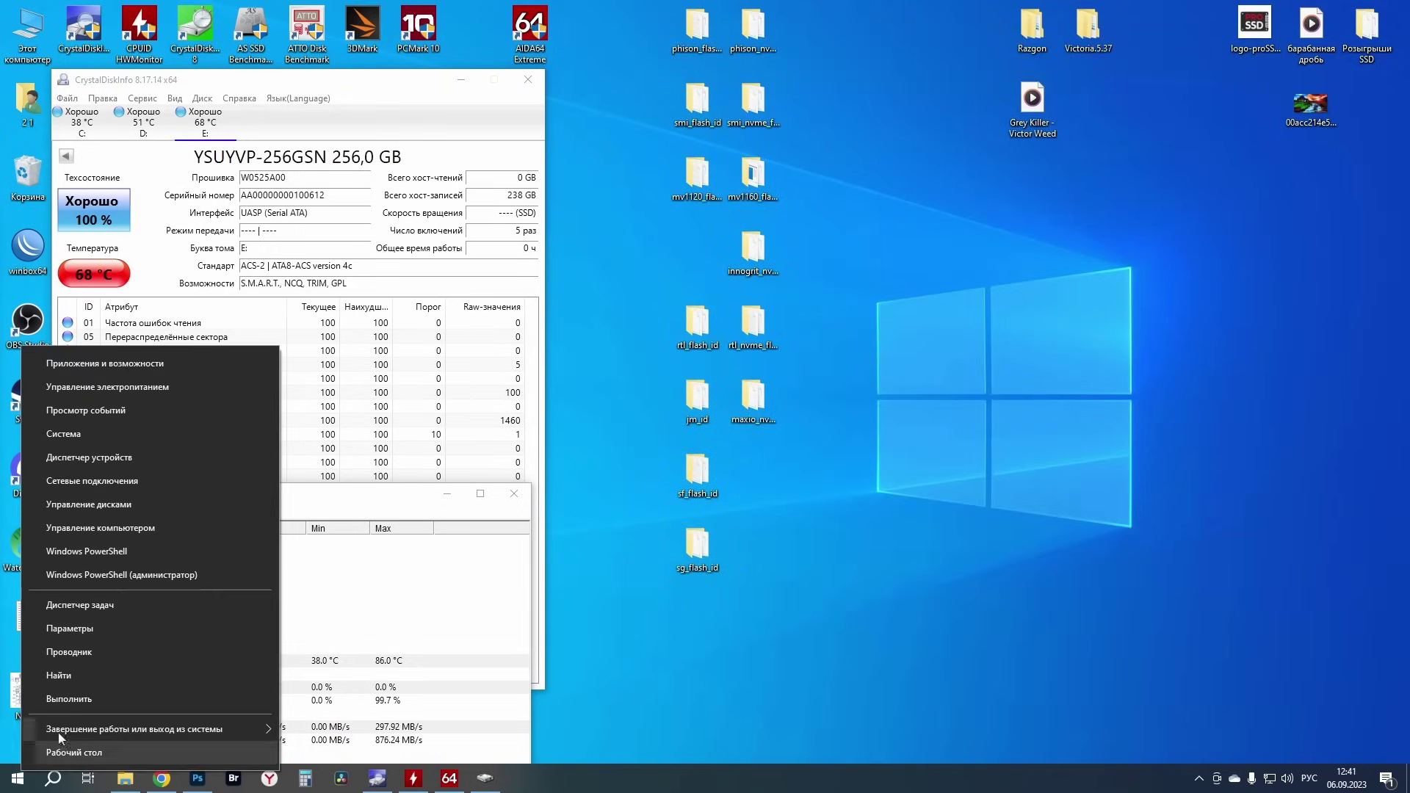
left_click(95, 505)
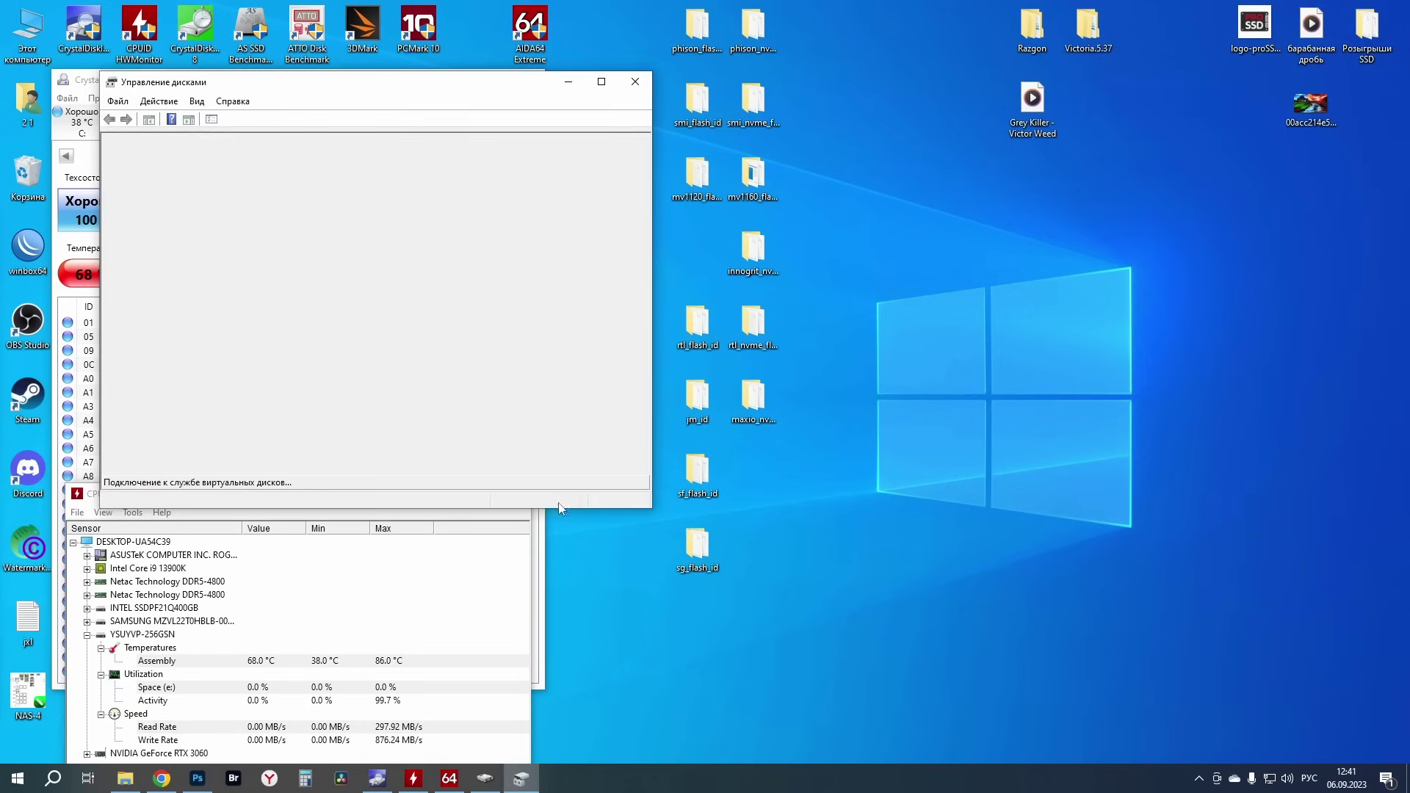
left_click(417, 394)
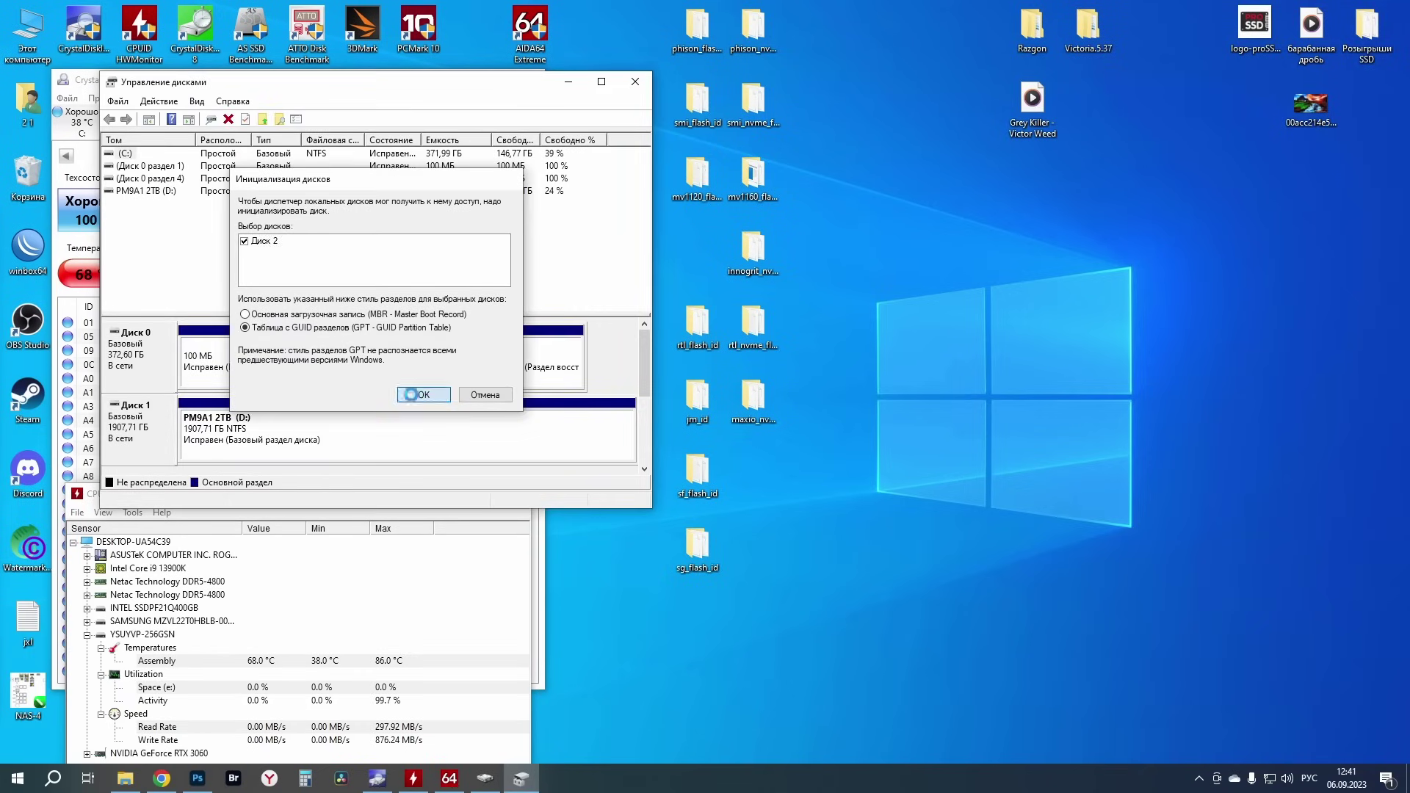
Create a simple volume in Disk 2's unallocated space, quick-formatted as NTFS with default cluster size and the label Новый том
scroll(630, 361, "down", 3)
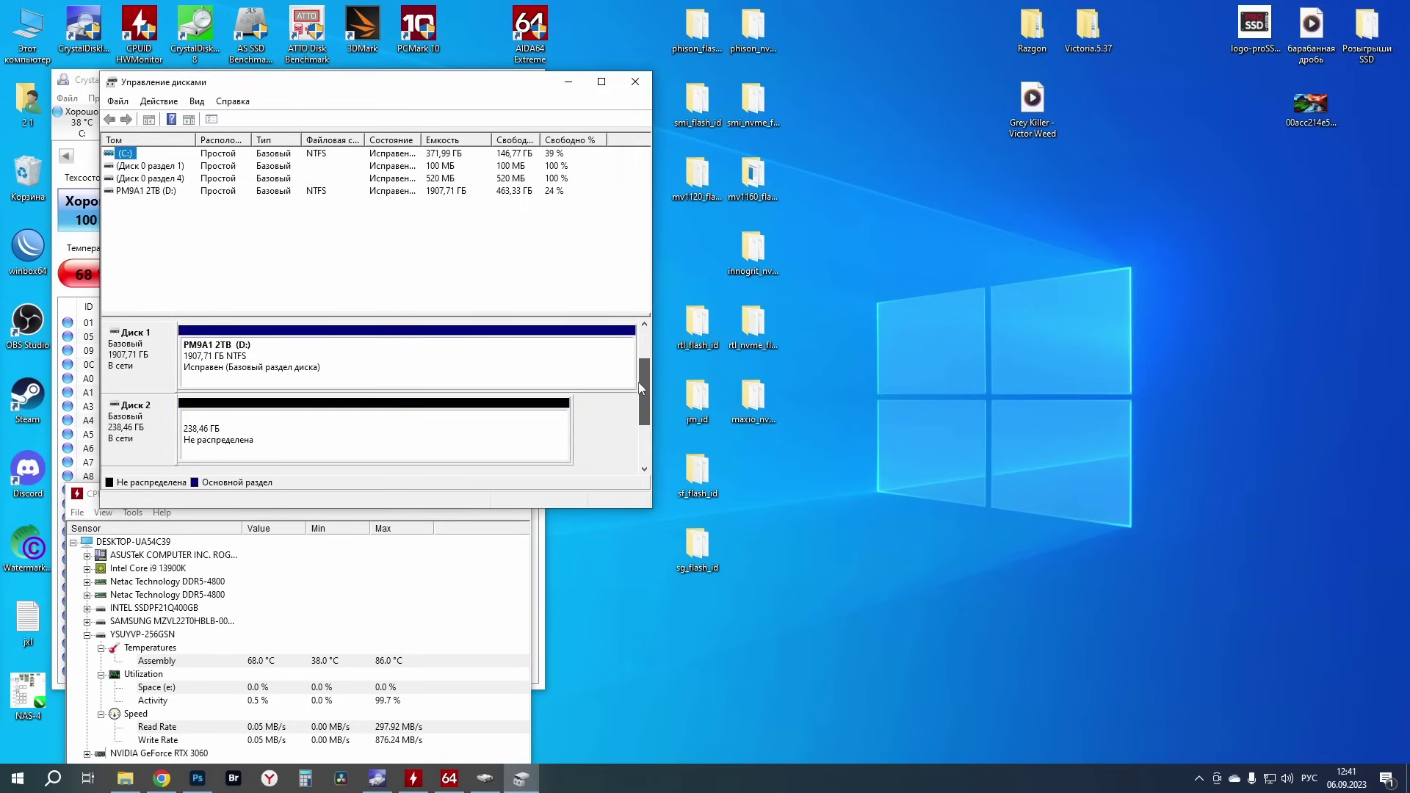
right_click(481, 411)
left_click(488, 419)
left_click(386, 416)
left_click(389, 417)
left_click(395, 418)
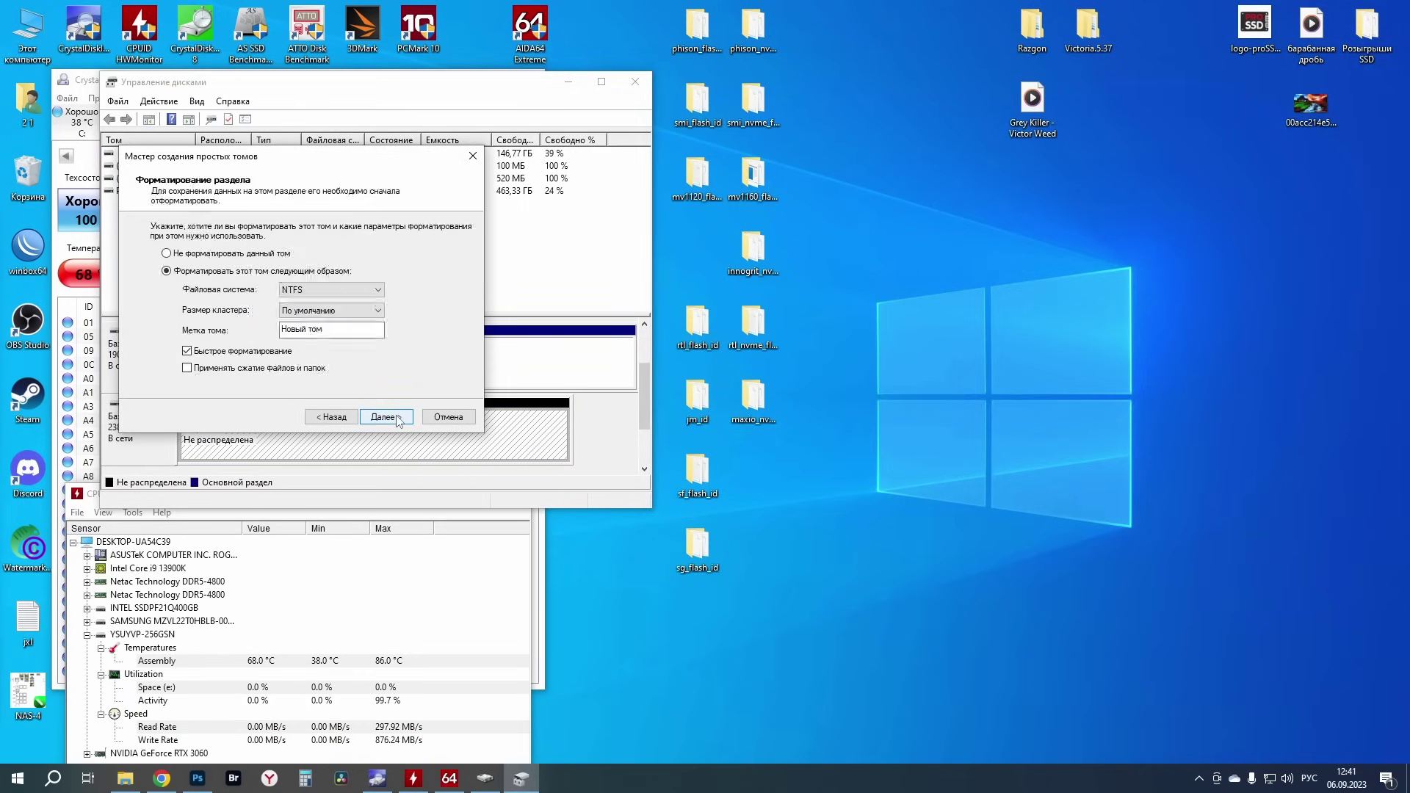
left_click(397, 419)
left_click(396, 418)
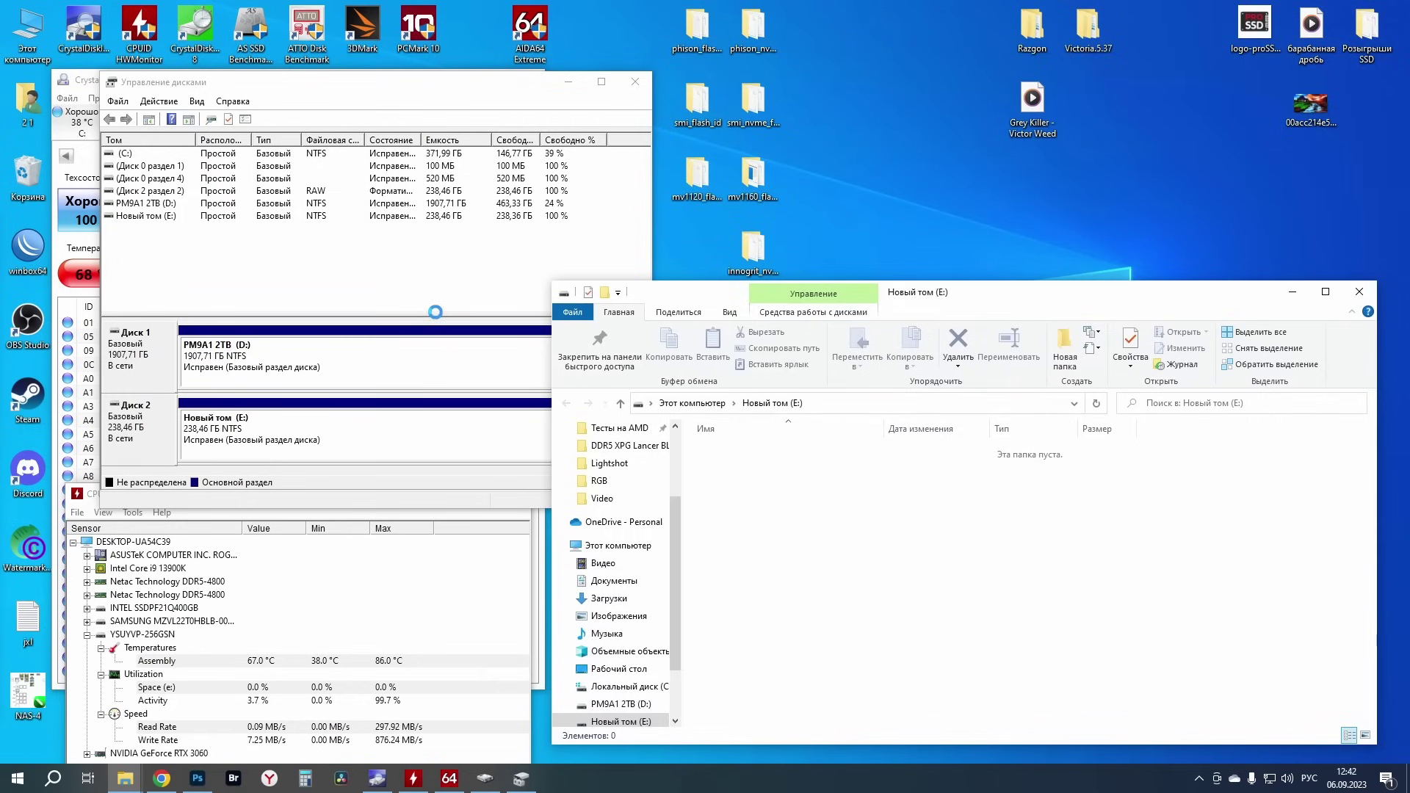
Open drive optimization from the new E: volume's properties and optimize Новый том (E:)
right_click(873, 529)
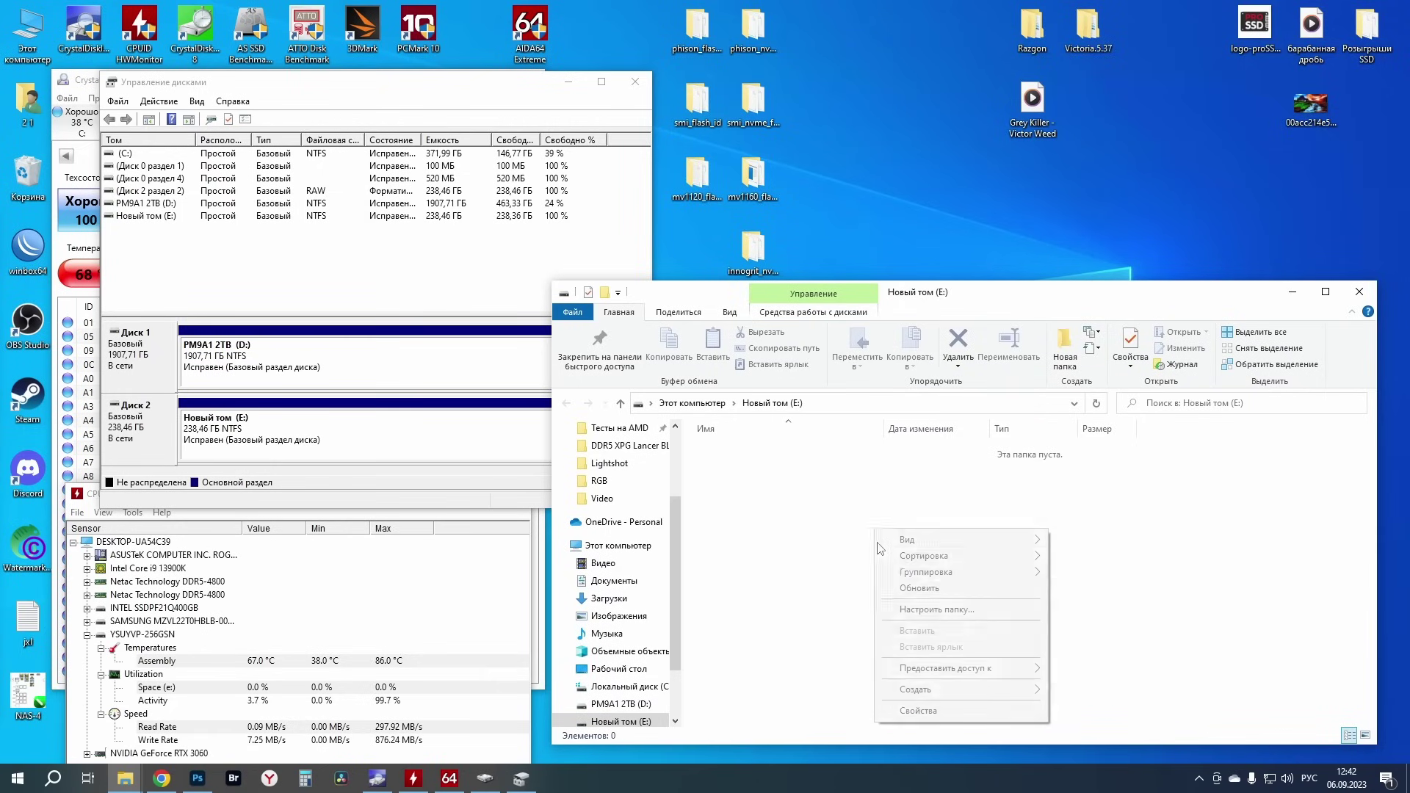
left_click(918, 711)
left_click(629, 439)
left_click(690, 578)
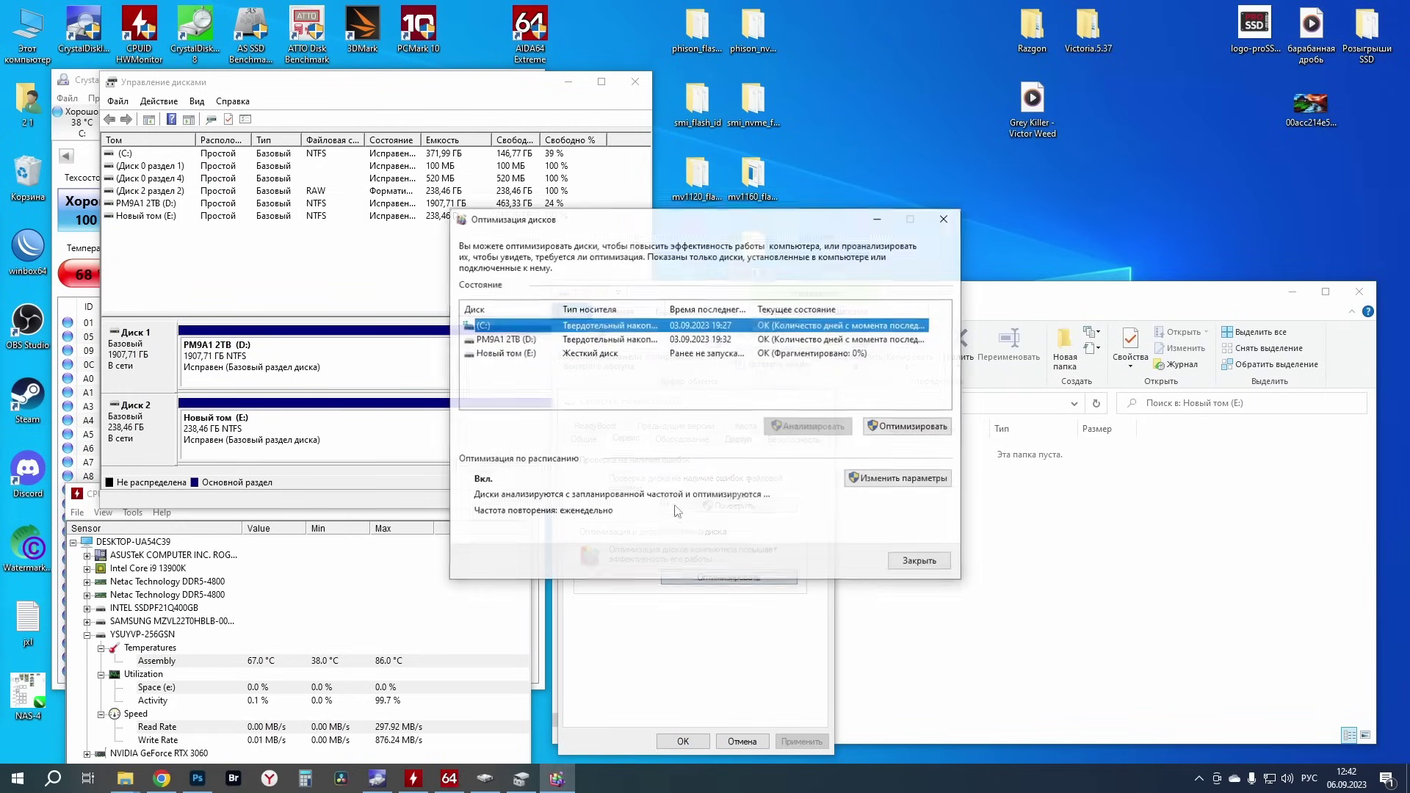
left_click(540, 354)
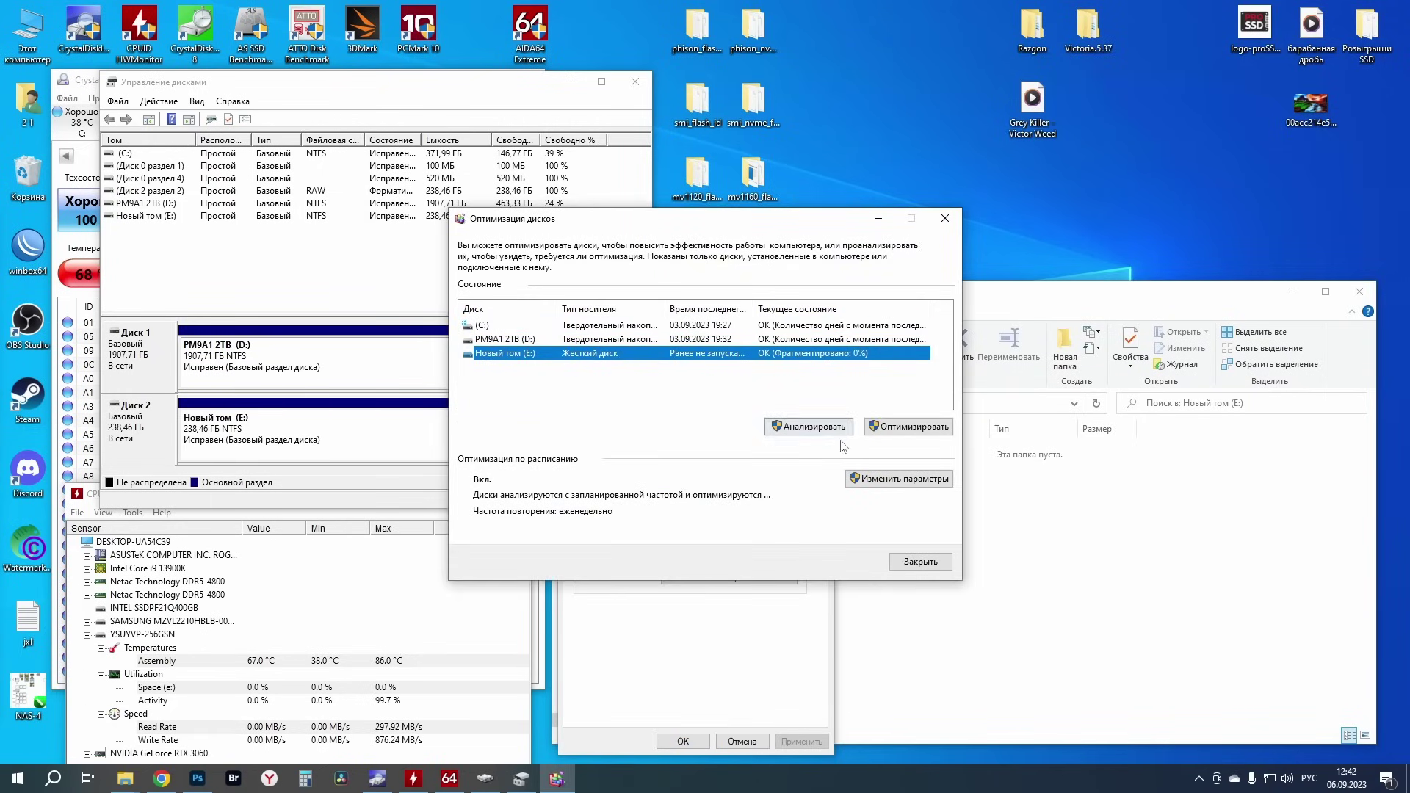
left_click(907, 426)
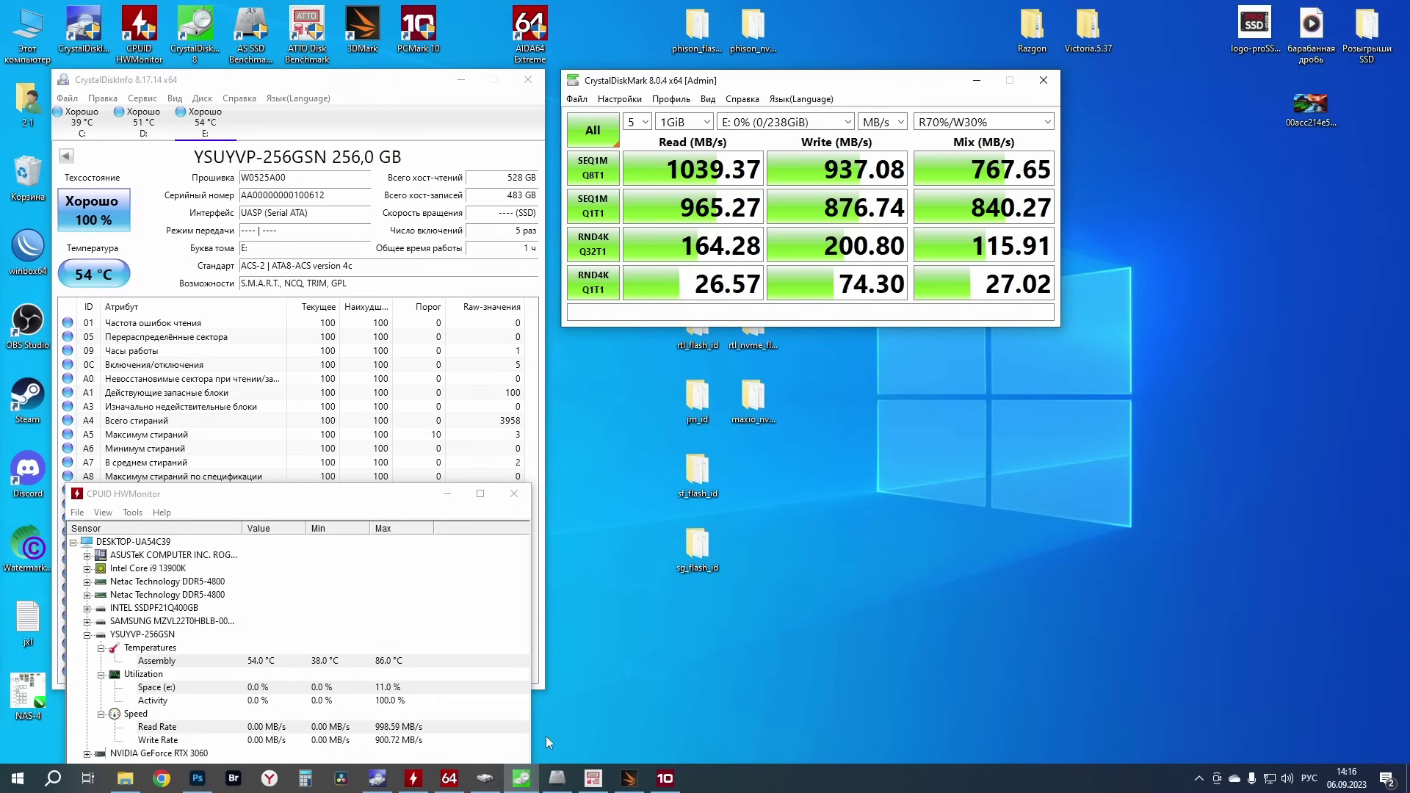
Bring up the AS SSD, ATTO, 3DMark and PCMark 10 results for the flash drive one after another
left_click(557, 779)
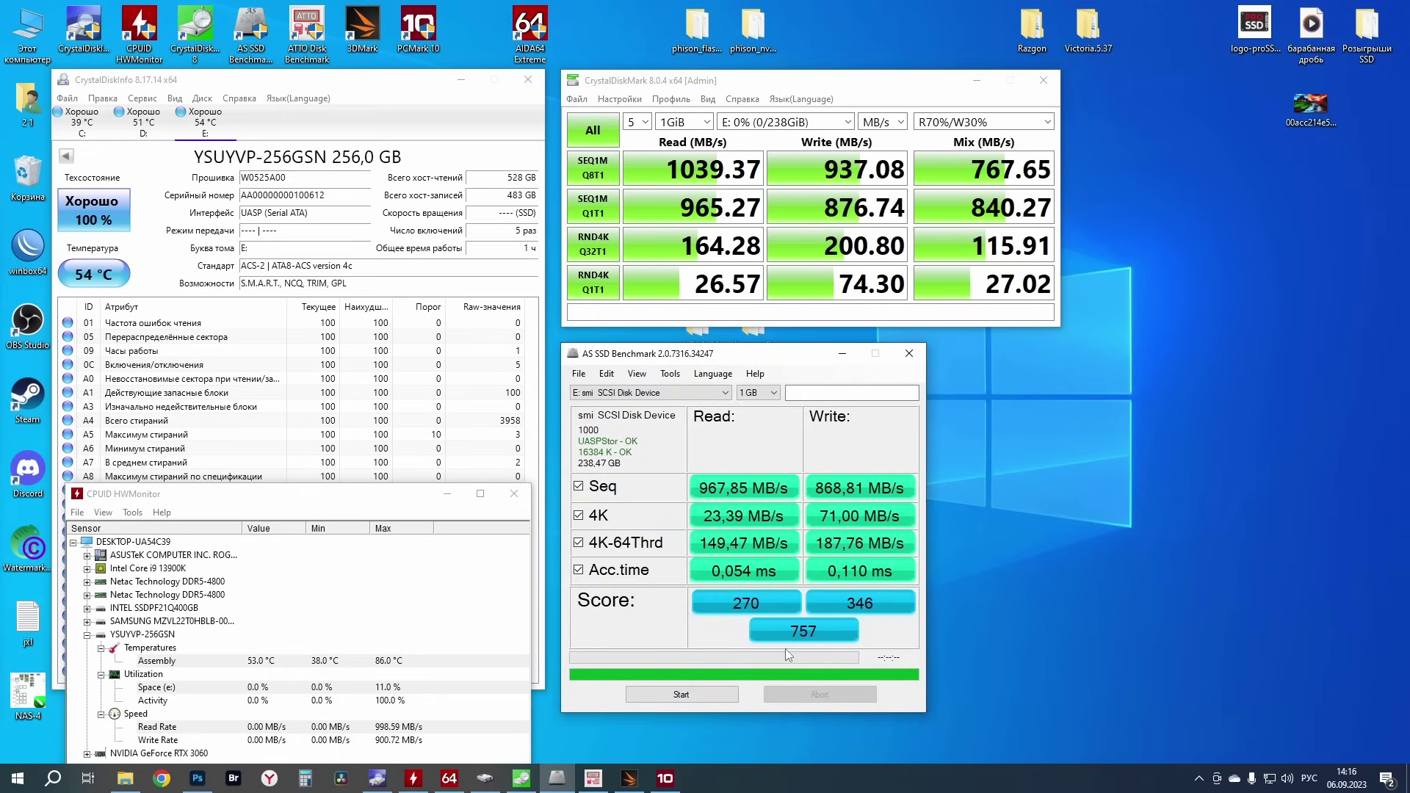
left_click(595, 778)
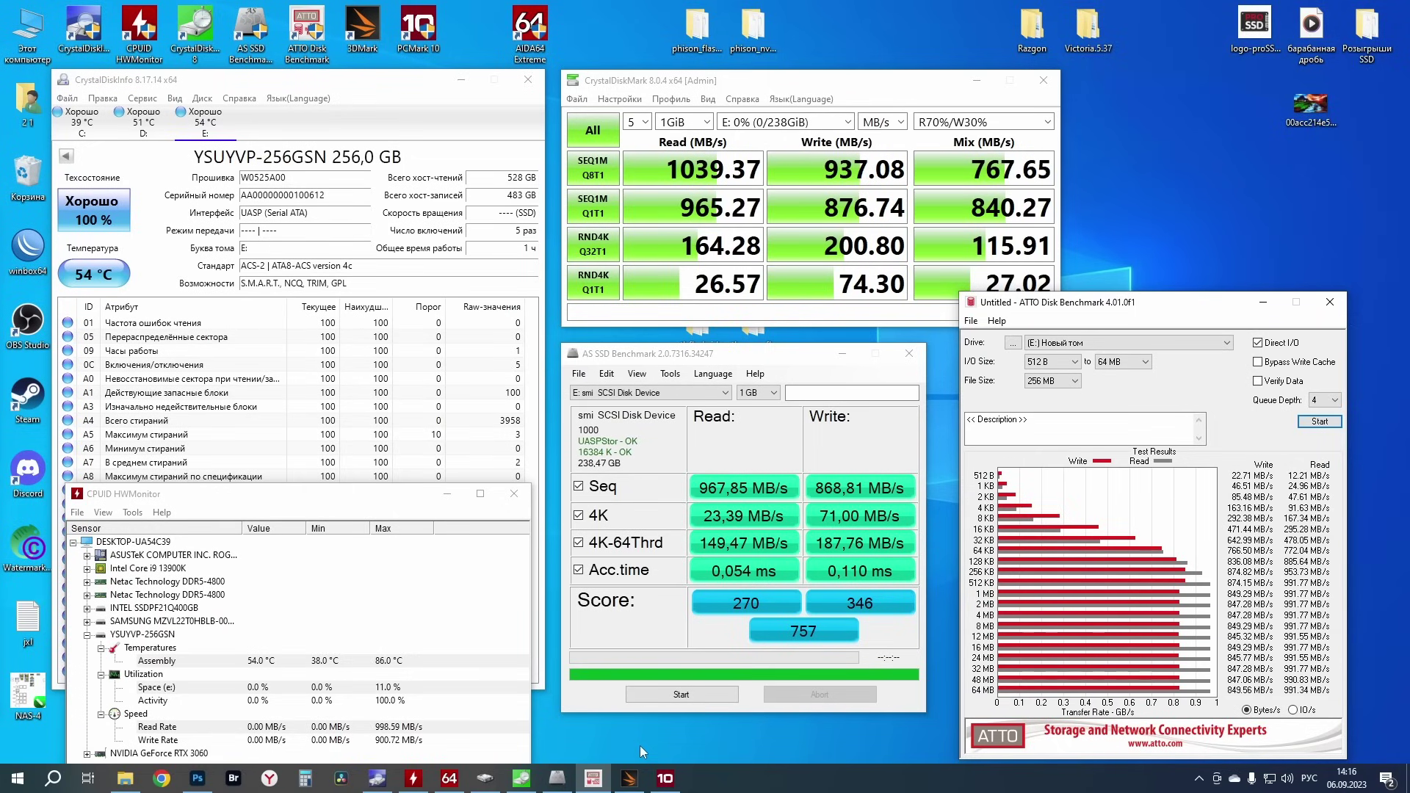
left_click(629, 778)
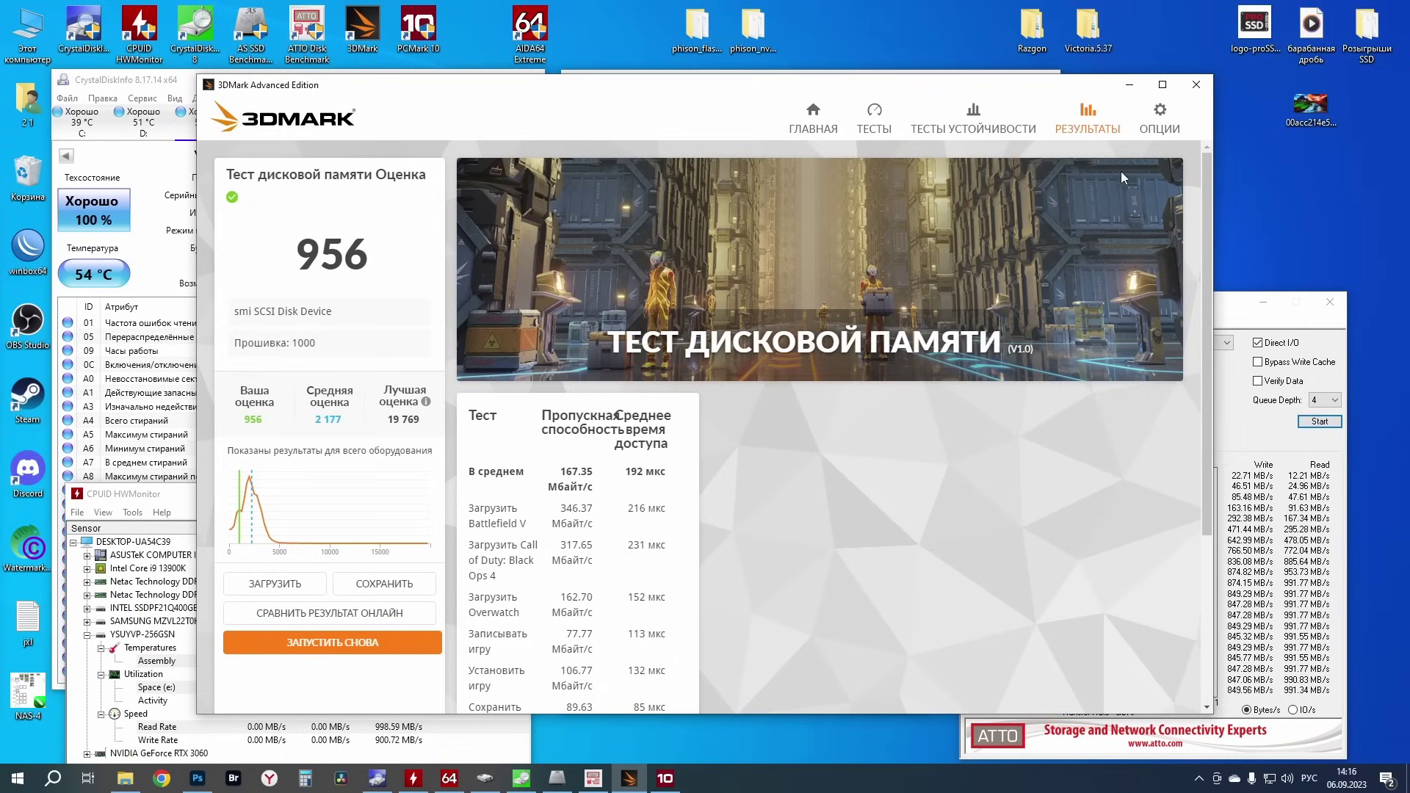
left_click(1130, 86)
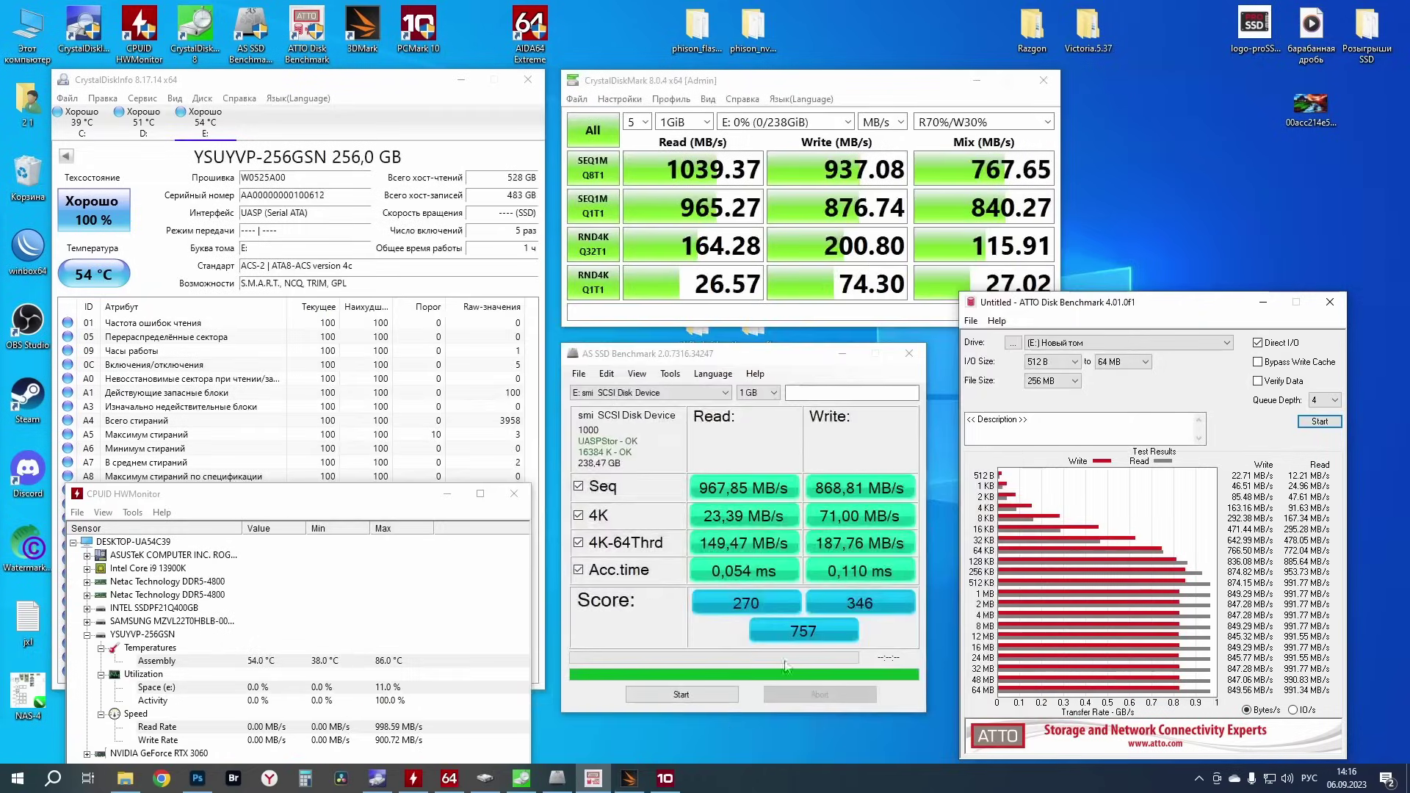
left_click(665, 780)
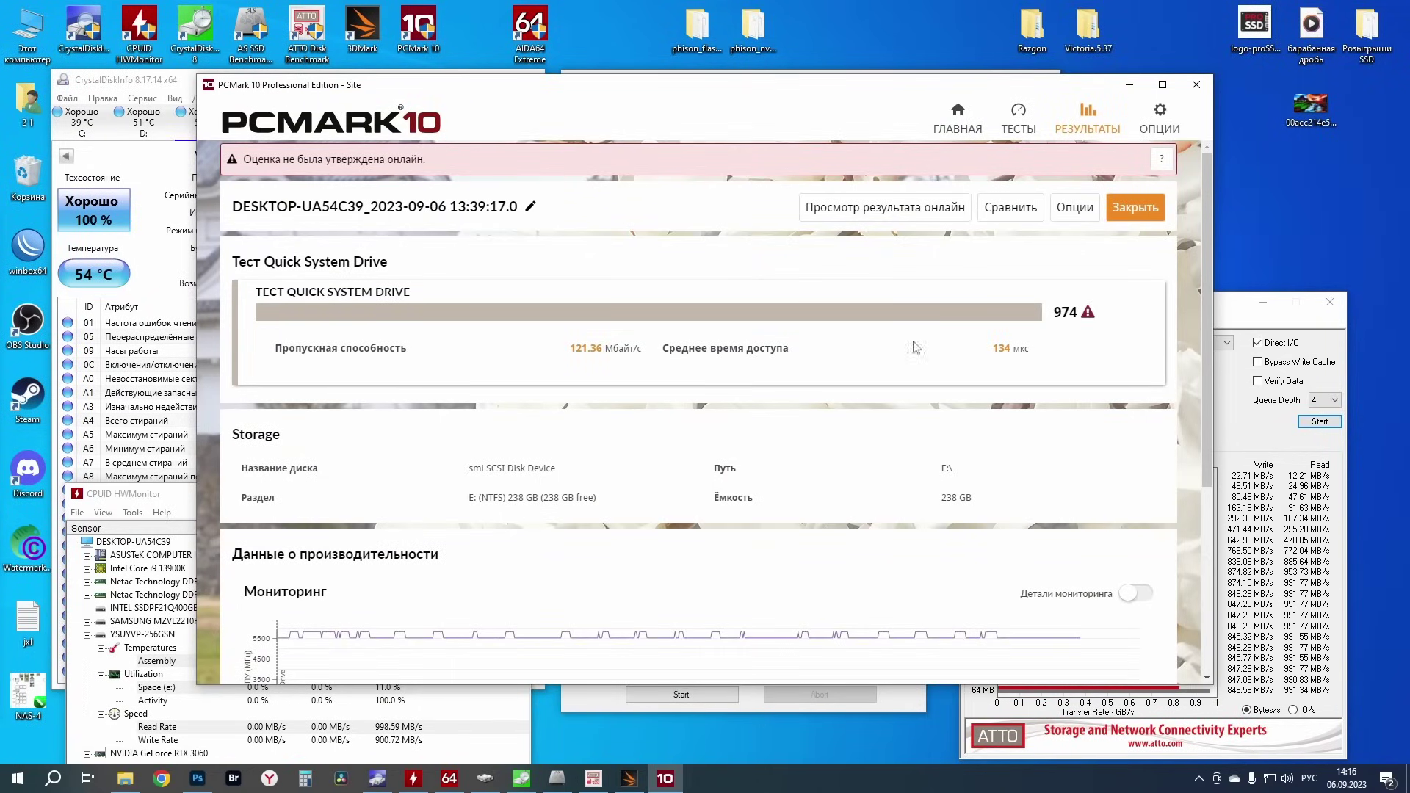
Minimize the PCMark 10 results and switch the ATTO, AS SSD and CrystalDiskMark results to I/O operations per second
left_click(1129, 85)
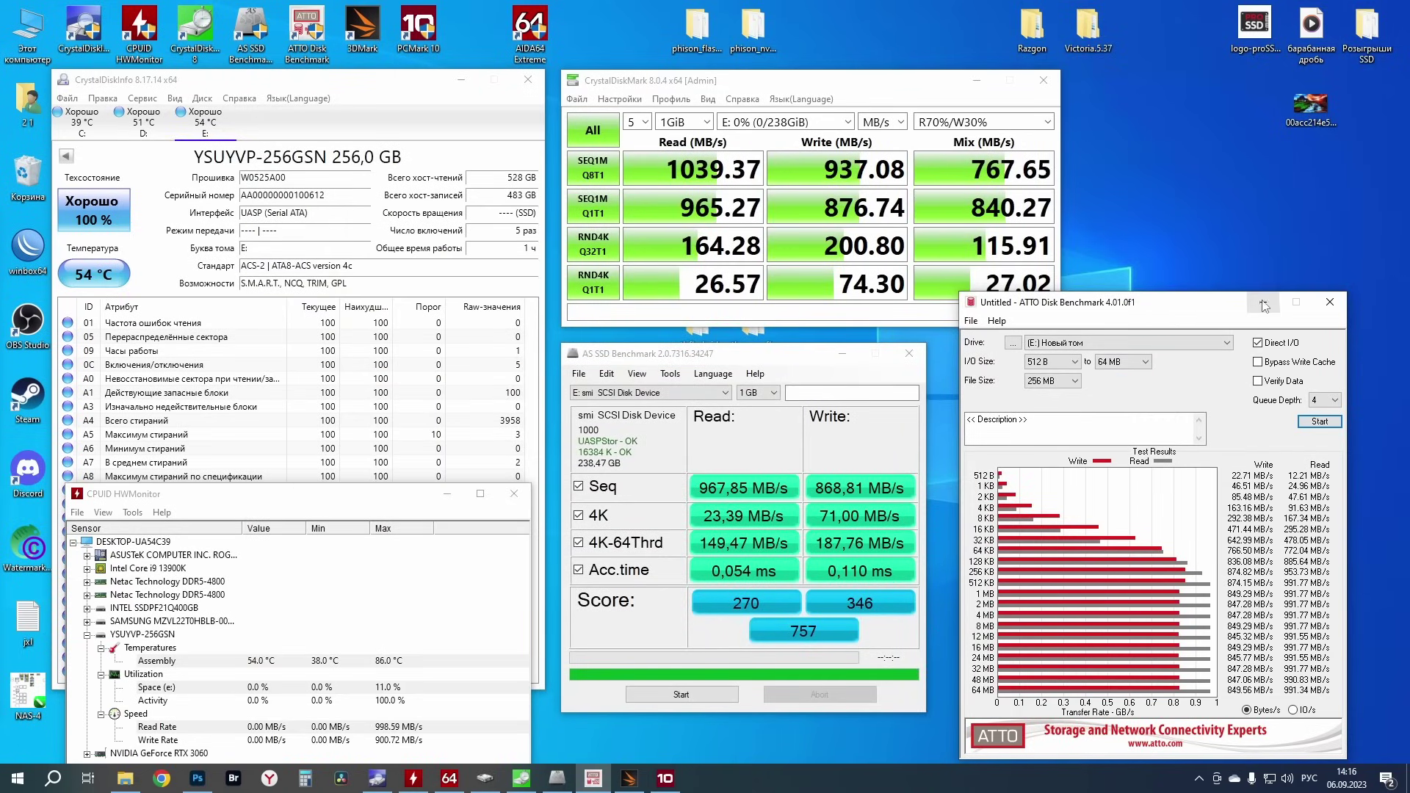
left_click(1294, 710)
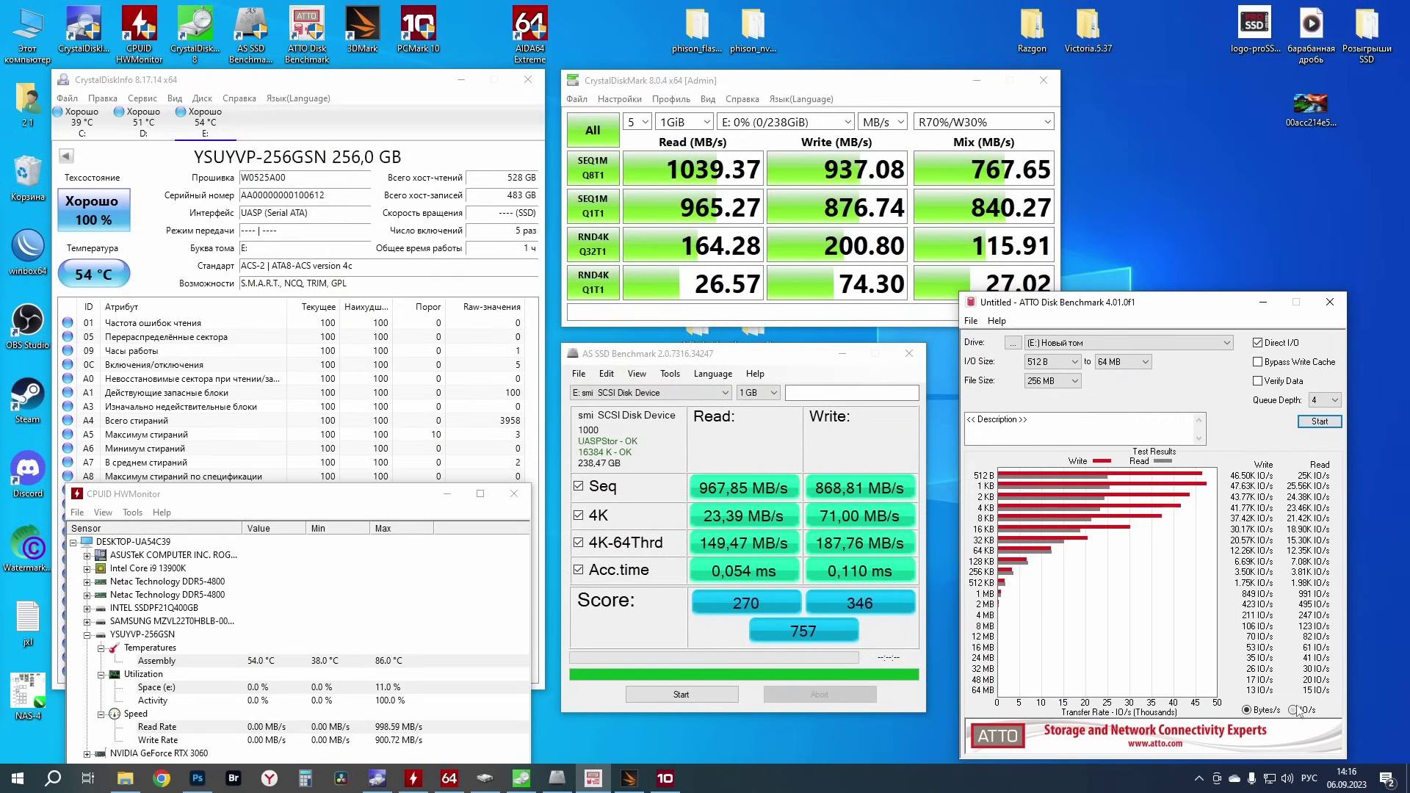
left_click(637, 373)
left_click(650, 404)
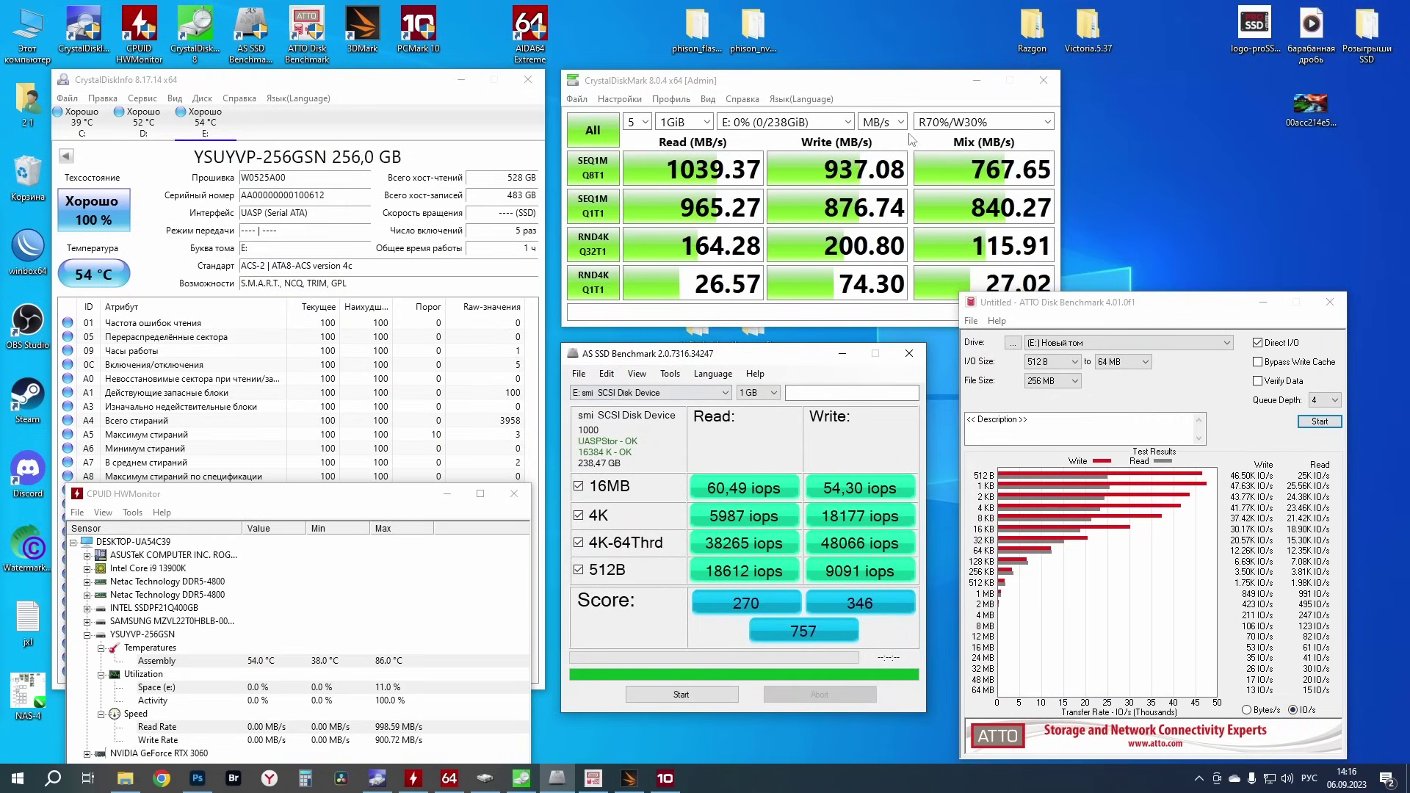
left_click(892, 126)
left_click(873, 175)
Minimize the ATTO, AS SSD and CrystalDiskMark windows to clear the desktop
left_click(1263, 302)
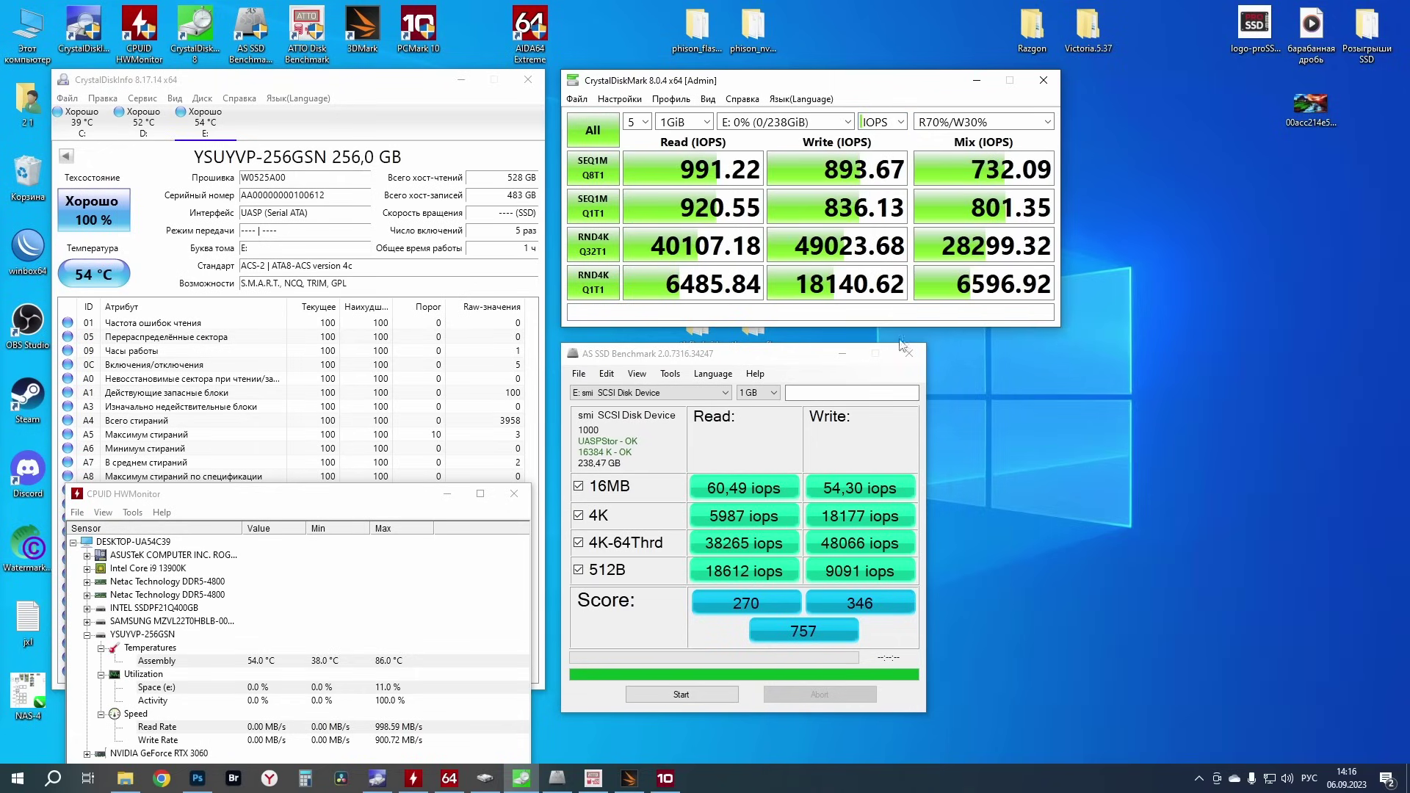
left_click(842, 353)
left_click(976, 80)
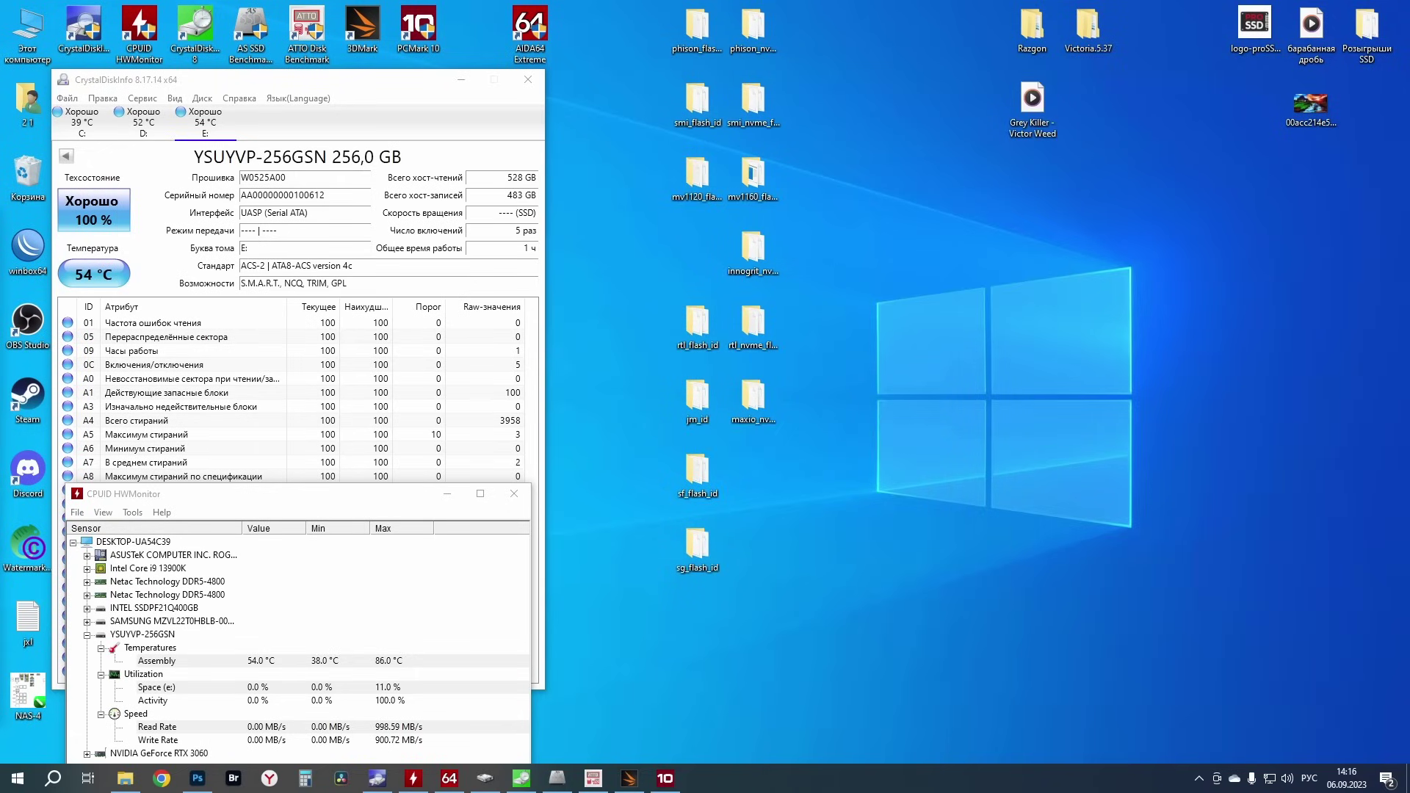
Copy the RENDER-100 folder from PM9A1 2TB (D:) to Новый том (E:) and move the copy progress window clear of the monitoring tools
double_click(41, 35)
double_click(955, 606)
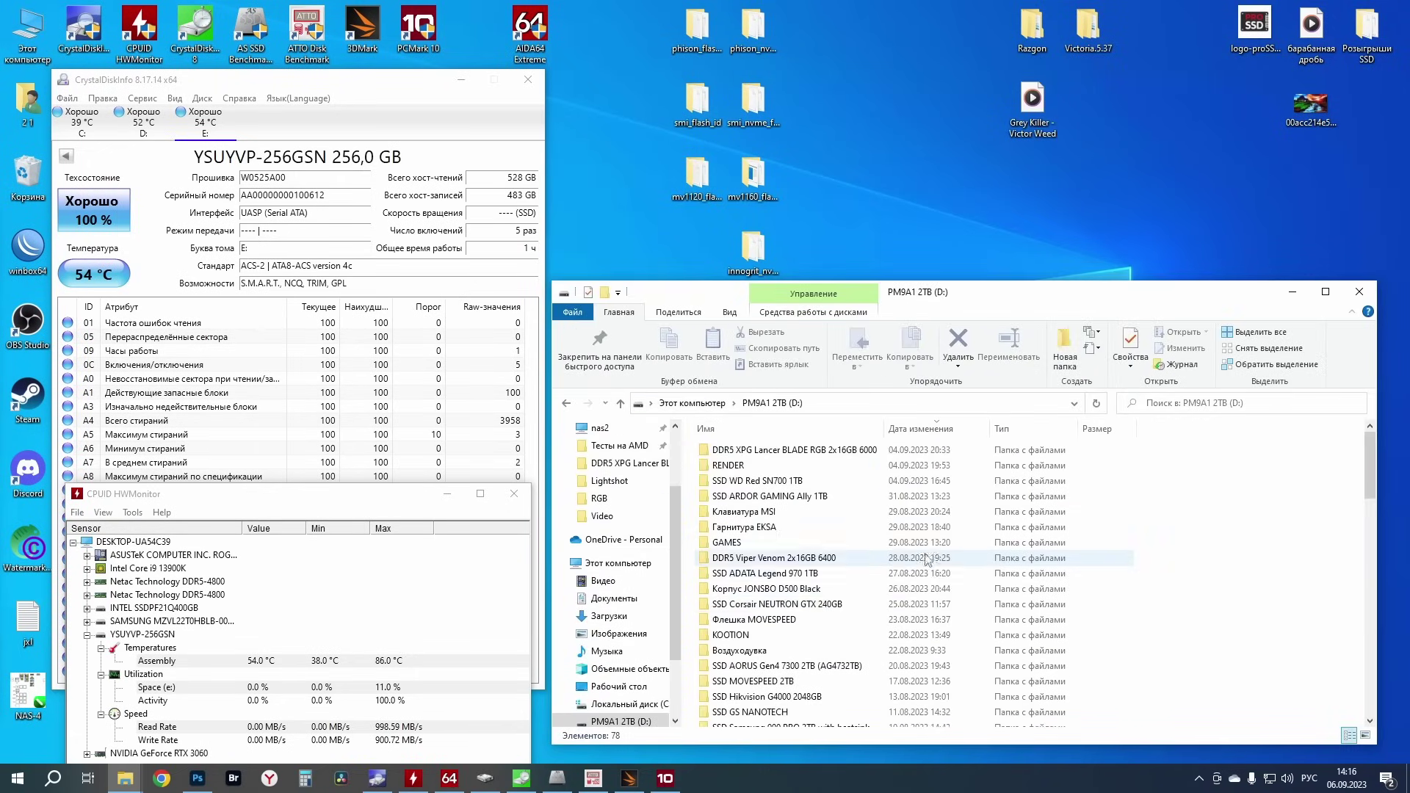
scroll(857, 593, "down", 3)
scroll(858, 593, "down", 2)
left_click(742, 610)
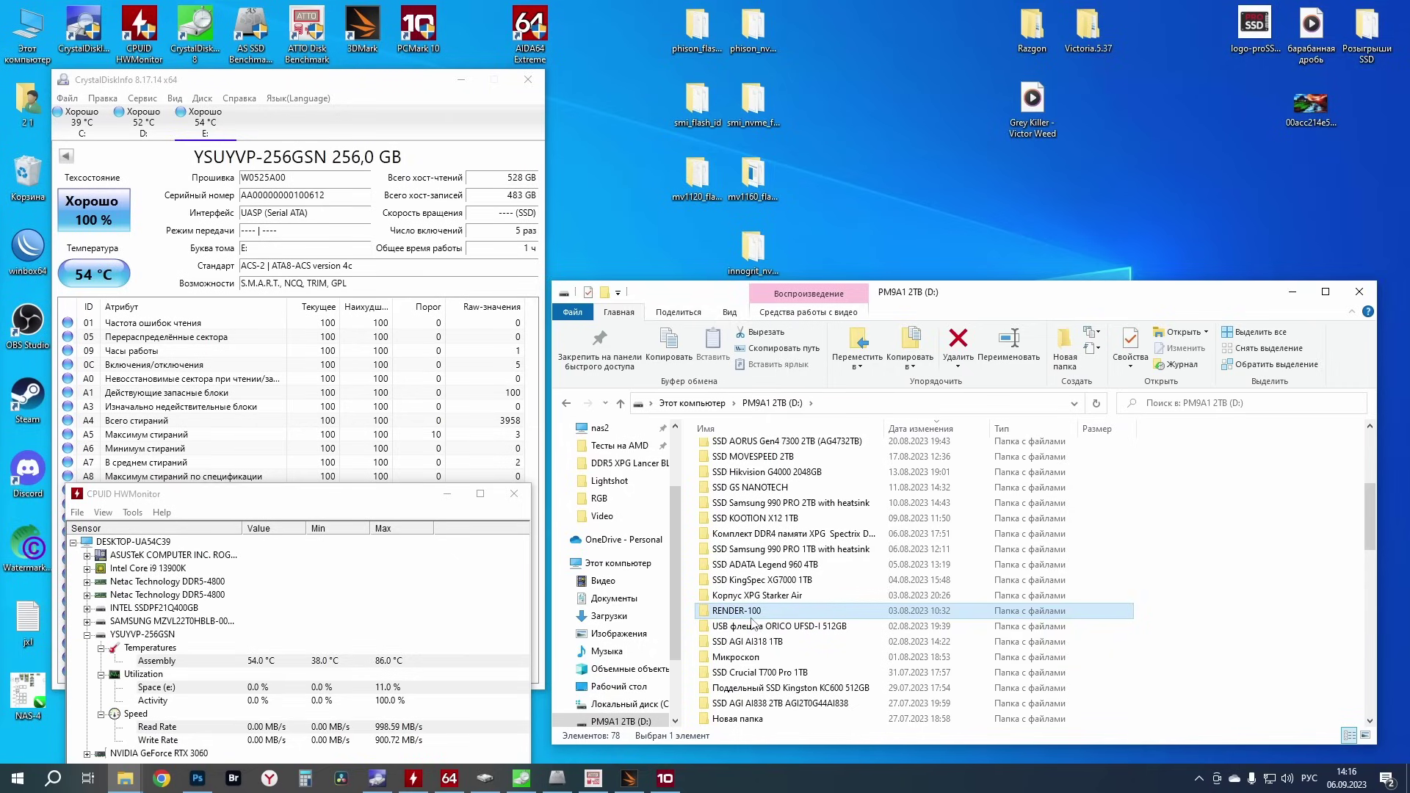
left_click(694, 402)
double_click(1109, 606)
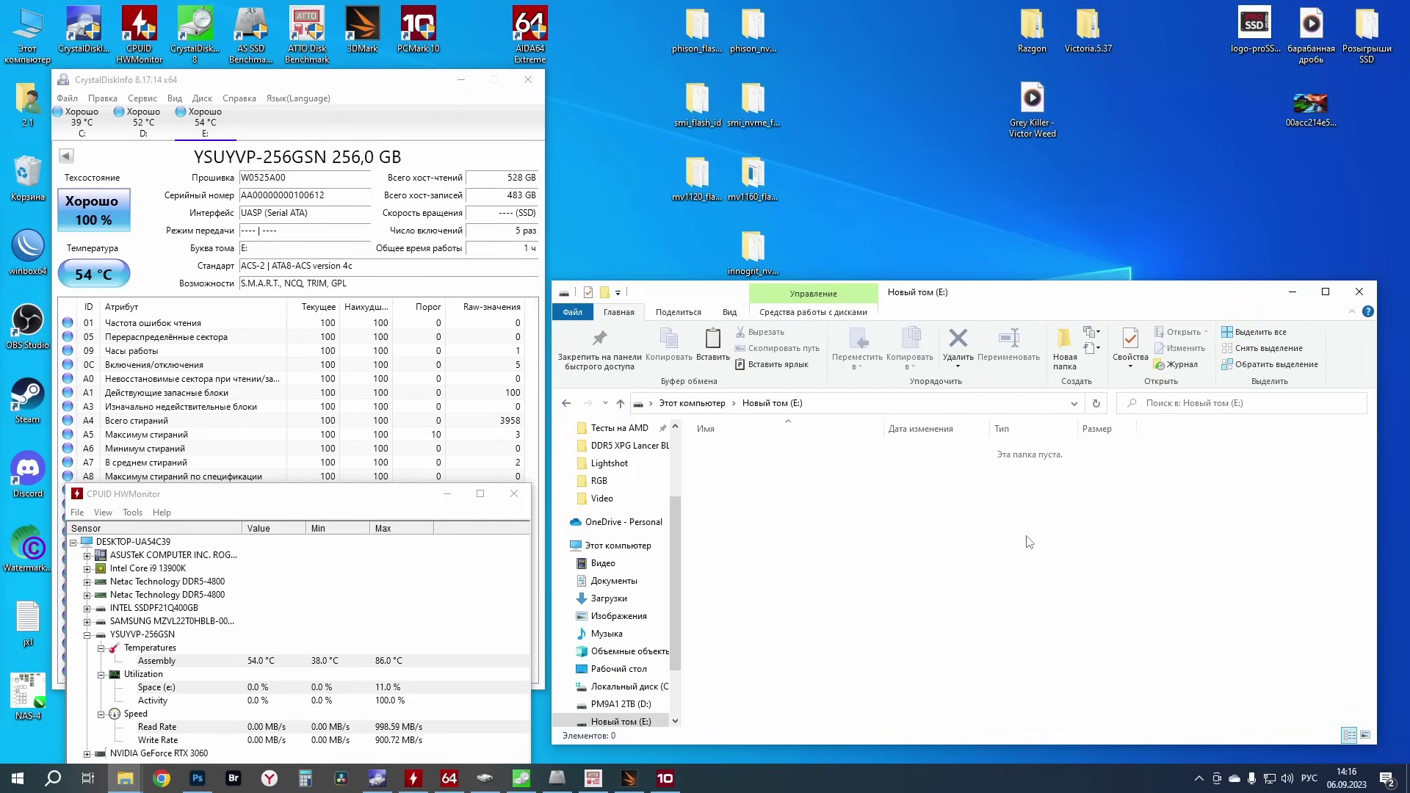
key("ctrl+v")
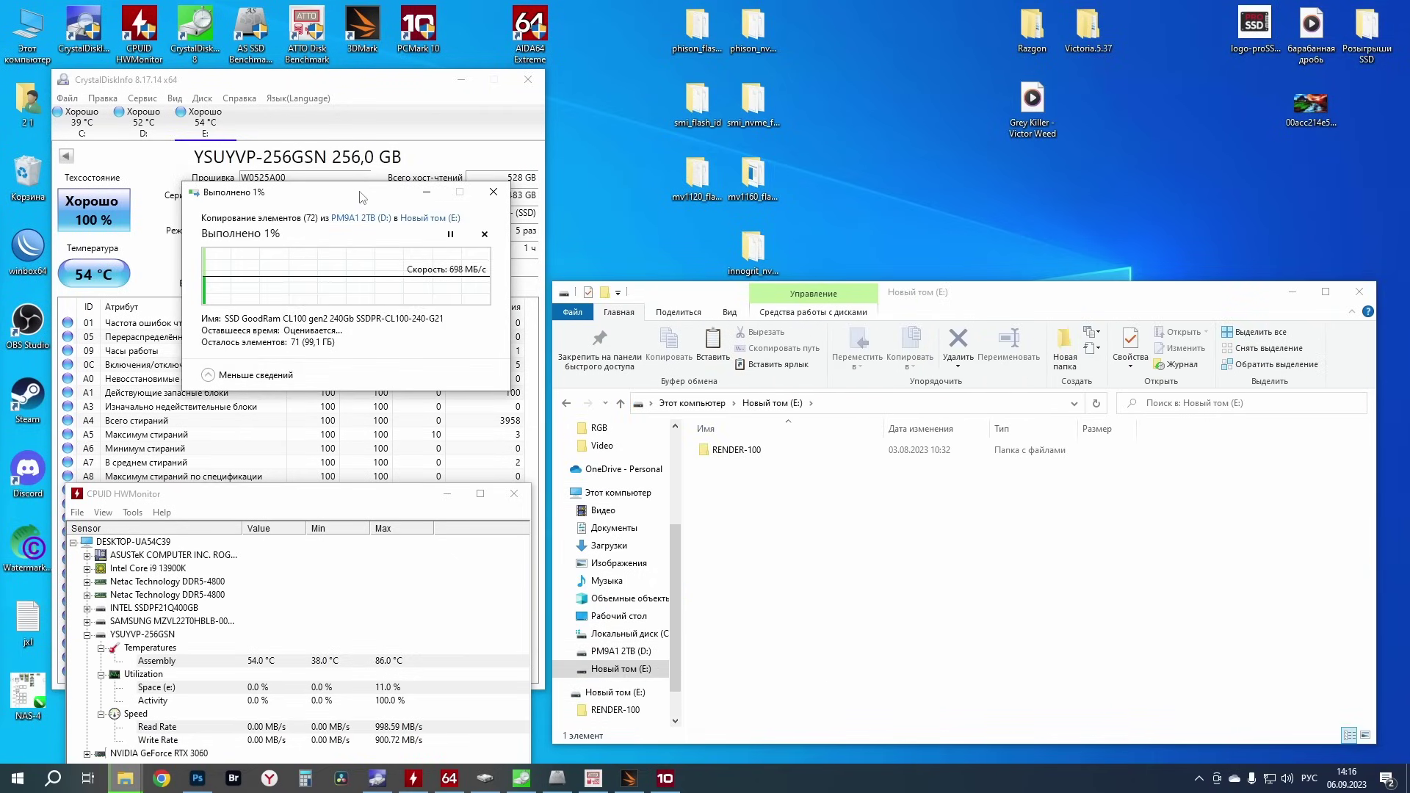
left_click_drag(1029, 500, 1195, 525)
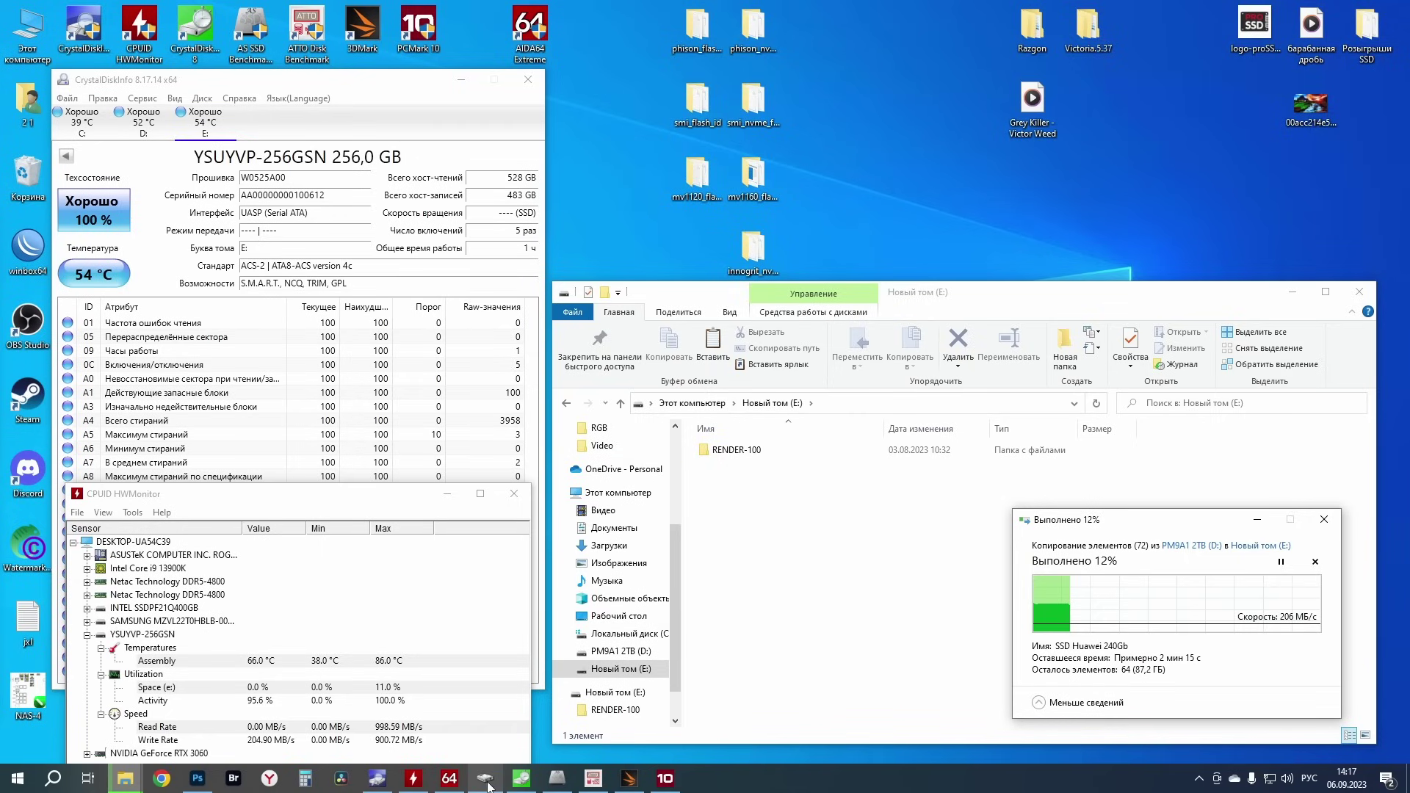
Bring up the AIDA64 Linear Write graph to compare it with the copy speed, and close it after viewing
left_click(453, 785)
left_click_drag(800, 337, 370, 339)
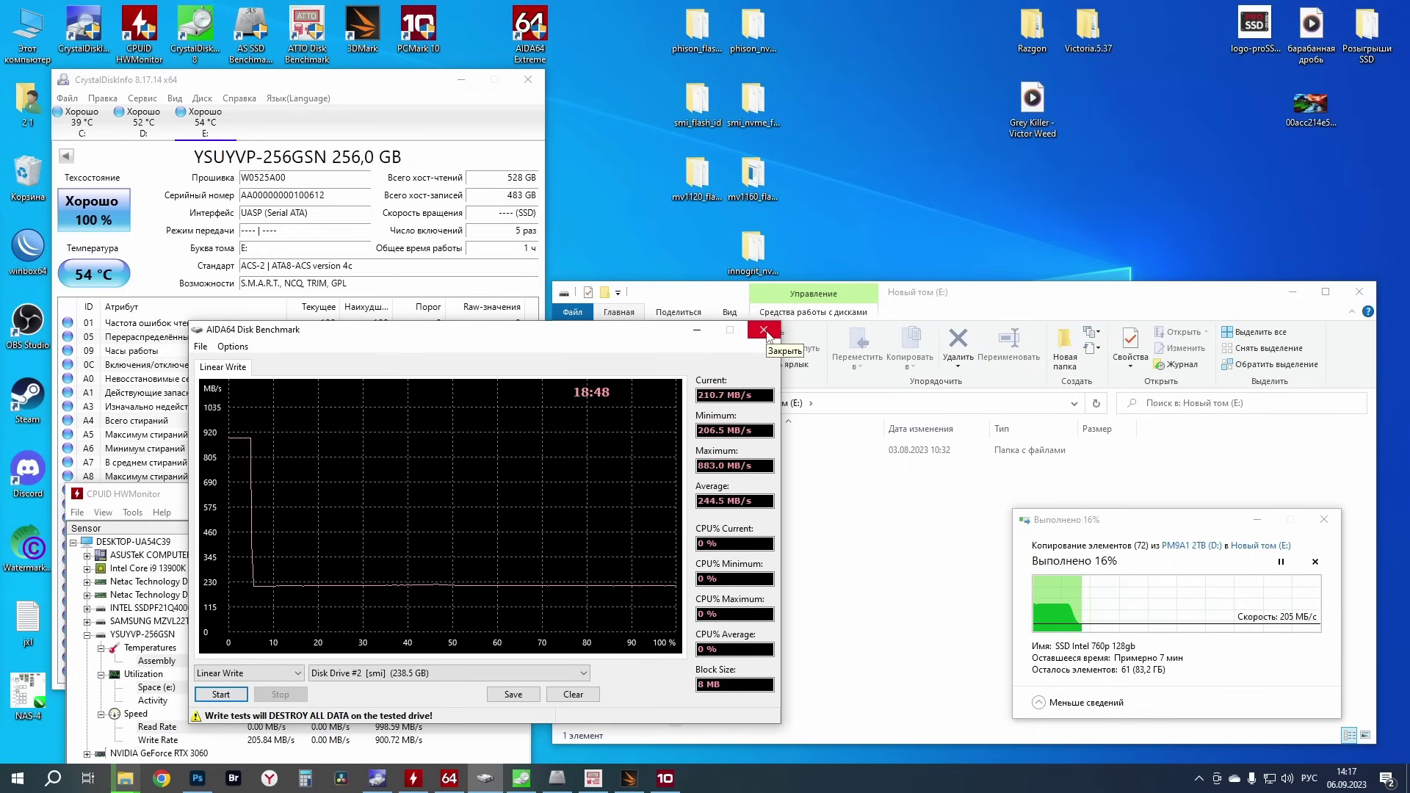
left_click(764, 330)
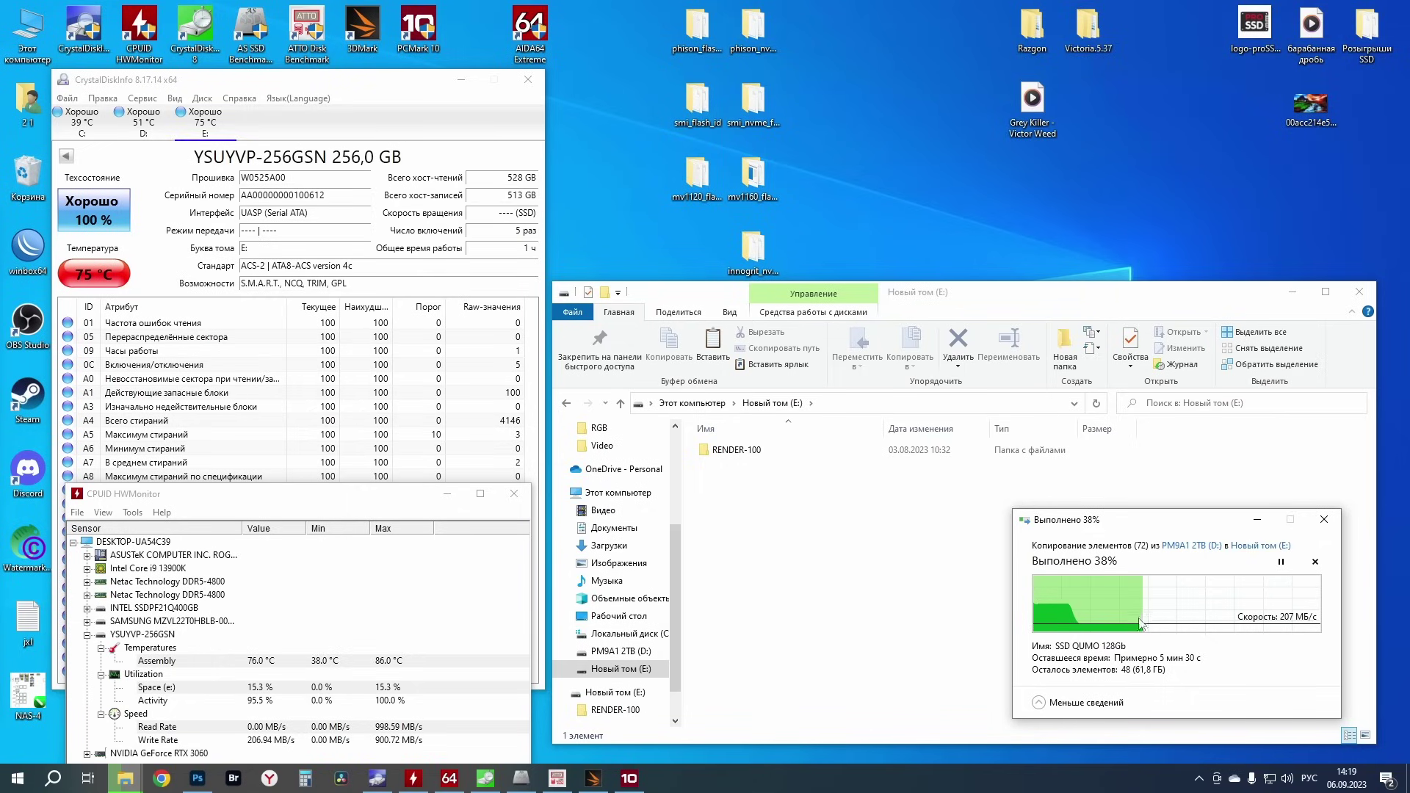
Cancel the running copy and permanently delete the RENDER-100 folder from Новый том (E:)
left_click(1324, 519)
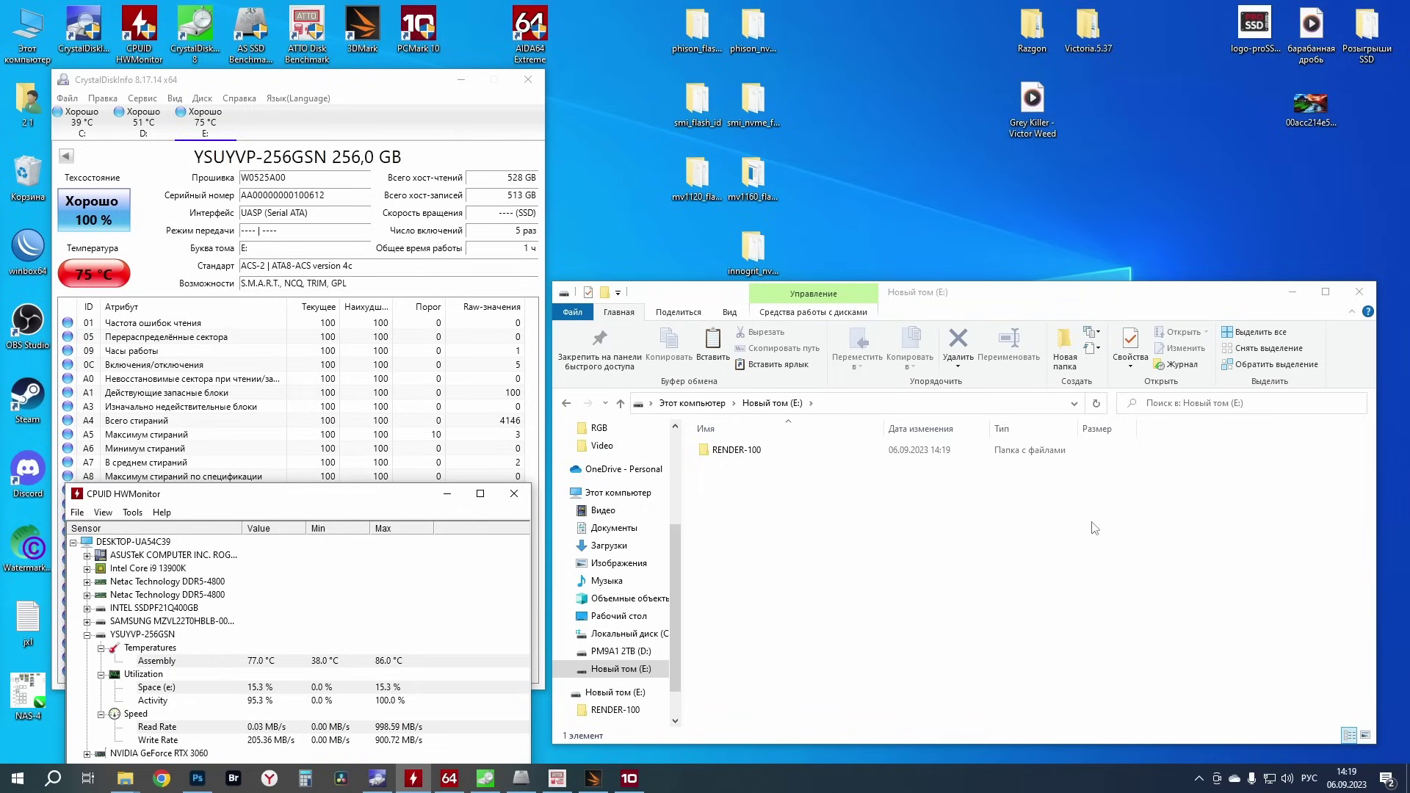
left_click(764, 451)
key("shift+Delete")
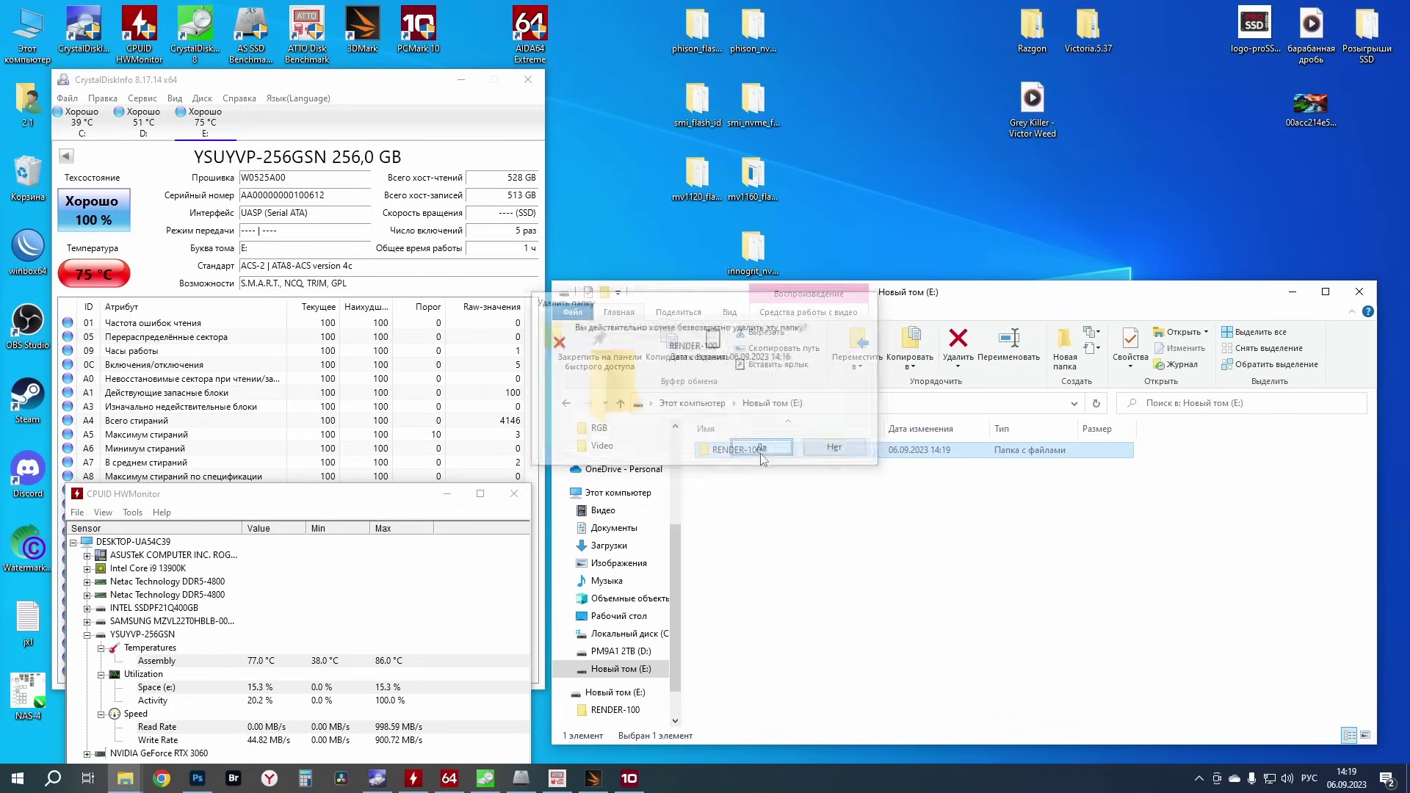
left_click(762, 449)
Open drive optimization from the E: volume's properties, optimize Новый том (E:) and close both dialogs
right_click(856, 490)
left_click(905, 670)
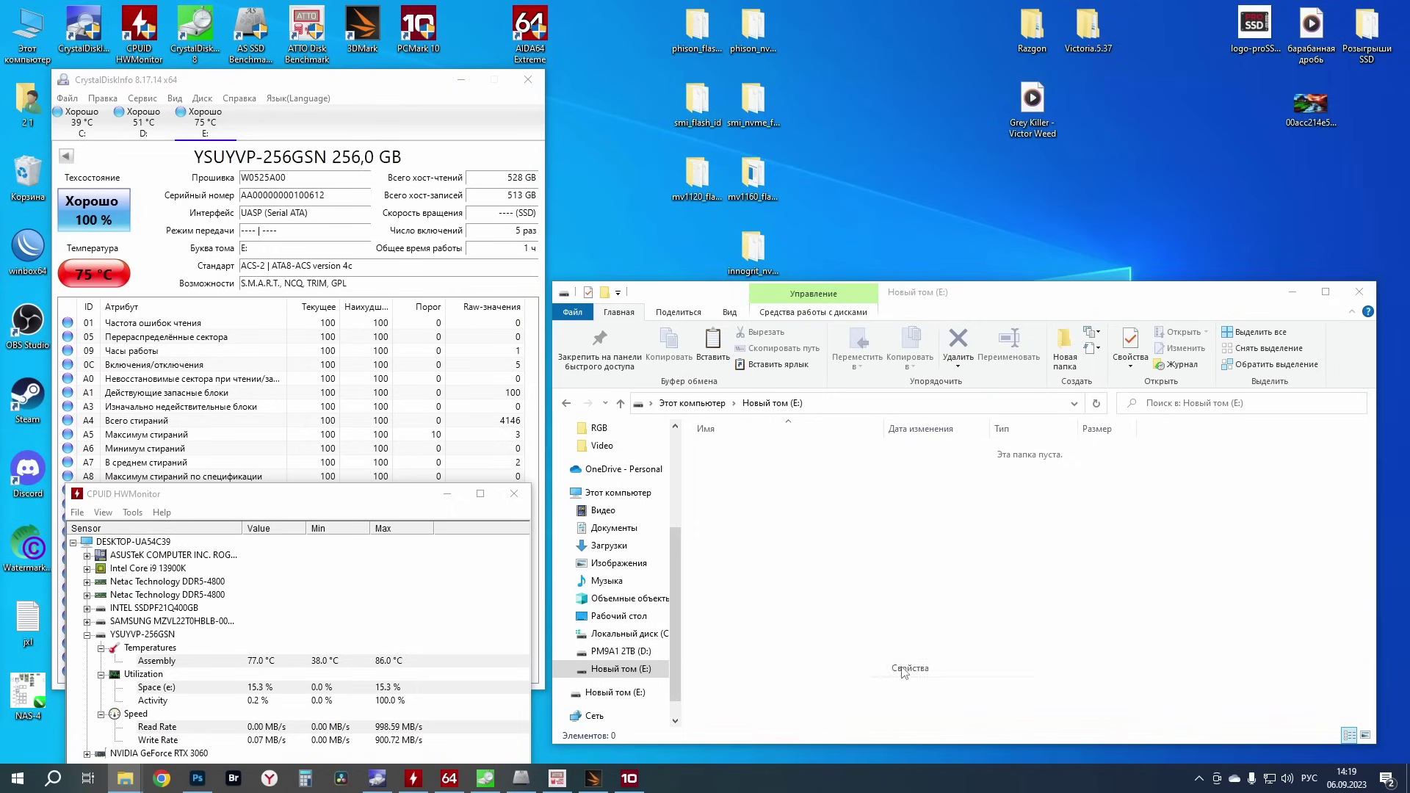
left_click(630, 439)
left_click(735, 578)
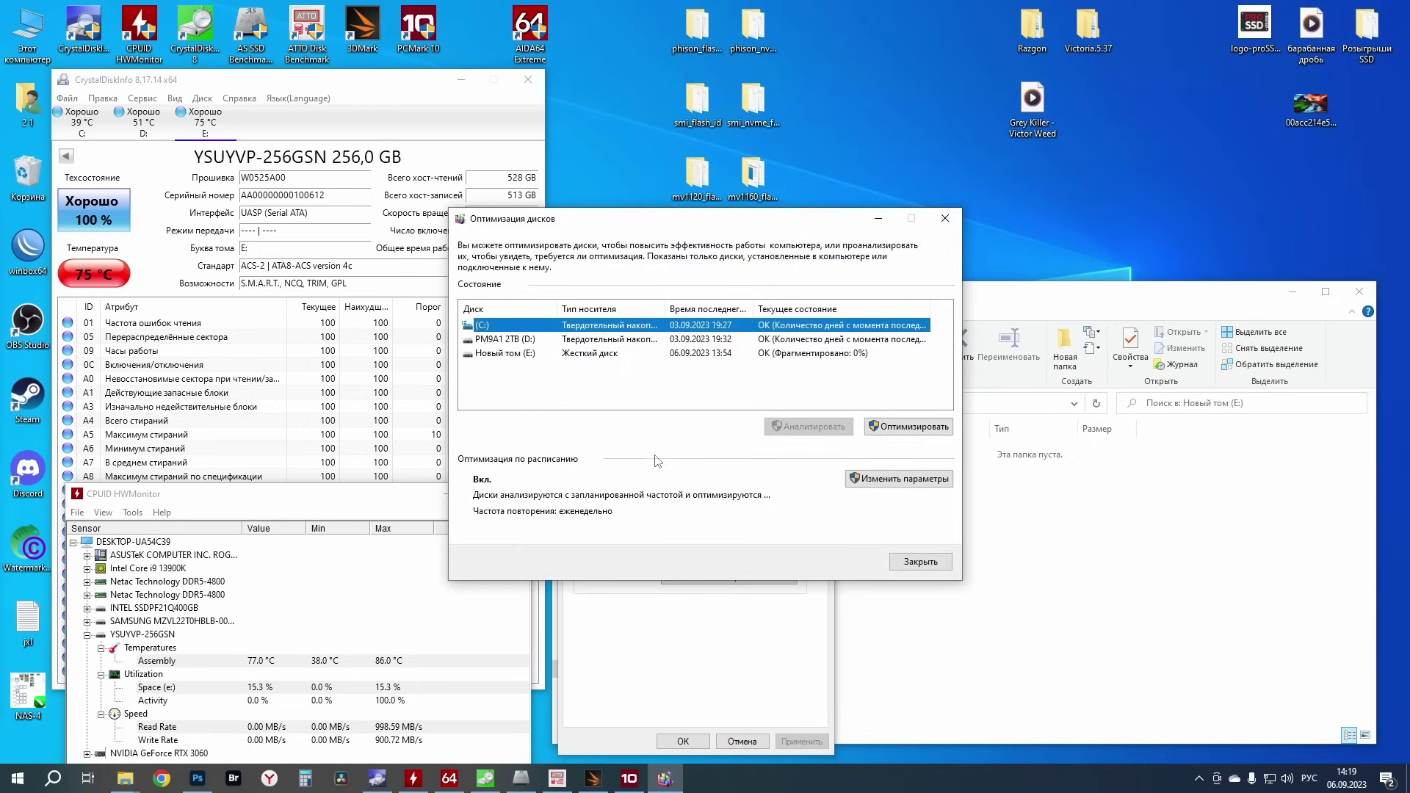
left_click(599, 354)
left_click(904, 427)
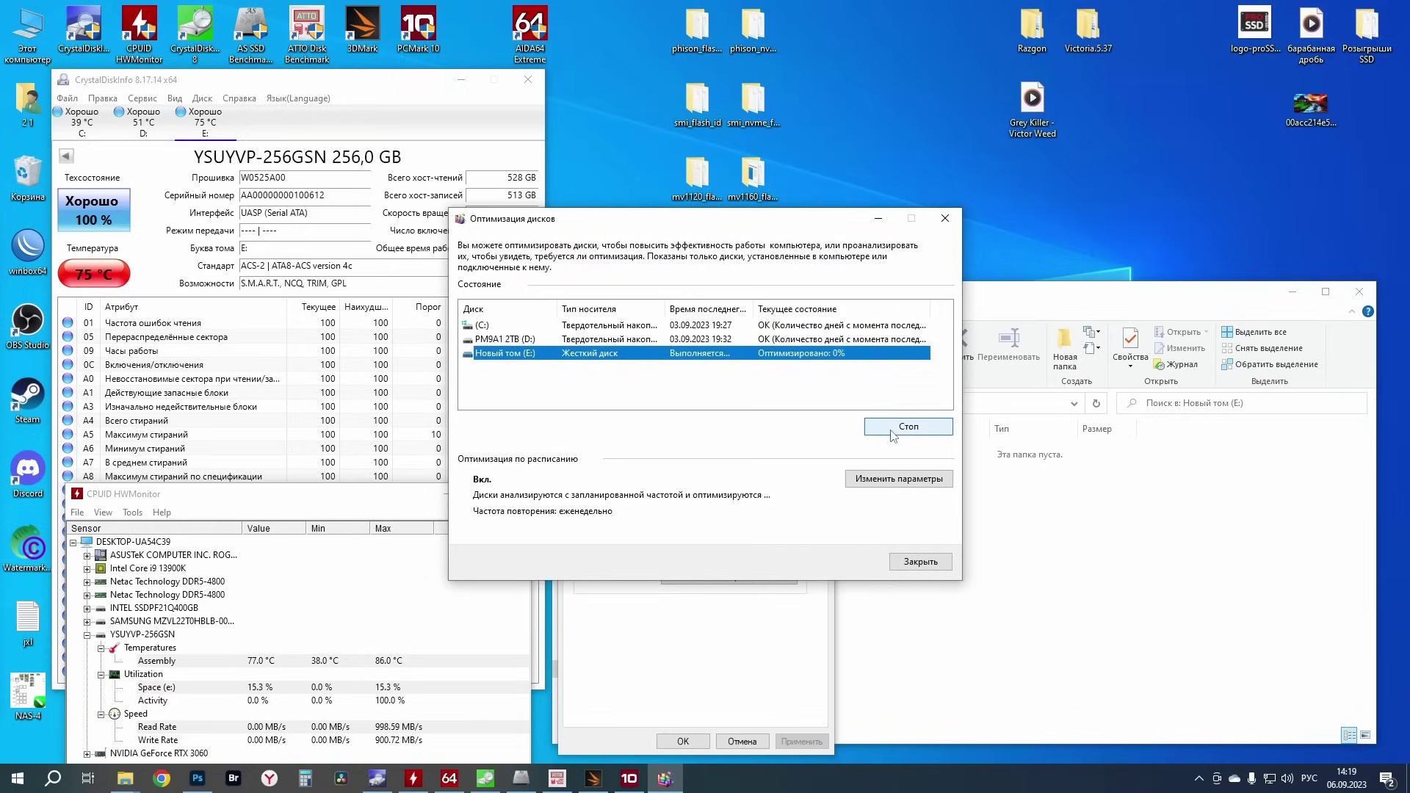
left_click(945, 218)
left_click(822, 404)
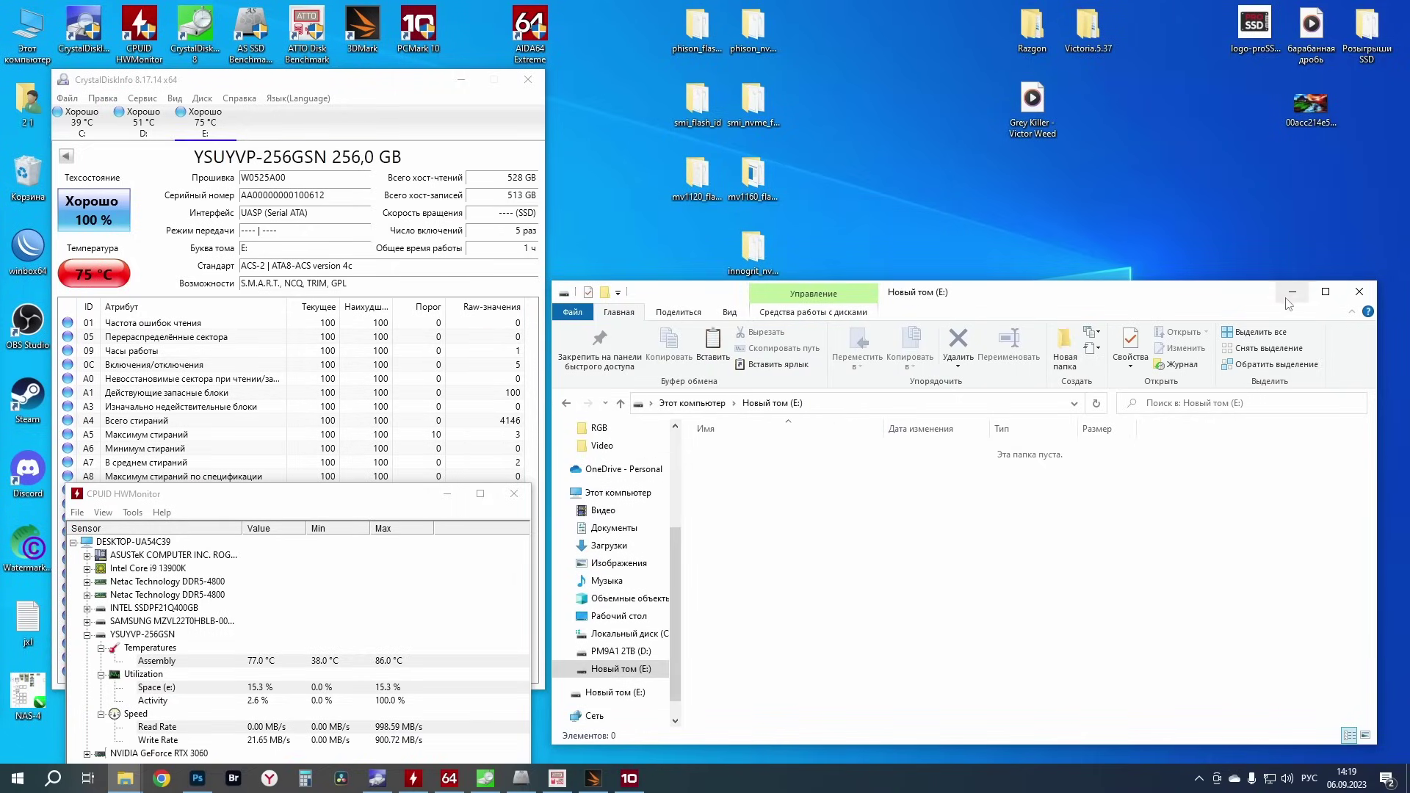
Close the E: folder window, minimize CrystalDiskInfo, launch H2testw from the desktop and set its language to English
left_click(1360, 291)
left_click(461, 79)
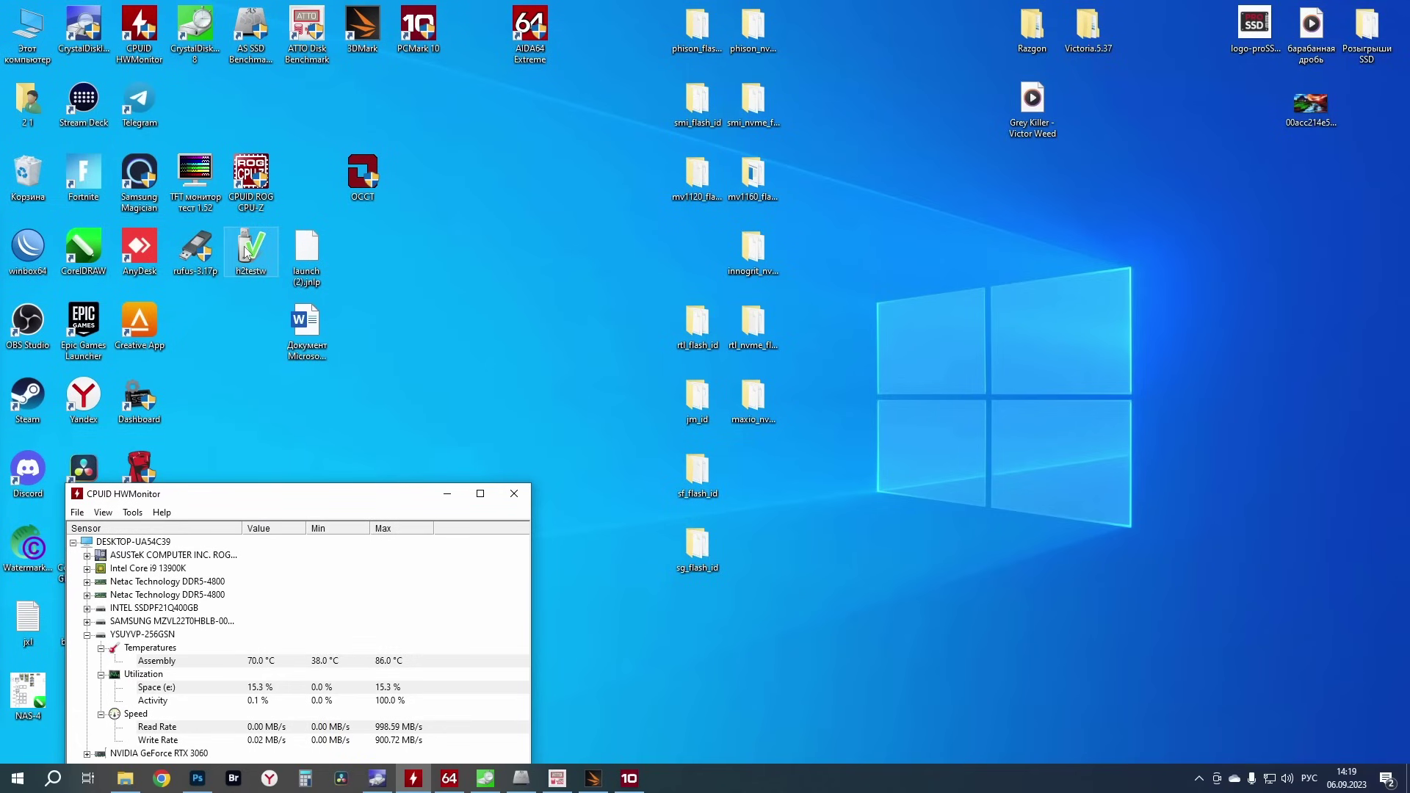
double_click(244, 245)
left_click_drag(658, 296, 1029, 259)
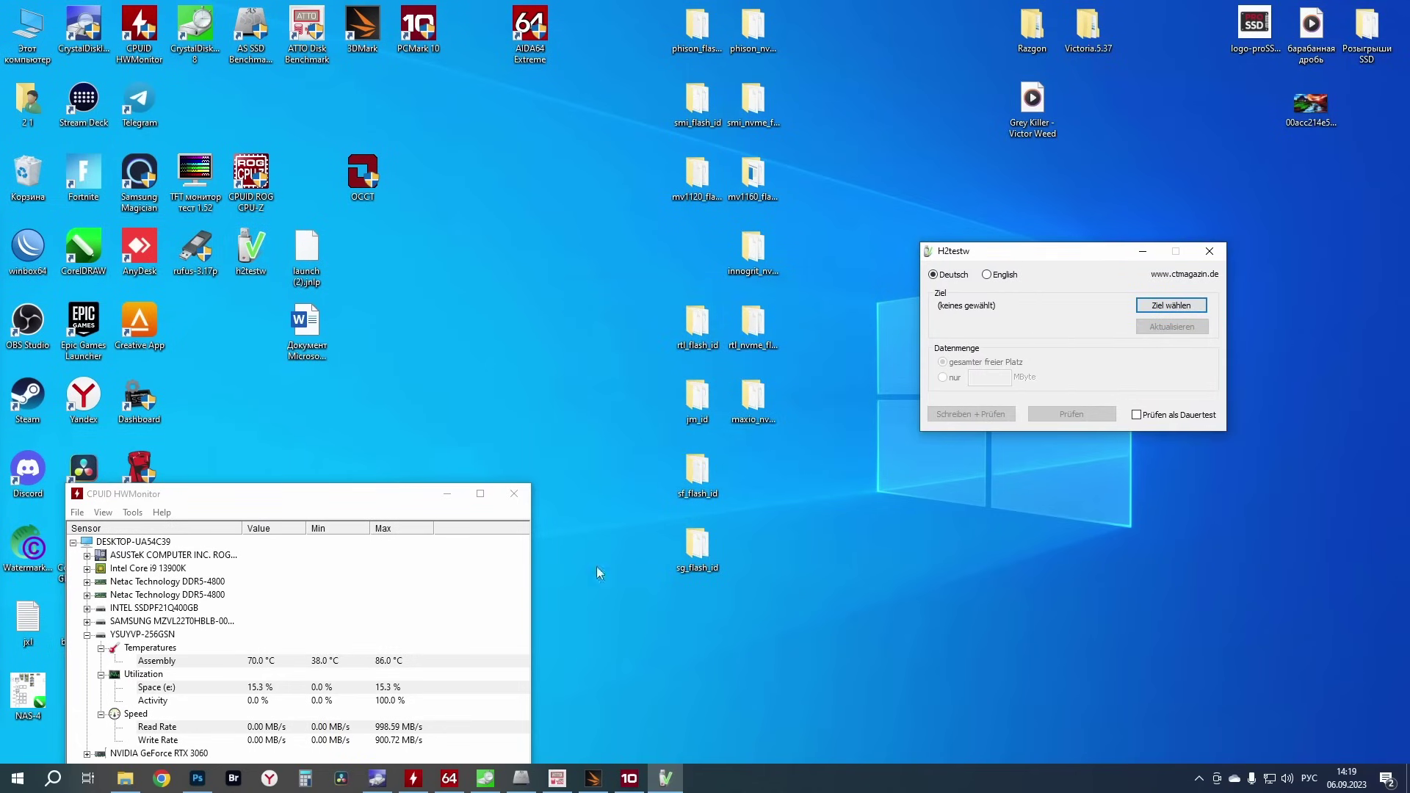
left_click(992, 277)
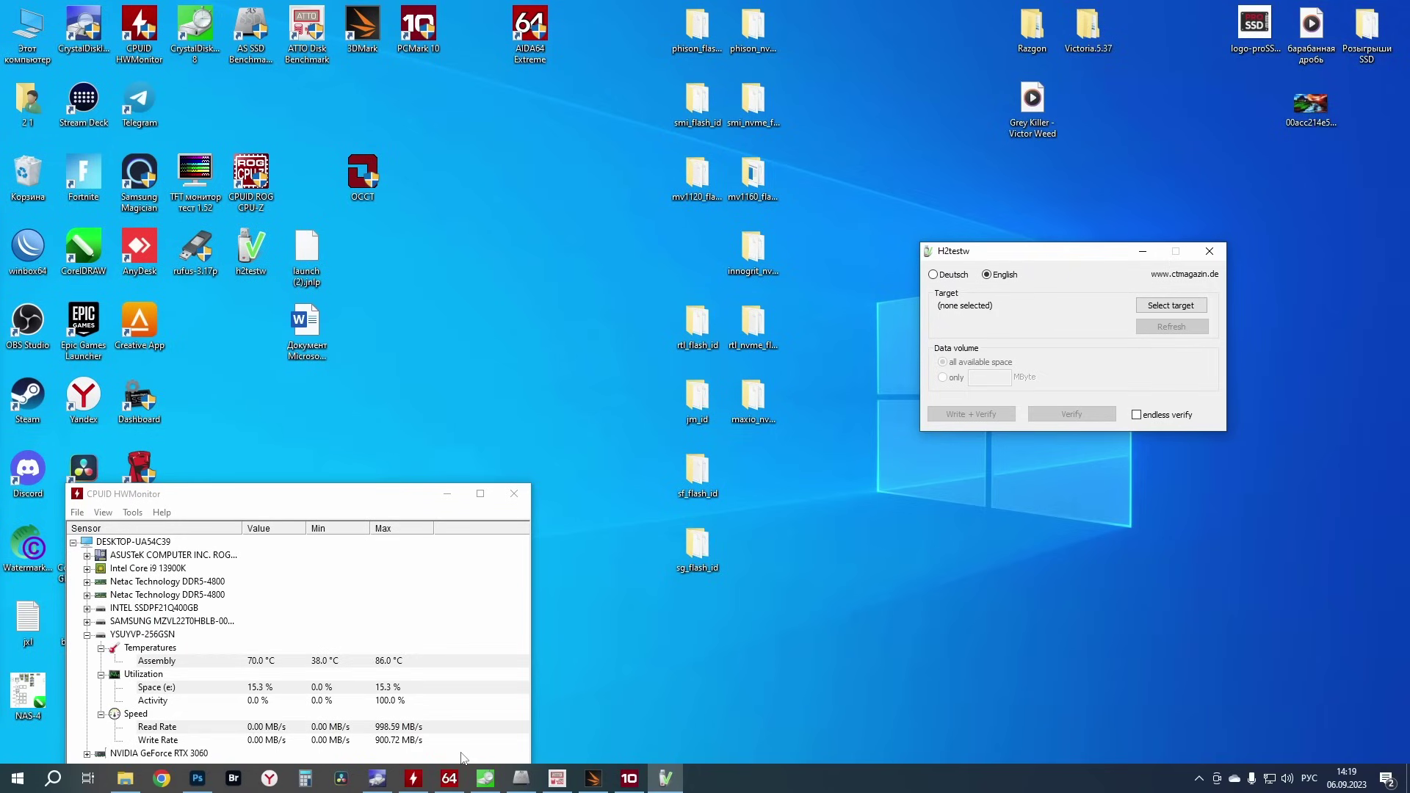
Restore CrystalDiskInfo and bring HWMonitor in front of it so both monitoring windows are displayed
mouse_move(529, 786)
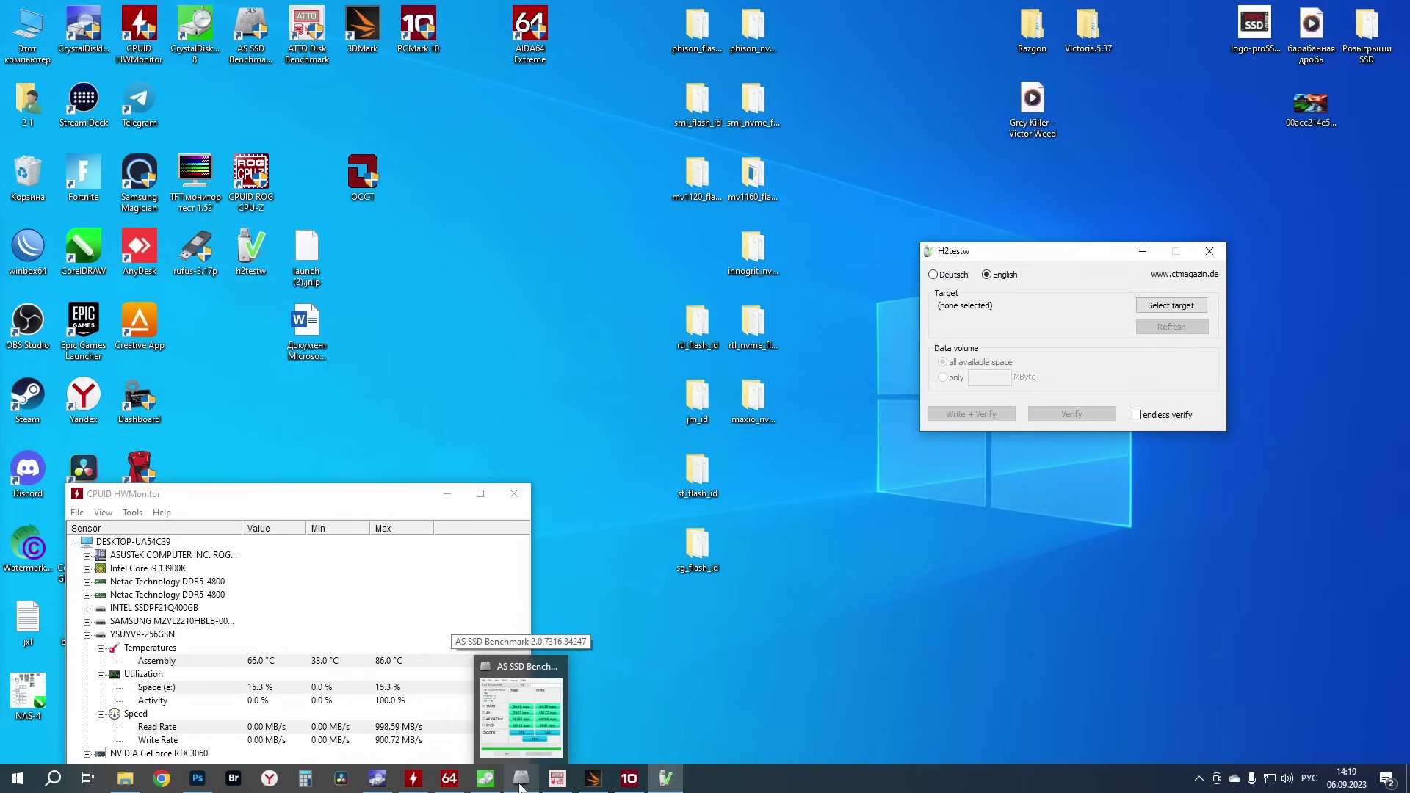
left_click(424, 787)
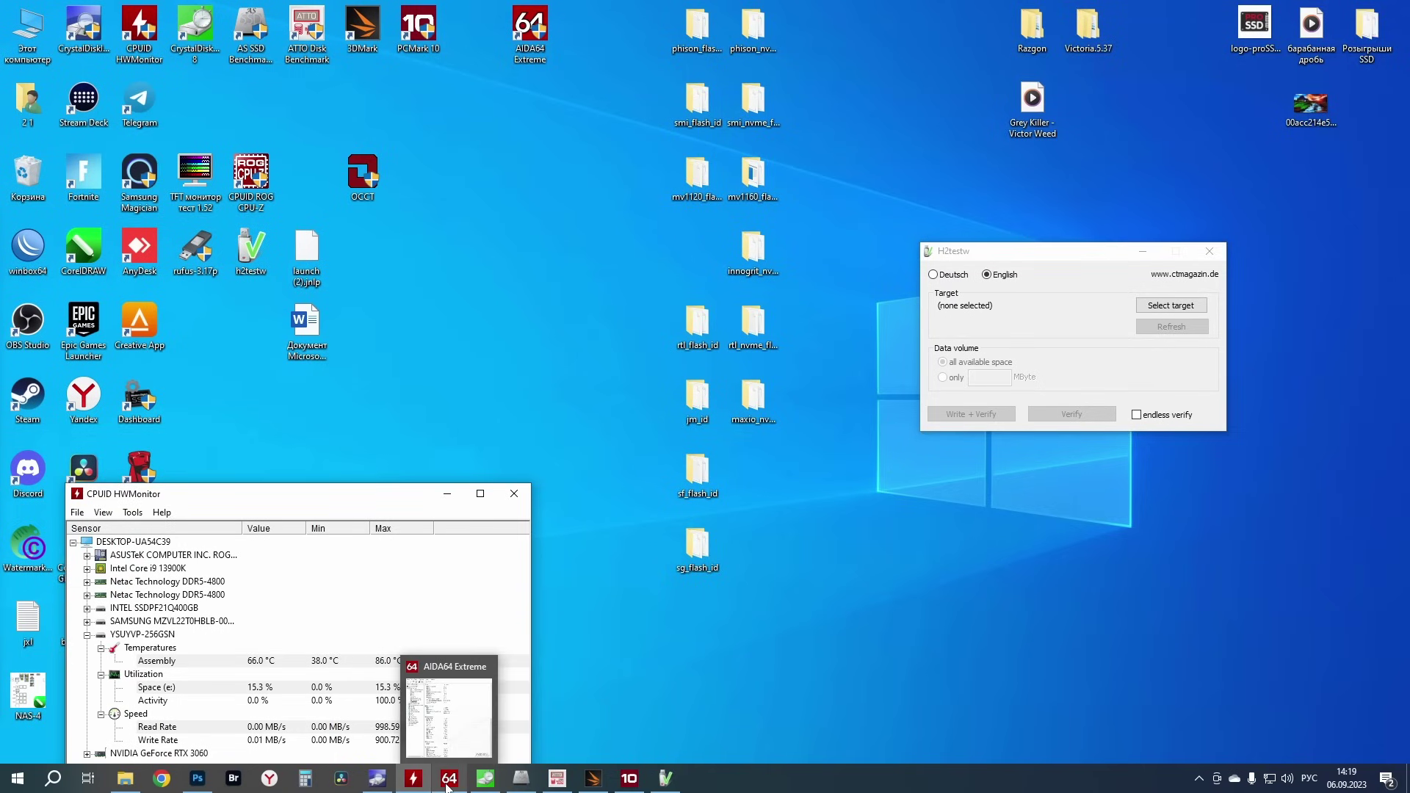
left_click(377, 780)
left_click(413, 785)
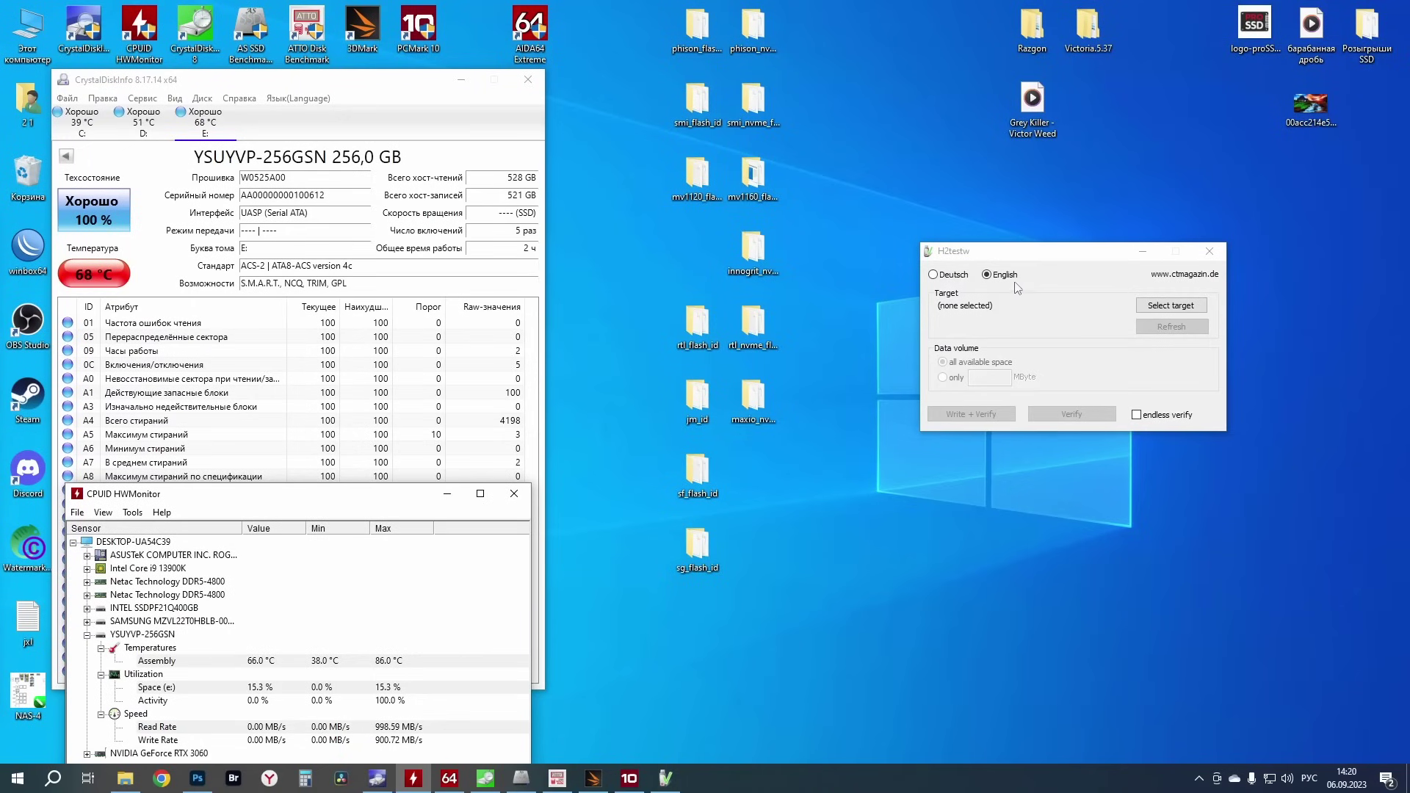
Reposition the H2testw window and select Новый том (E:) as its test target
left_click_drag(1041, 259, 942, 274)
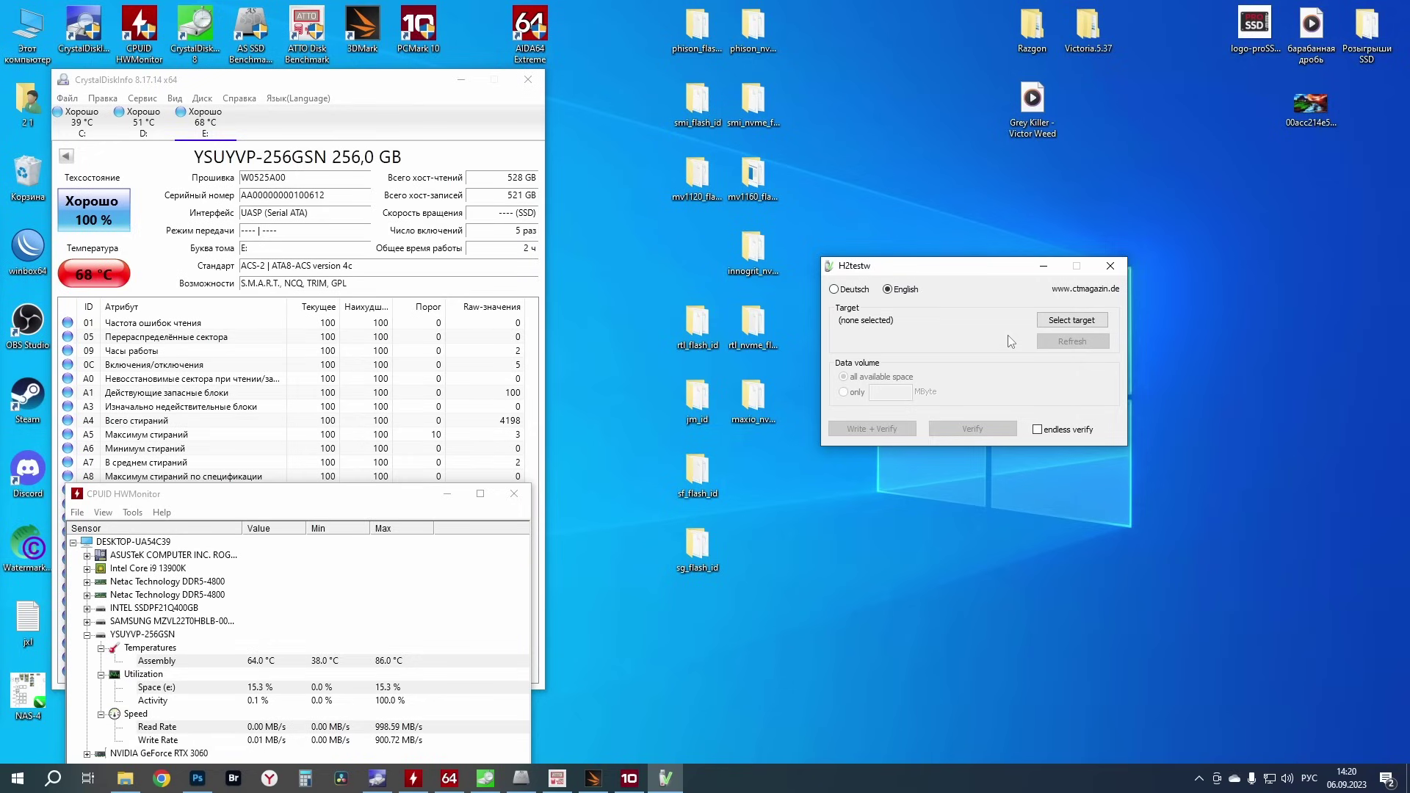
left_click(1057, 321)
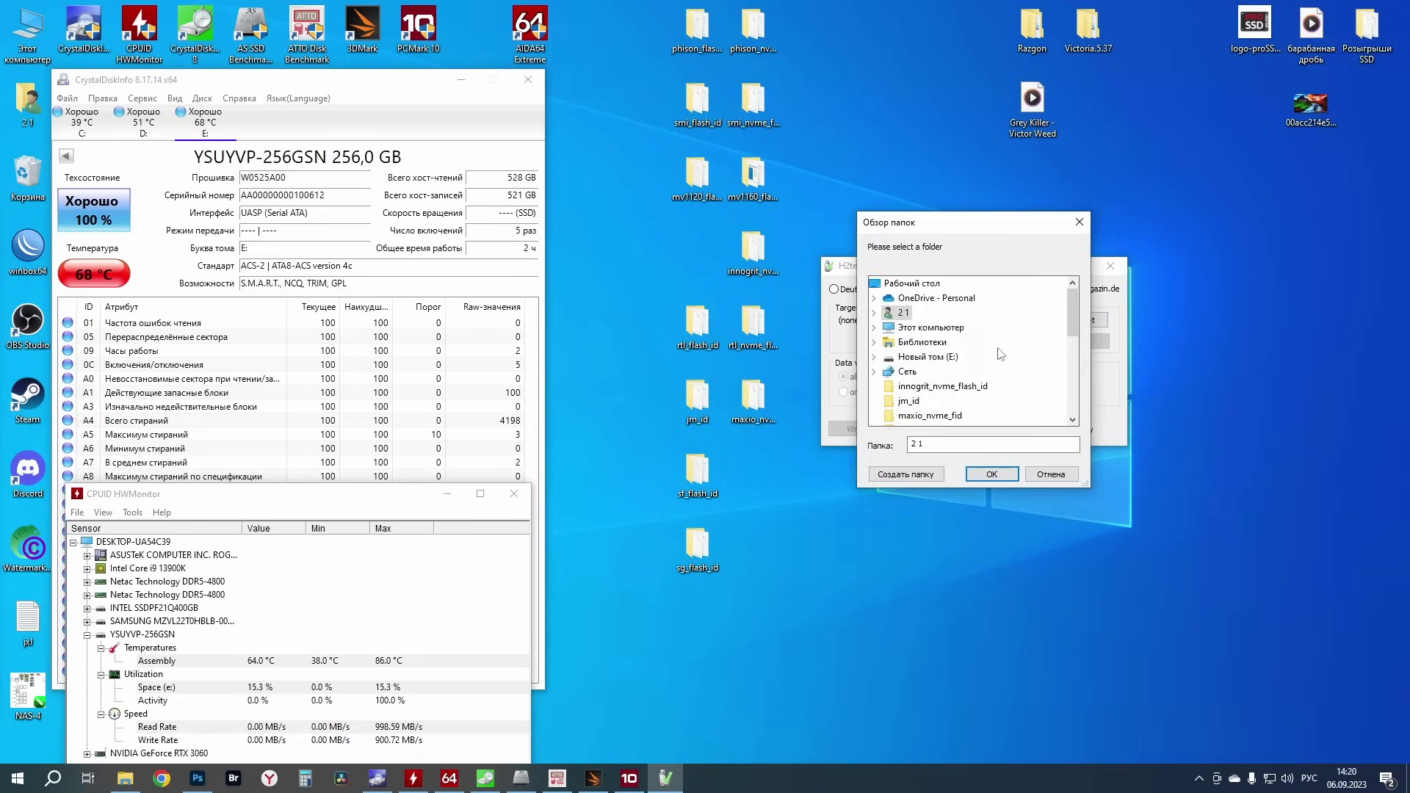
left_click(920, 358)
left_click(993, 473)
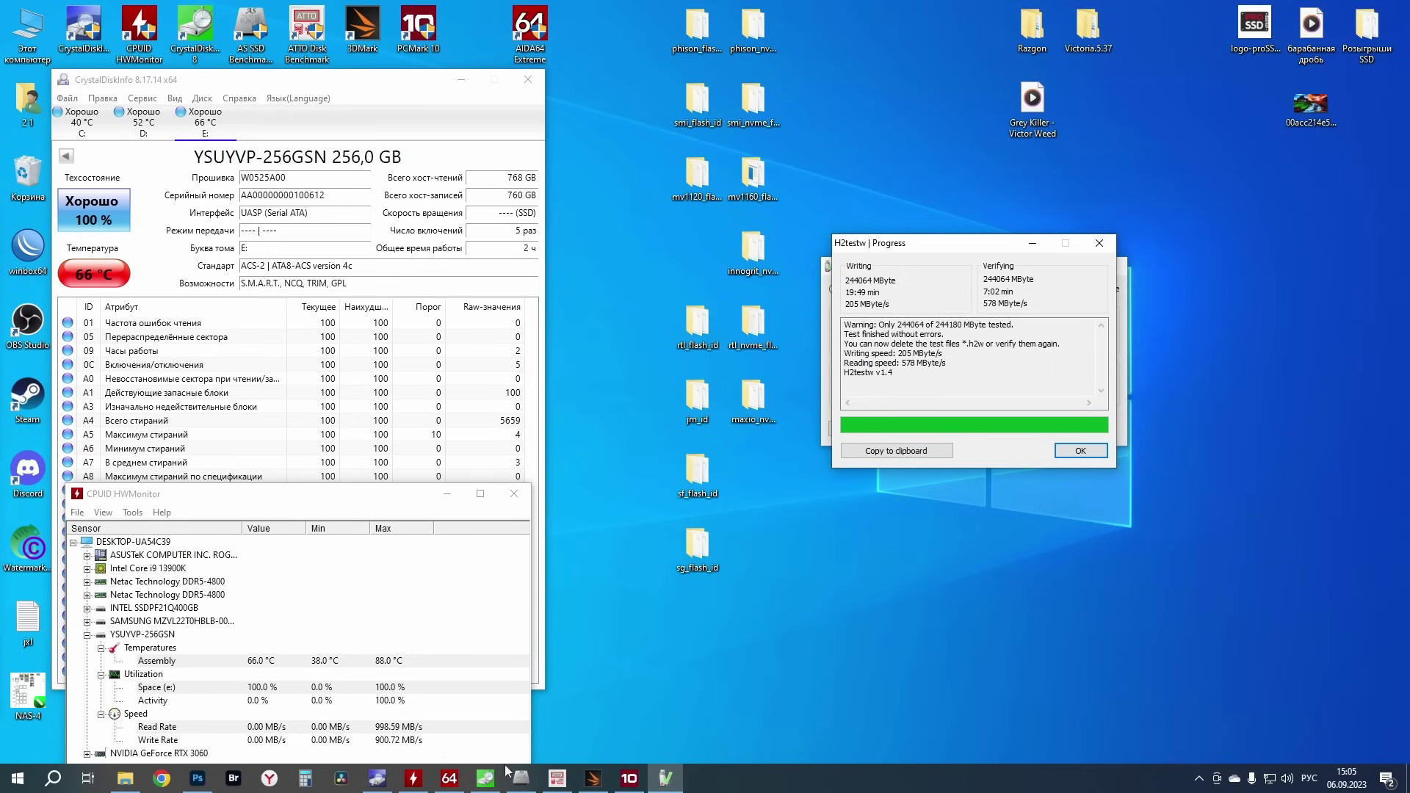
Bring up the CrystalDiskMark results, switch their unit back to MB/s for comparison with the H2testw speeds, and minimize the window
left_click(485, 778)
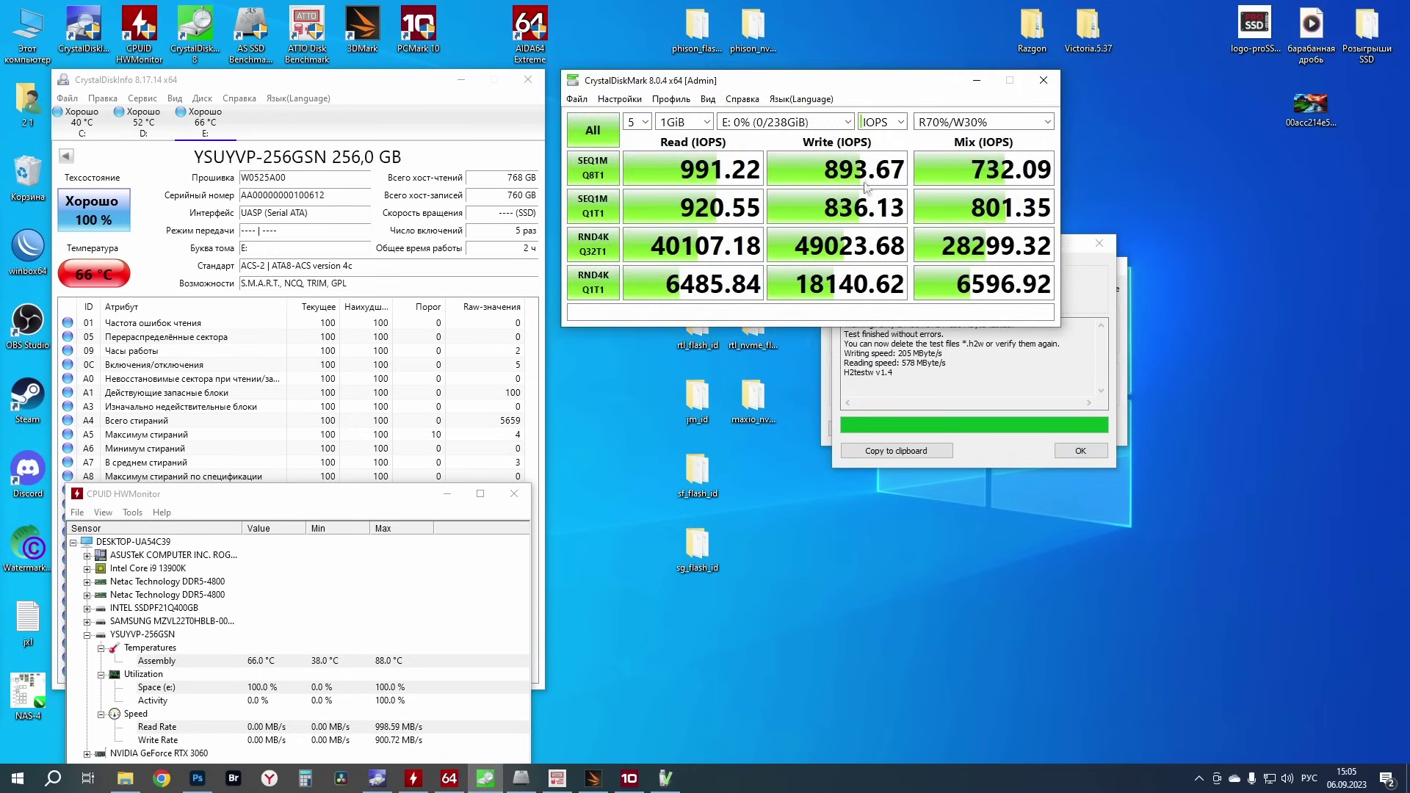
left_click(902, 122)
scroll(902, 122, "up", 2)
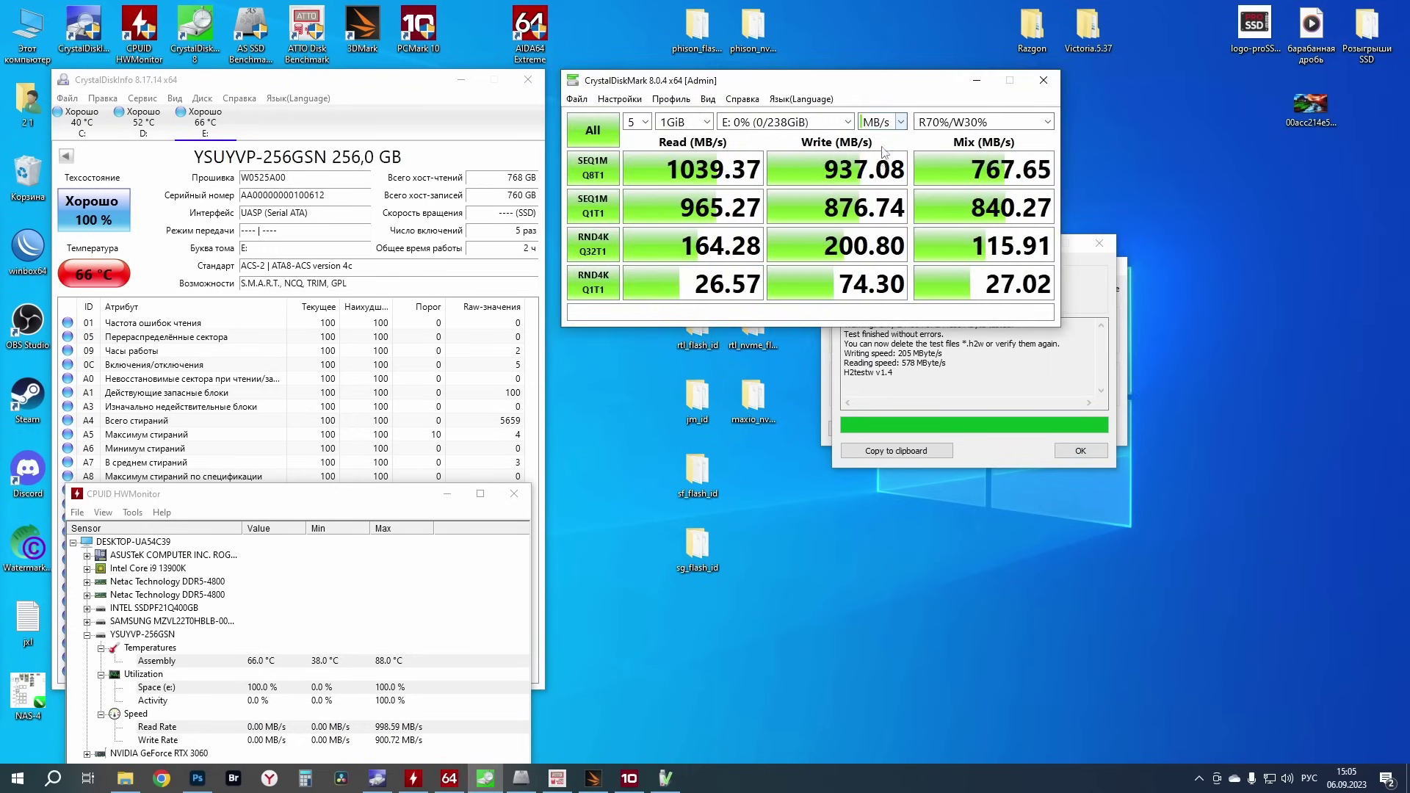
left_click(976, 80)
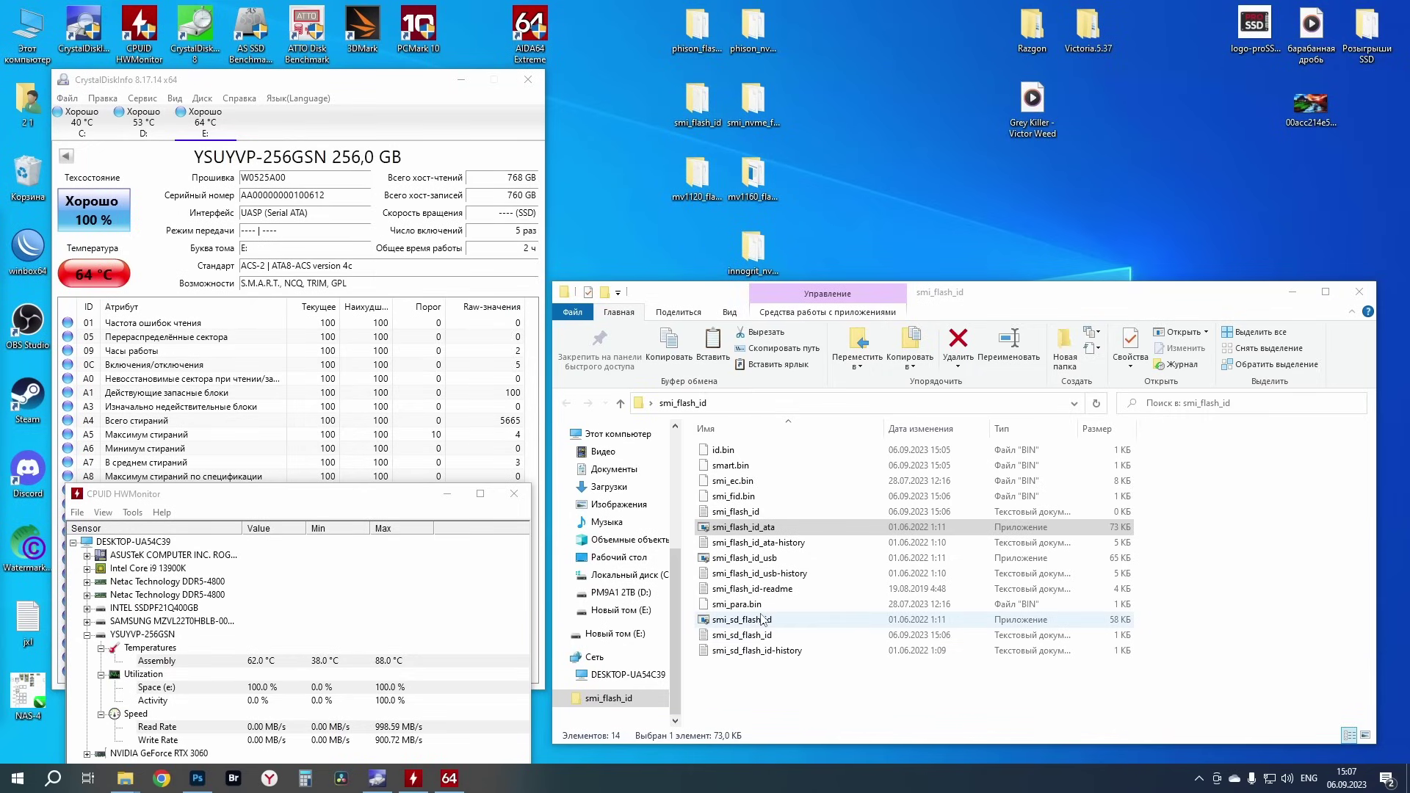
Run smi_flash_id_ata from the smi_flash_id folder, query drive number 2 and highlight the controller model in its output
double_click(776, 530)
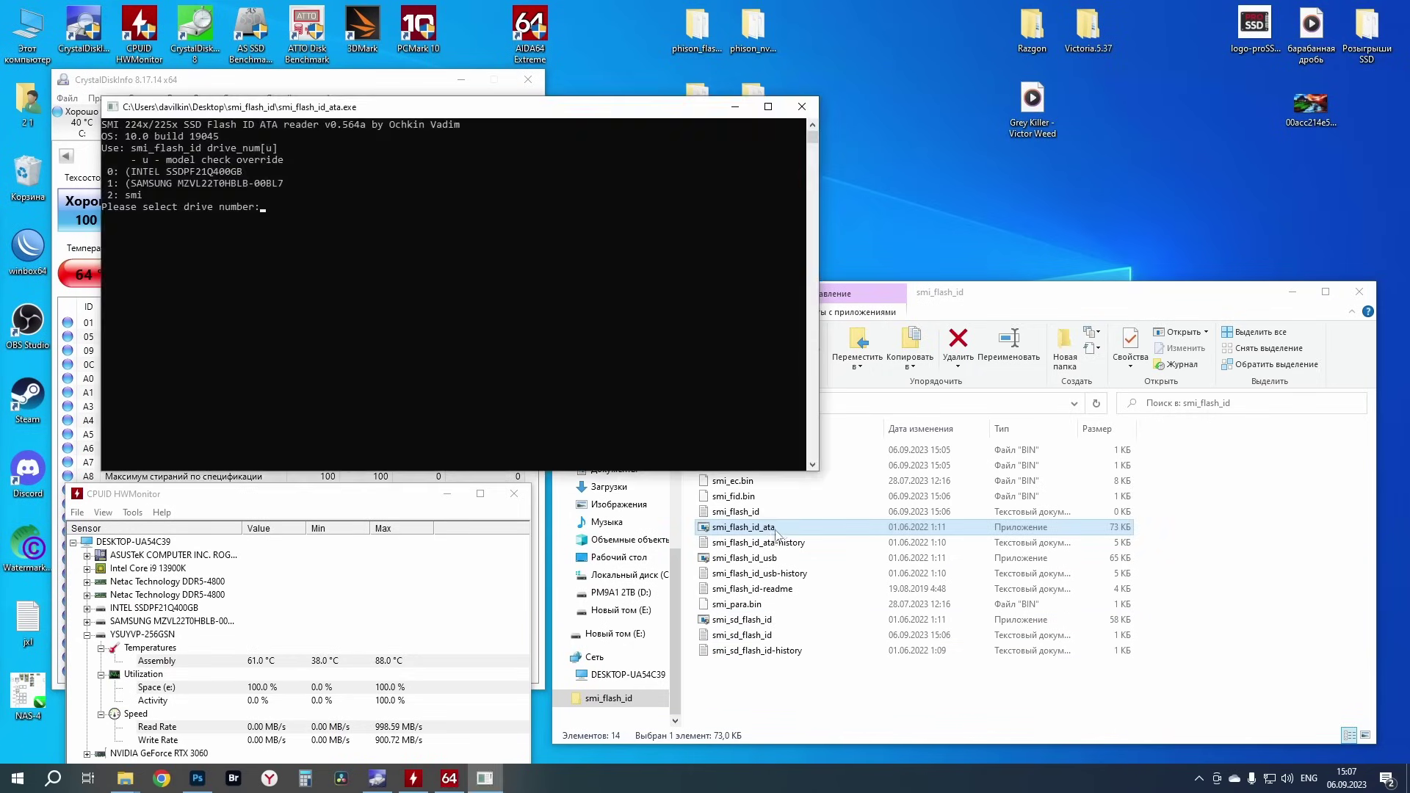
left_click_drag(585, 116, 1082, 119)
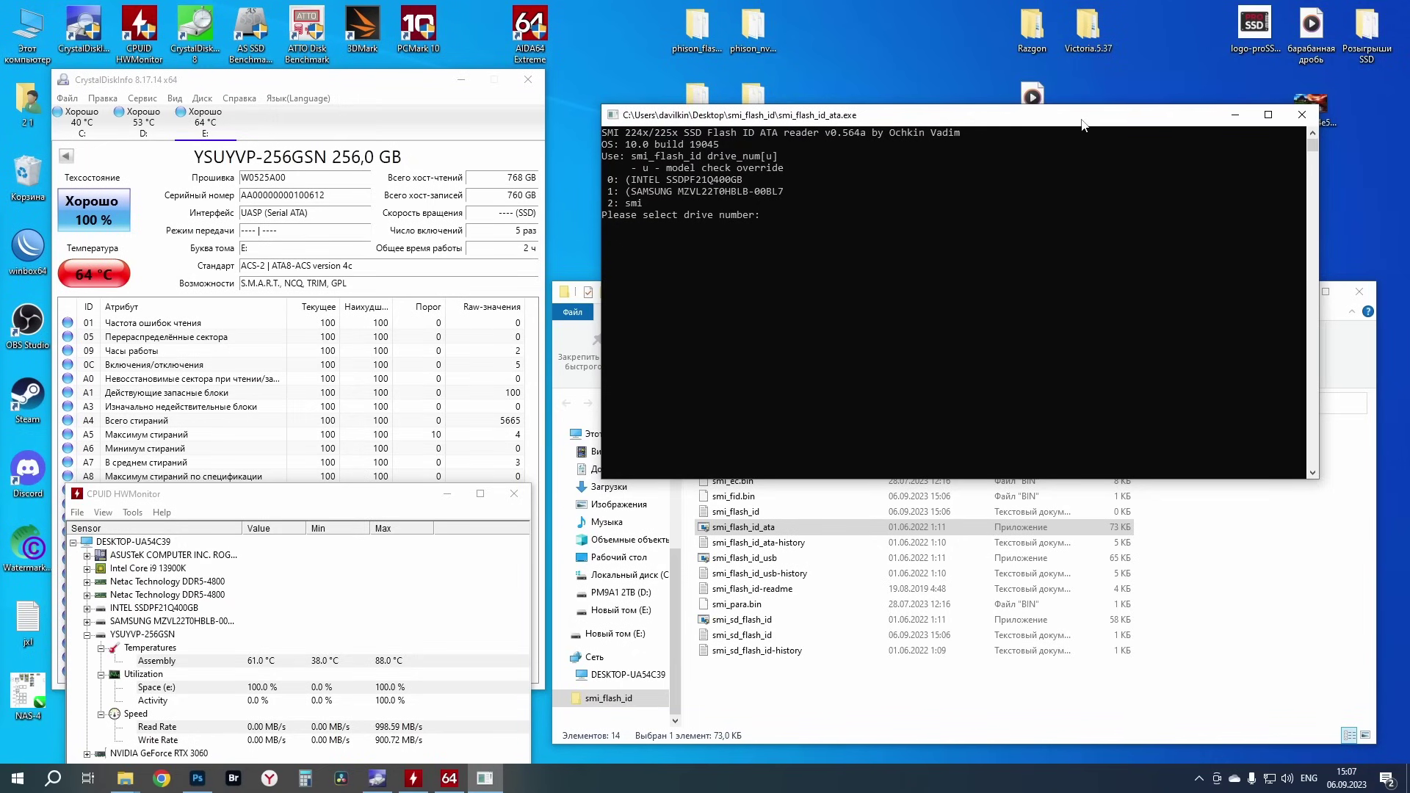
type("2")
key("Return")
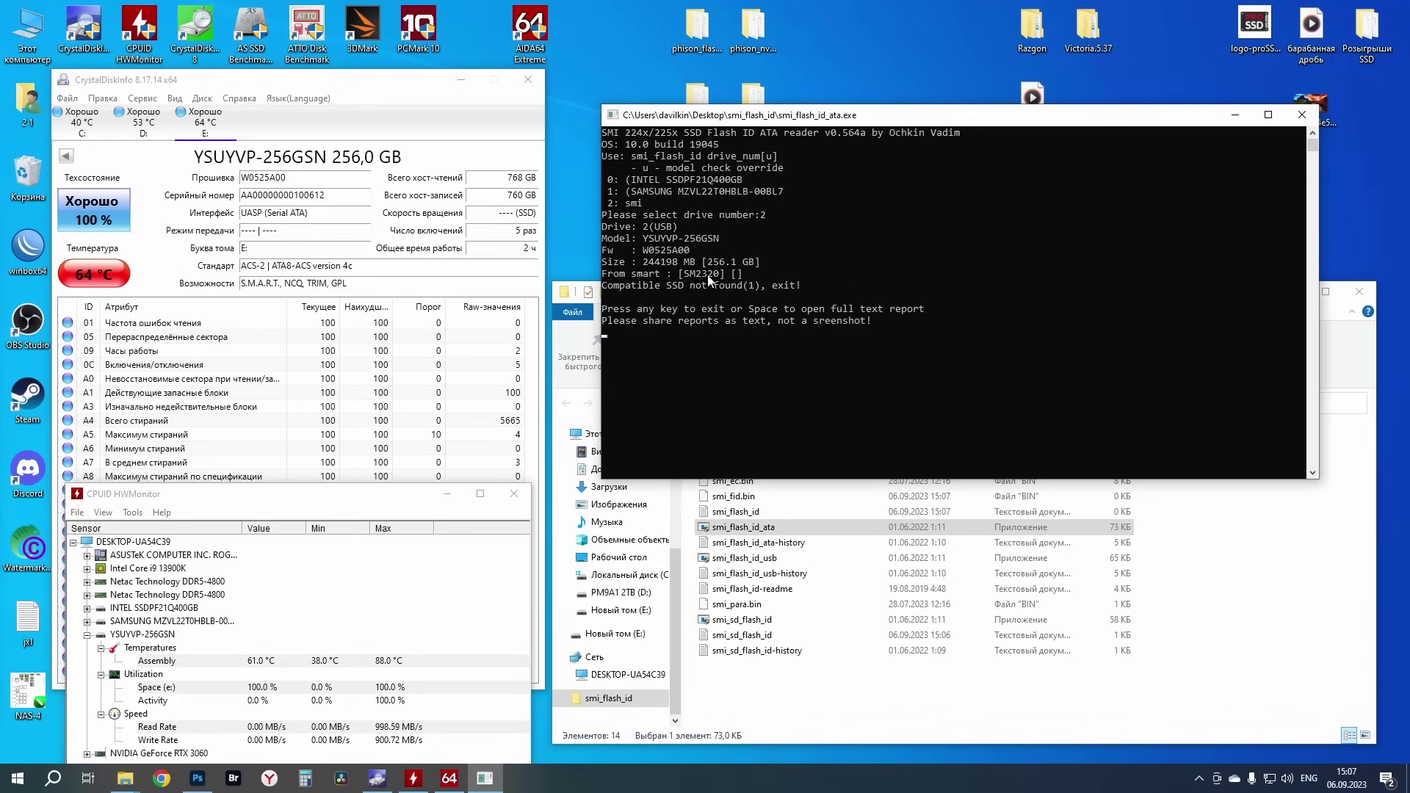
double_click(711, 275)
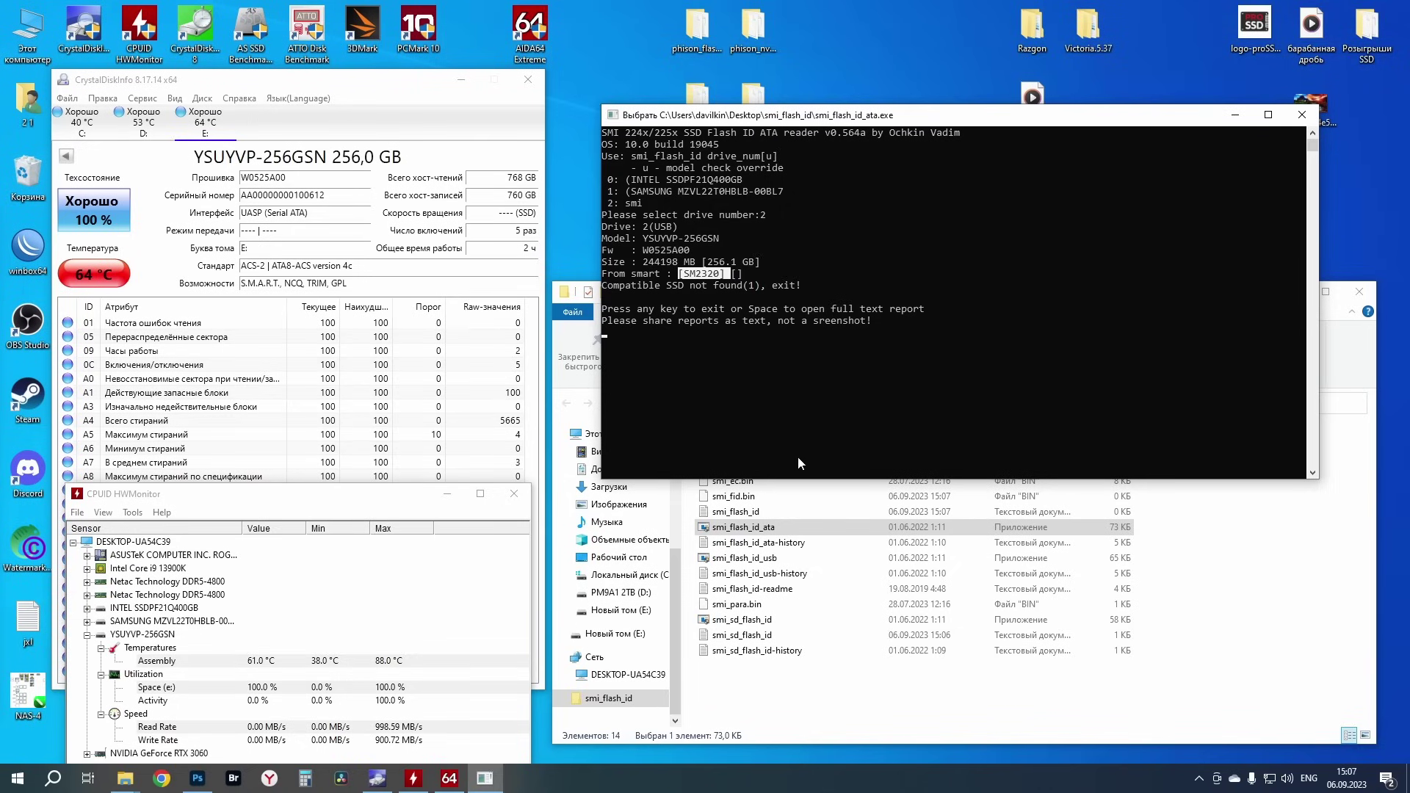